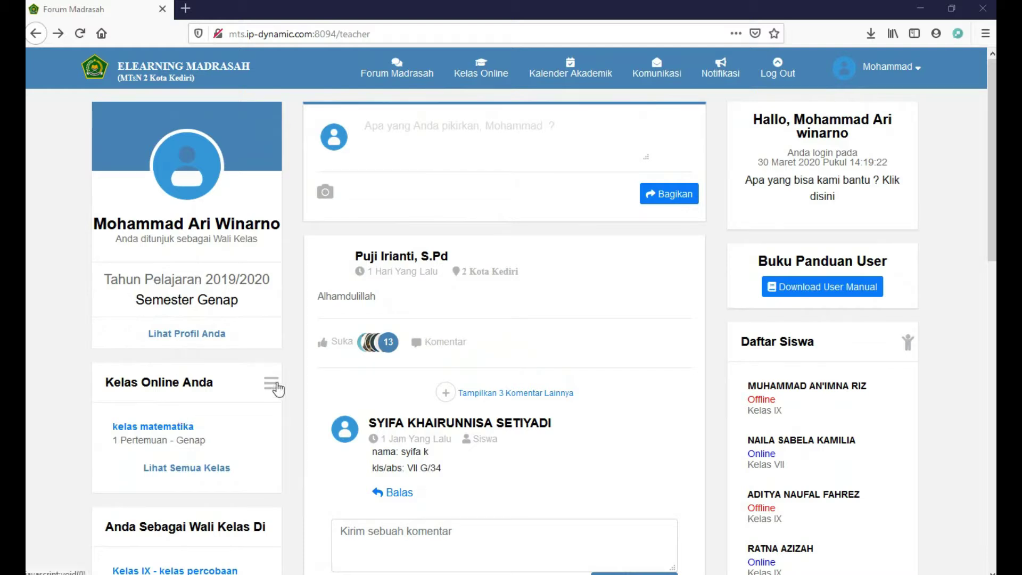
Choose Buat Kelas Online from the Kelas Online menu in the top bar
{"action": "left_click", "coordinate": [463, 82]}
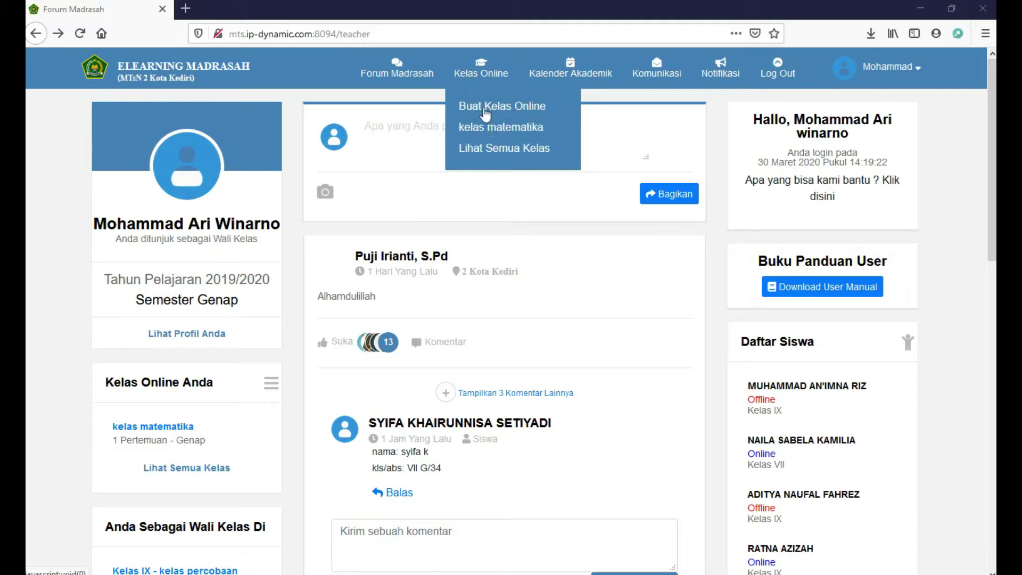
{"action": "left_click", "coordinate": [534, 111]}
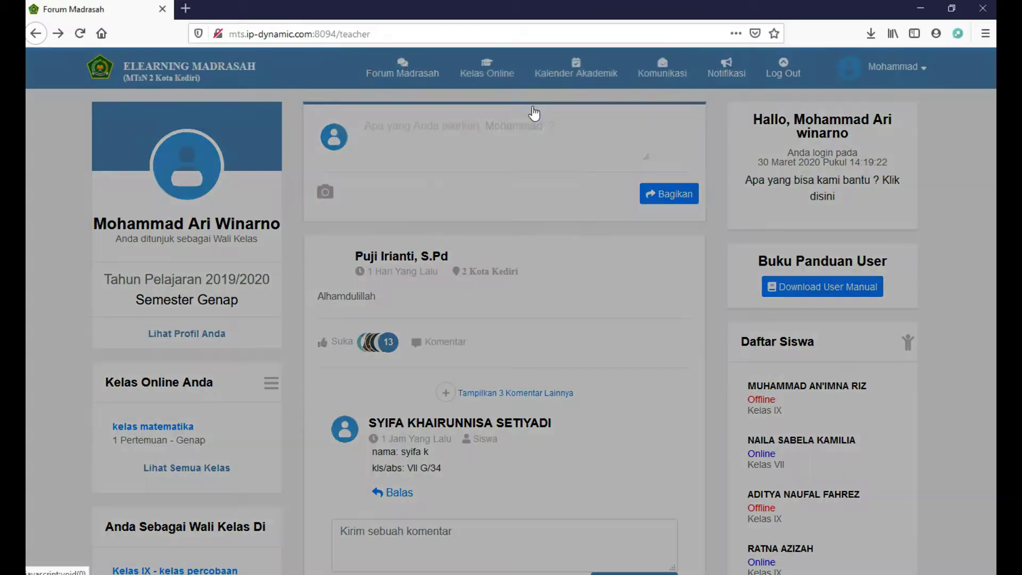
Set grade Kelas IX, group kelas percobaan, name 'kelas matematika' and description 'kelas matematika 9P'
{"action": "left_click", "coordinate": [523, 120]}
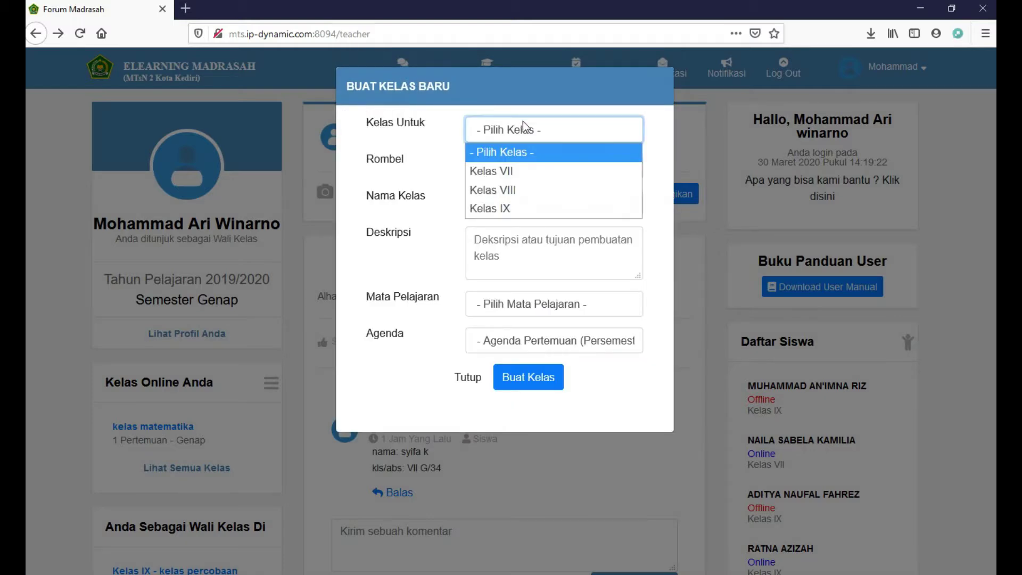
{"action": "left_click", "coordinate": [512, 208]}
{"action": "left_click", "coordinate": [510, 171]}
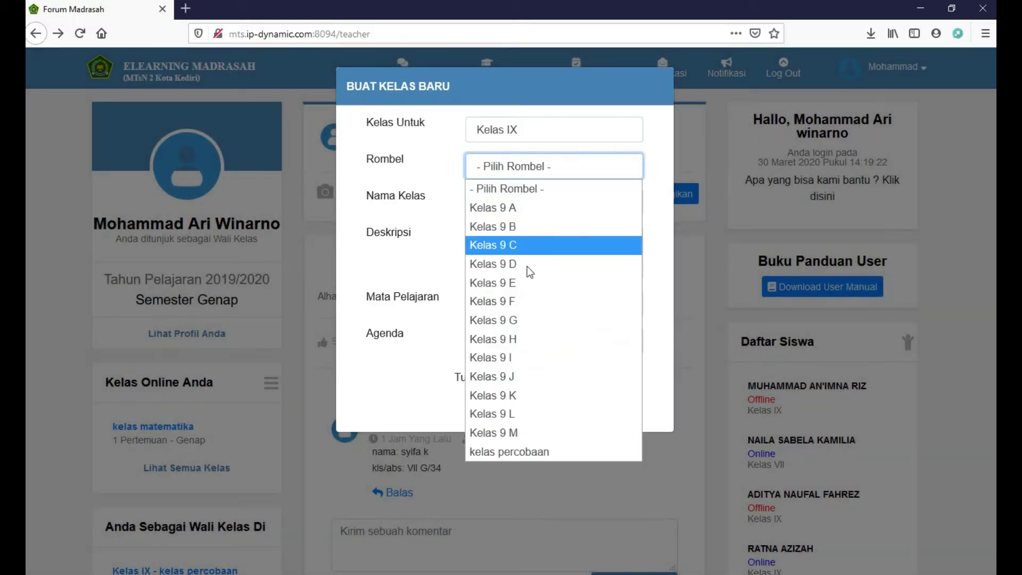
{"action": "left_click", "coordinate": [526, 452]}
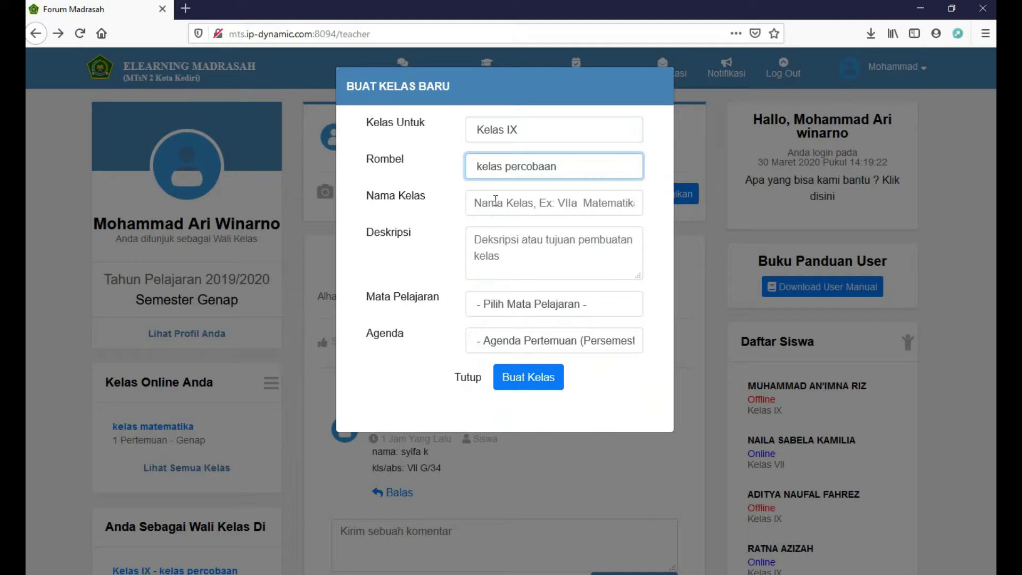
{"action": "left_click", "coordinate": [495, 202]}
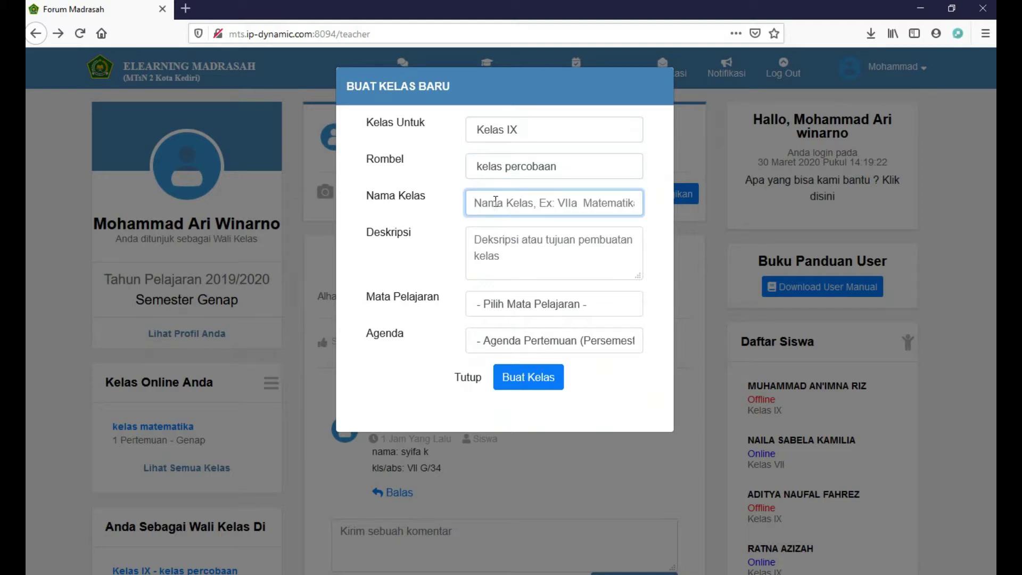
{"action": "type", "text": "kelas"}
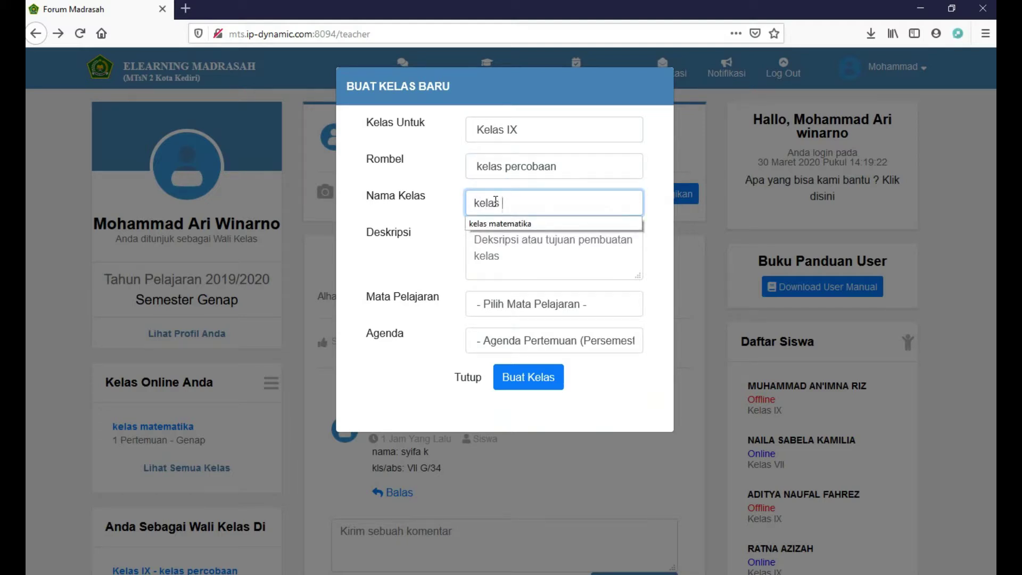
{"action": "type", "text": " matematika"}
{"action": "left_click", "coordinate": [499, 242]}
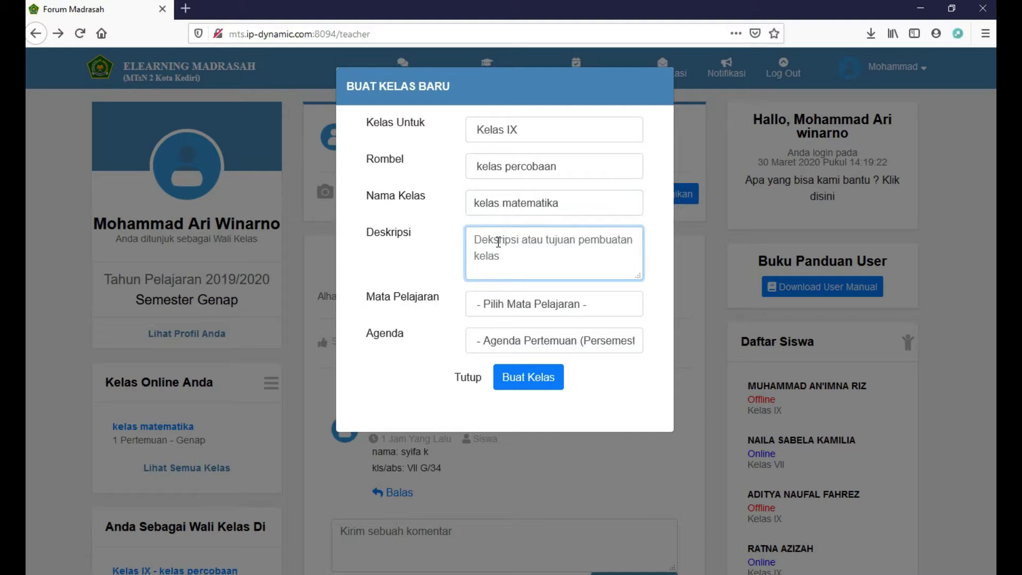
{"action": "type", "text": "kelas m"}
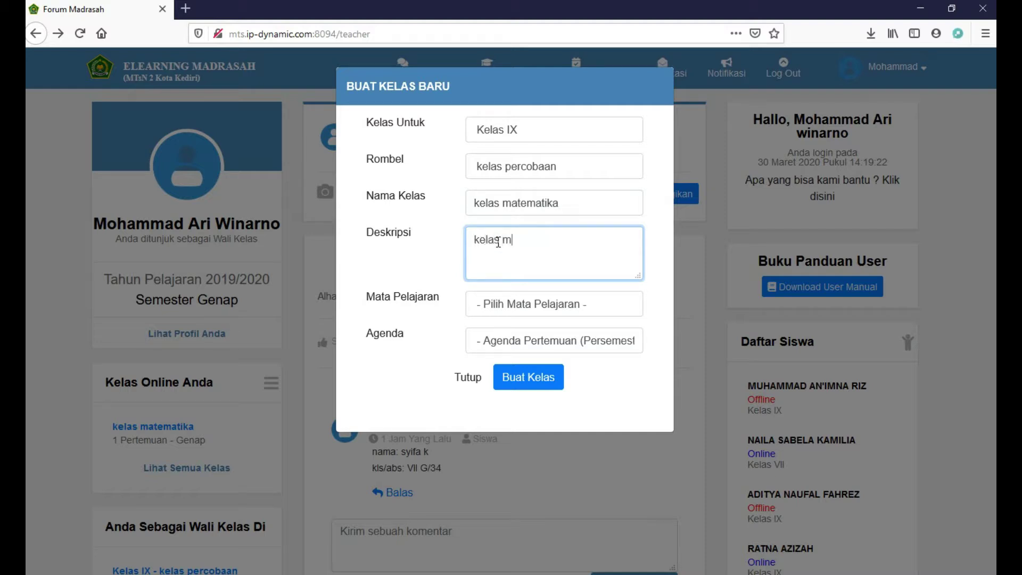
{"action": "type", "text": "atematika"}
{"action": "type", "text": "9P"}
Choose subject Matematika with agenda 1, create the class, and dismiss the guided tour
{"action": "left_click", "coordinate": [519, 308]}
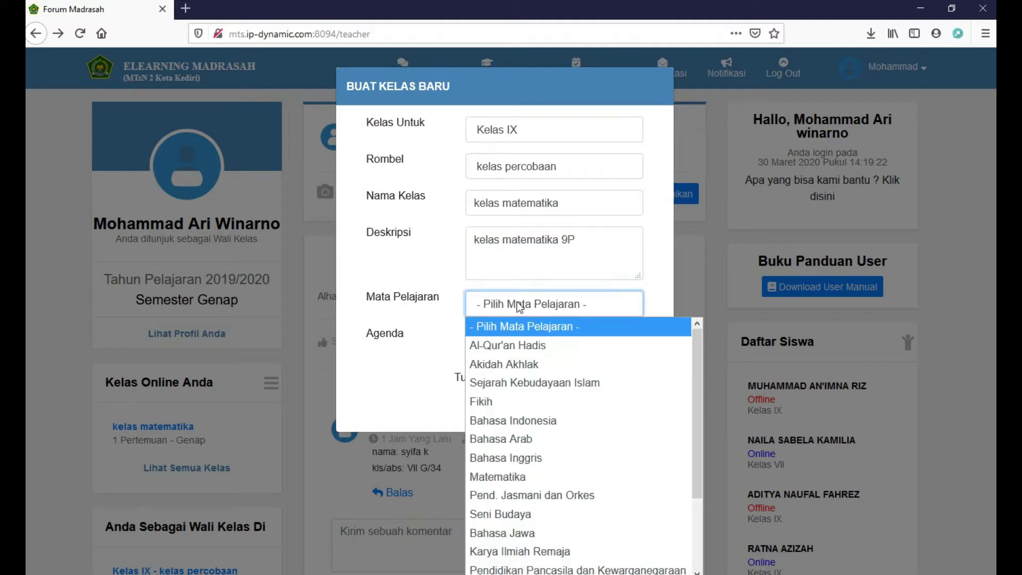
{"action": "left_click", "coordinate": [510, 471]}
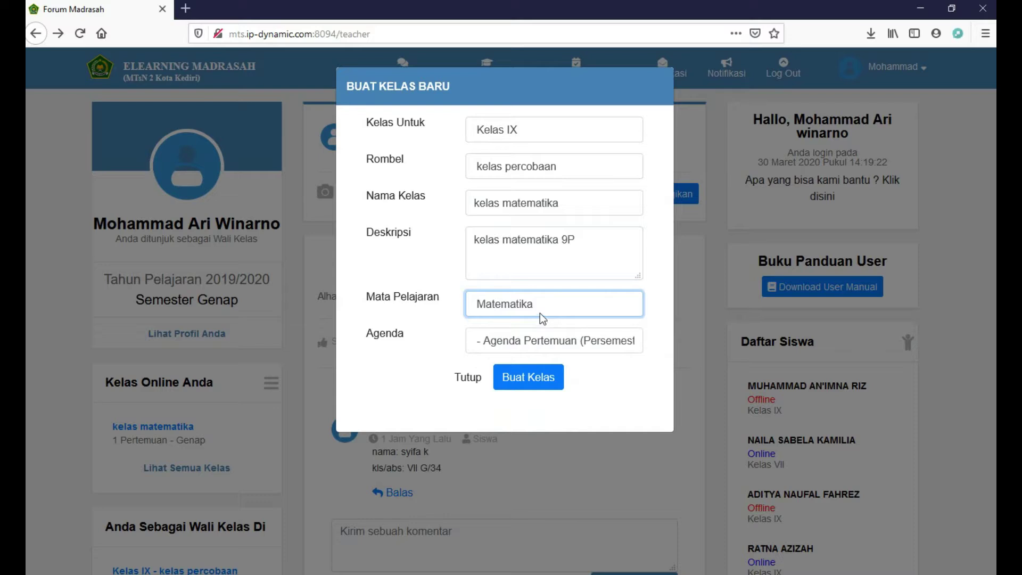
{"action": "left_click", "coordinate": [547, 337]}
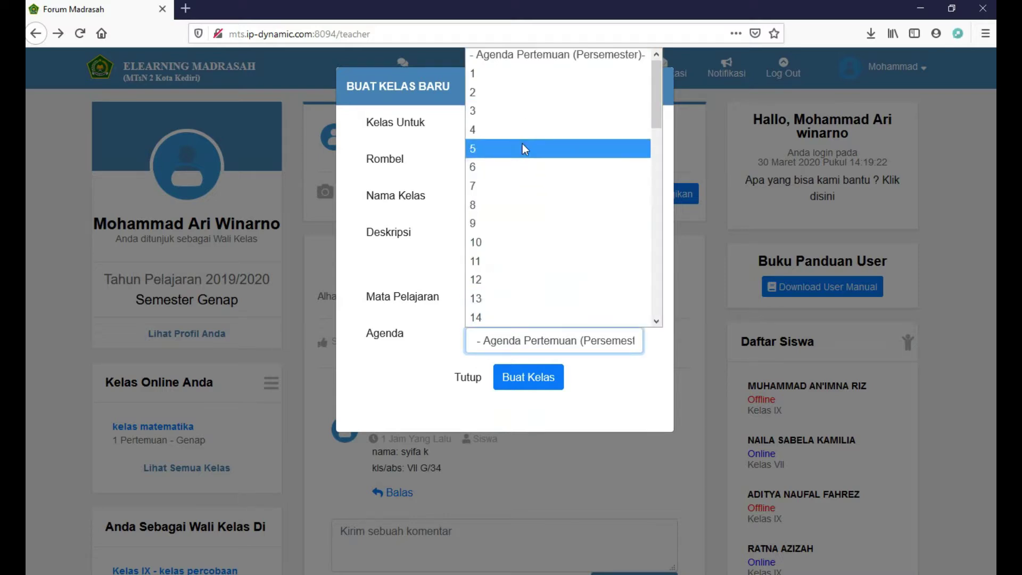
{"action": "left_click", "coordinate": [537, 74]}
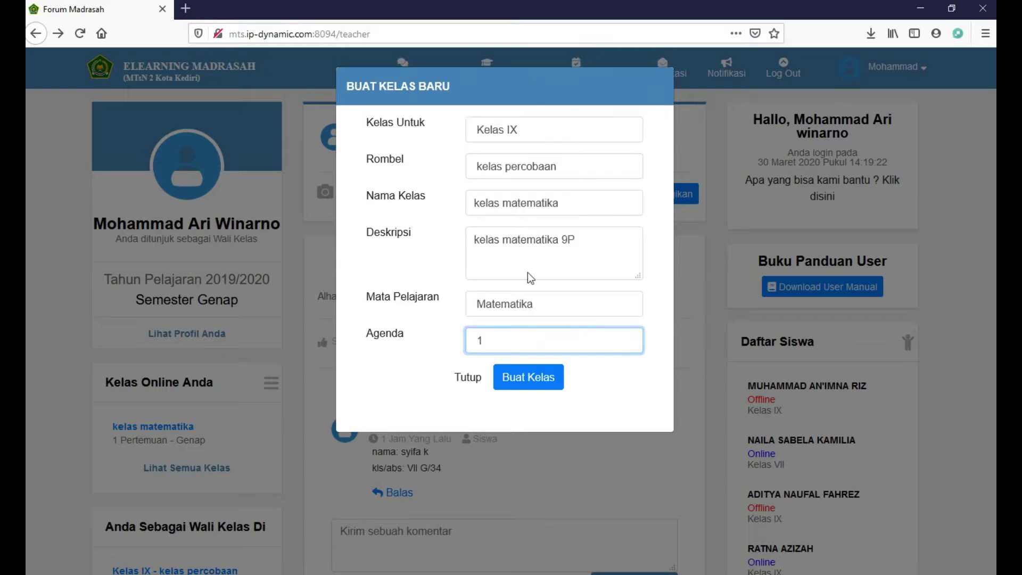
{"action": "left_click", "coordinate": [533, 377]}
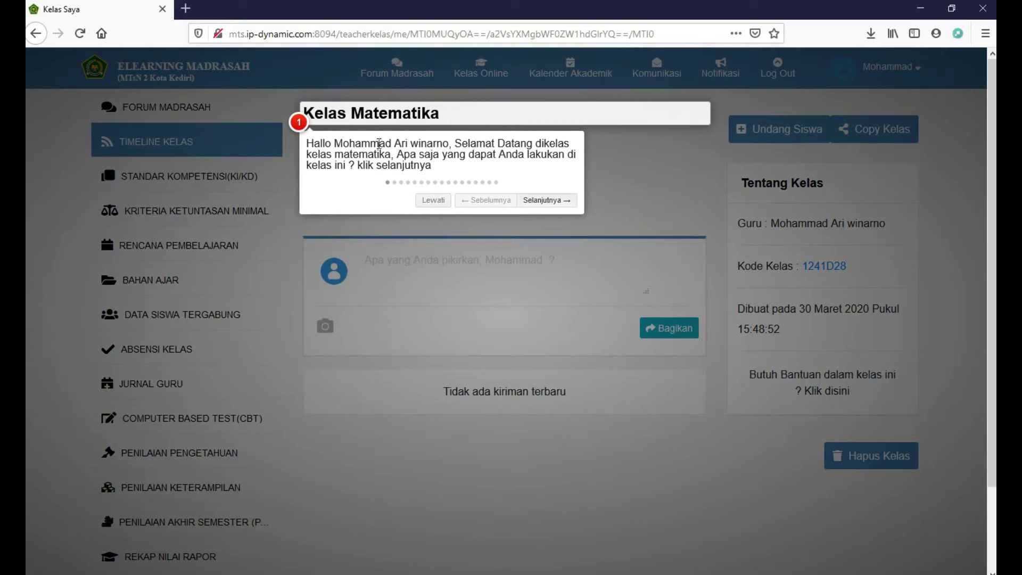
{"action": "left_click", "coordinate": [430, 201]}
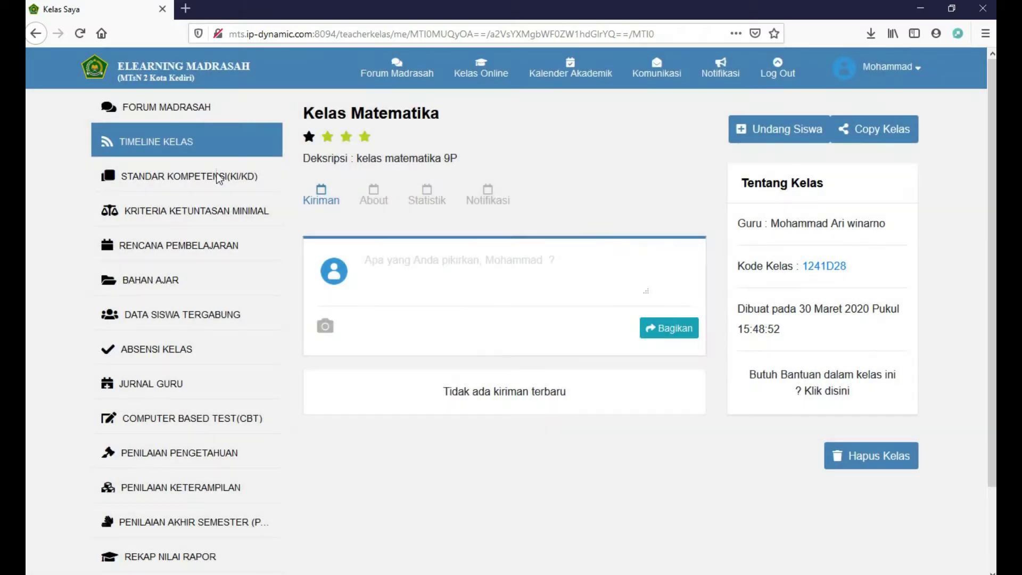
On the KI/KD page, enter knowledge competency order 1 as 'berhitung'
{"action": "left_click", "coordinate": [207, 175]}
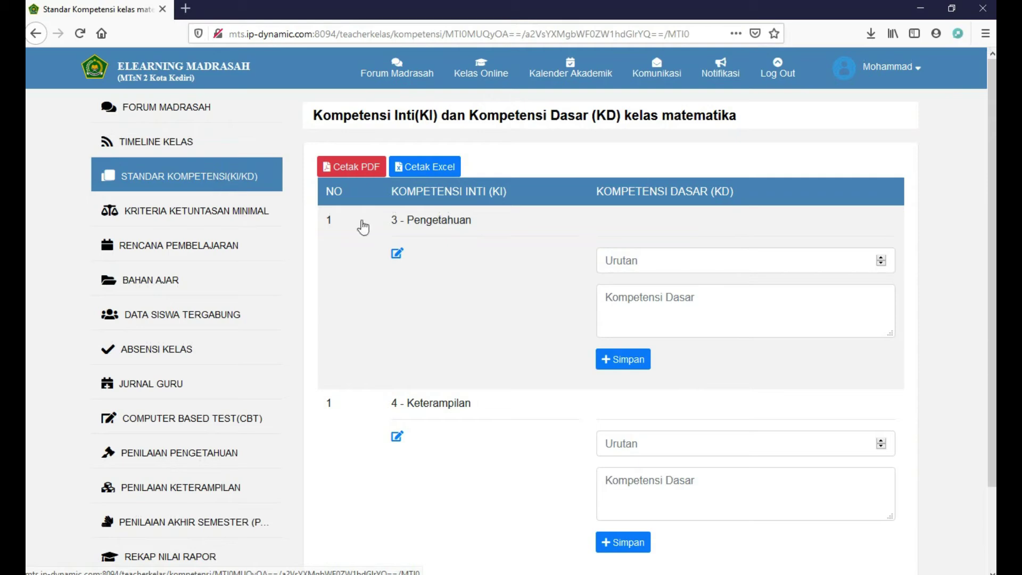
{"action": "scroll", "coordinate": [684, 488], "scroll_direction": "down", "scroll_amount": 3}
{"action": "scroll", "coordinate": [685, 489], "scroll_direction": "up", "scroll_amount": 2}
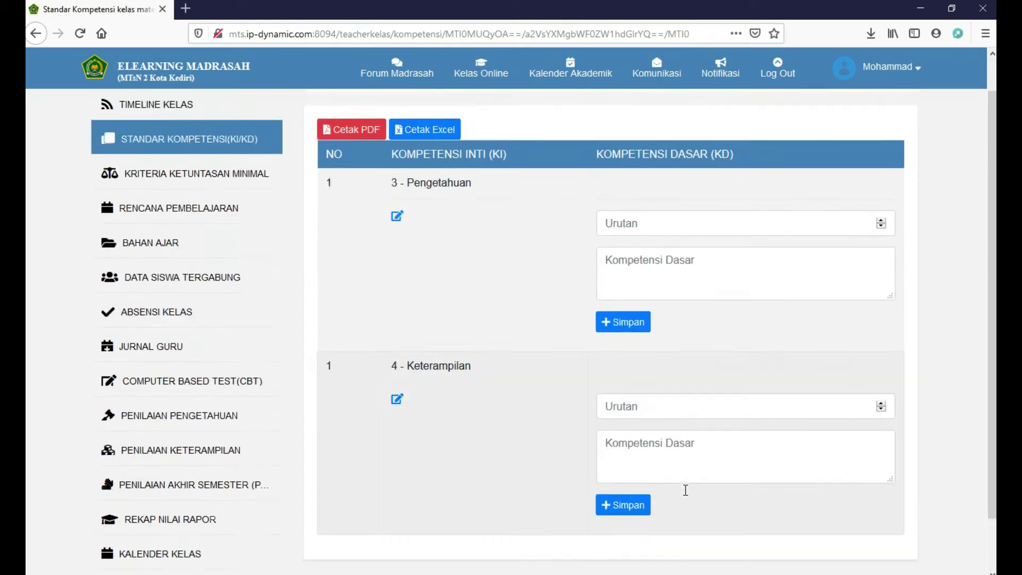
{"action": "scroll", "coordinate": [685, 490], "scroll_direction": "up", "scroll_amount": 1}
{"action": "left_click", "coordinate": [666, 263]}
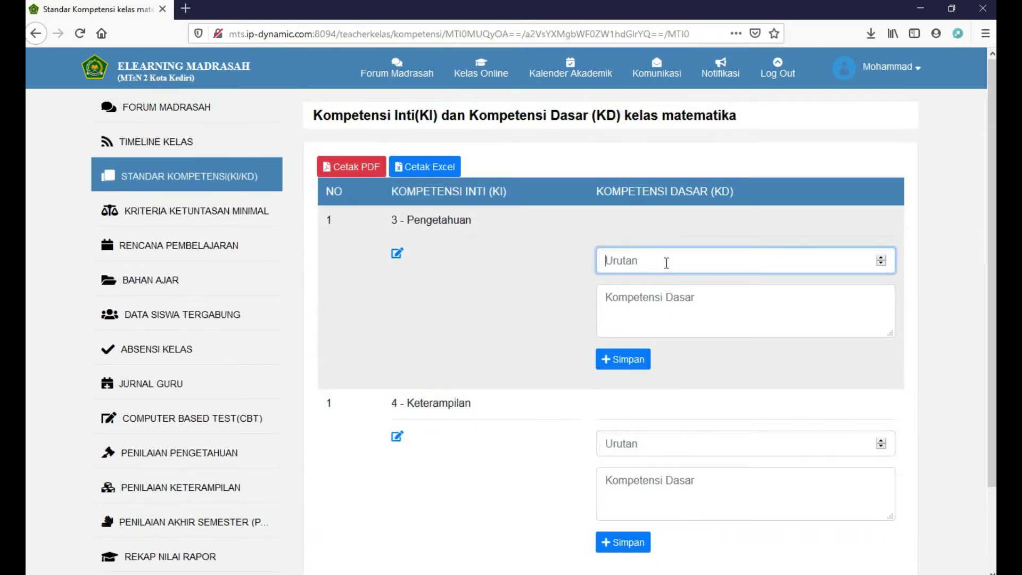
{"action": "left_click", "coordinate": [882, 257]}
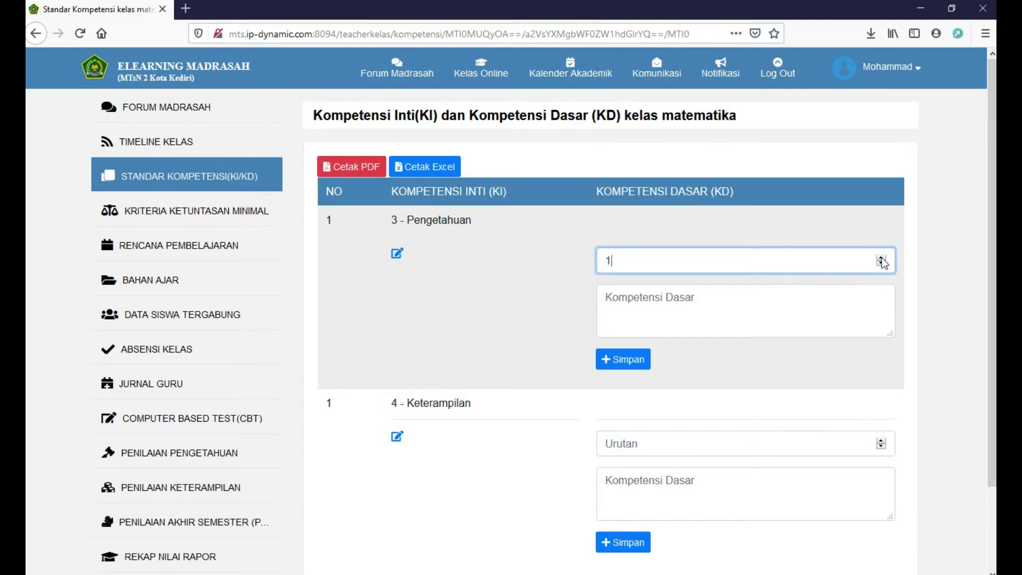
{"action": "left_click", "coordinate": [778, 305]}
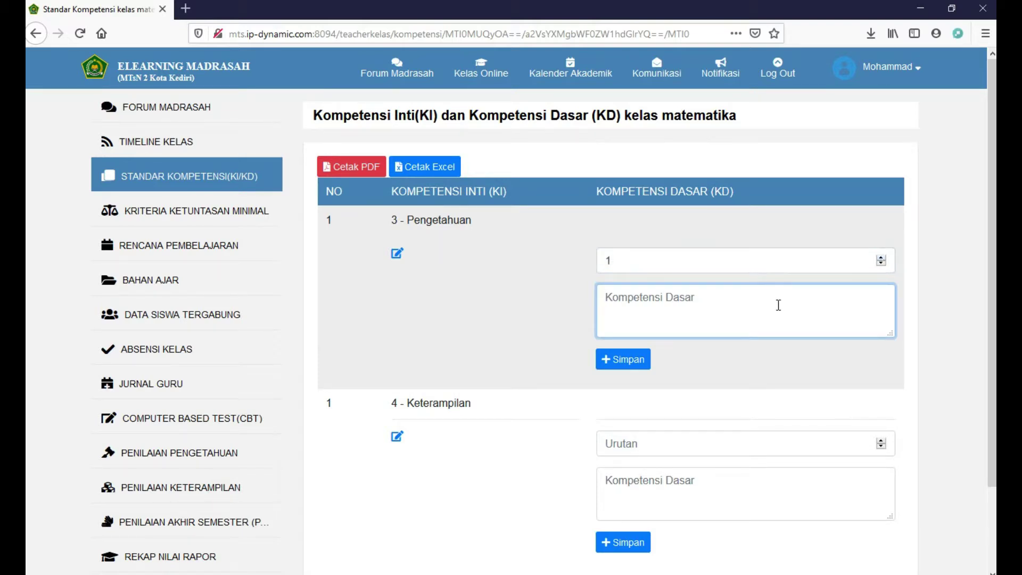
{"action": "type", "text": "berhit"}
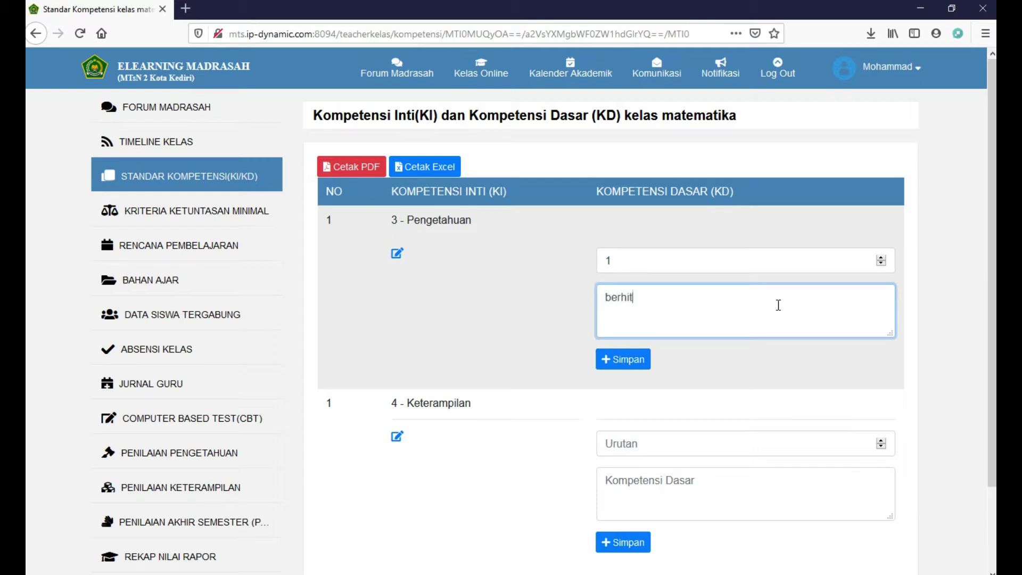
{"action": "type", "text": "ung"}
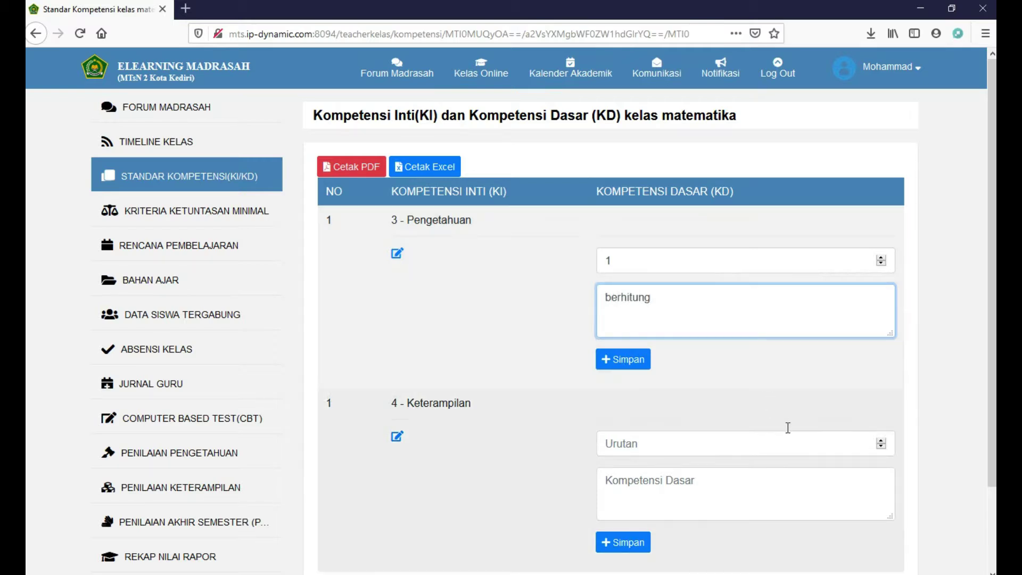
Enter skills competency order 1 as 'menghitung', save both, and open the KKM page
{"action": "left_click", "coordinate": [881, 441]}
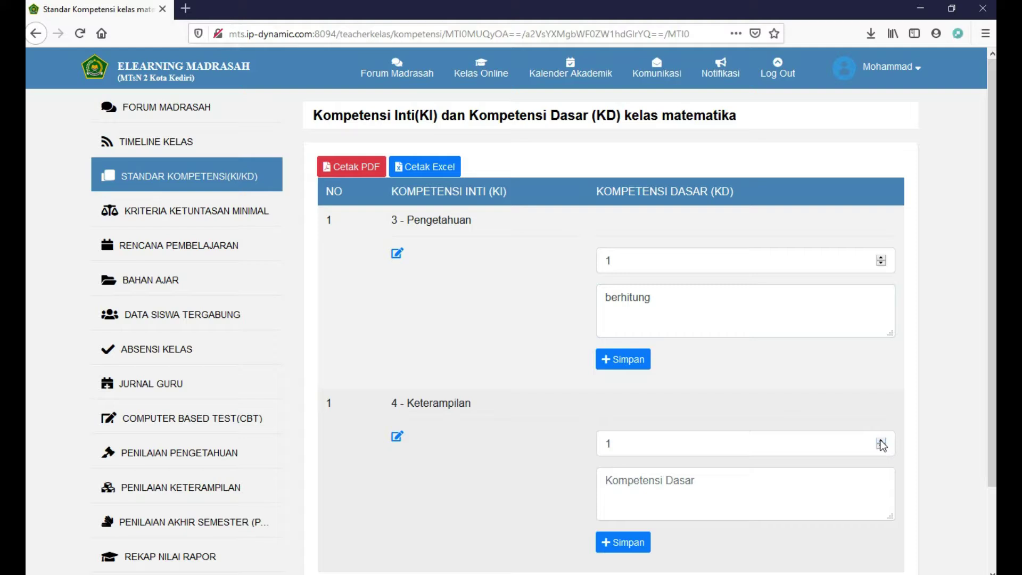
{"action": "left_click", "coordinate": [794, 485]}
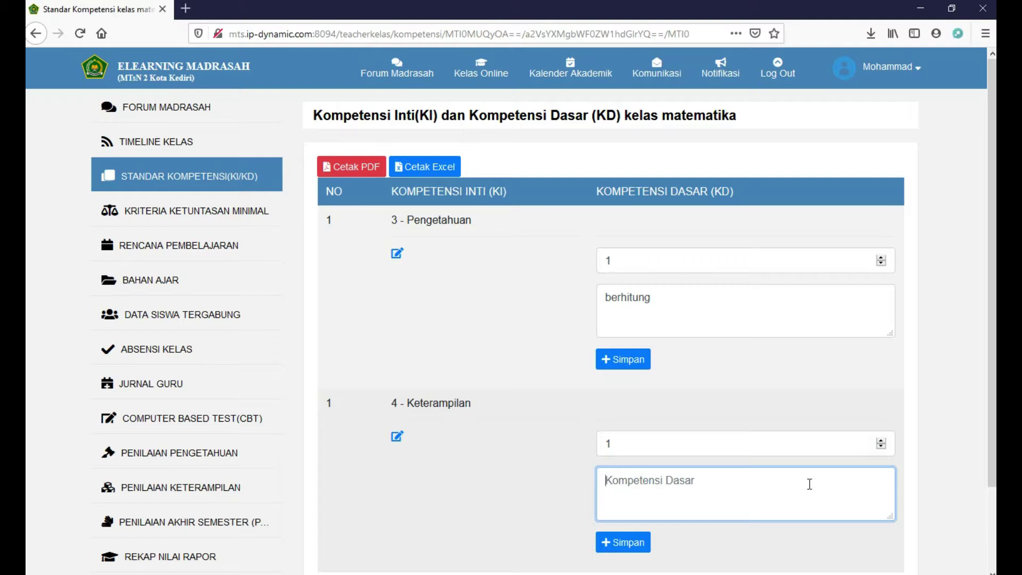
{"action": "type", "text": "m"}
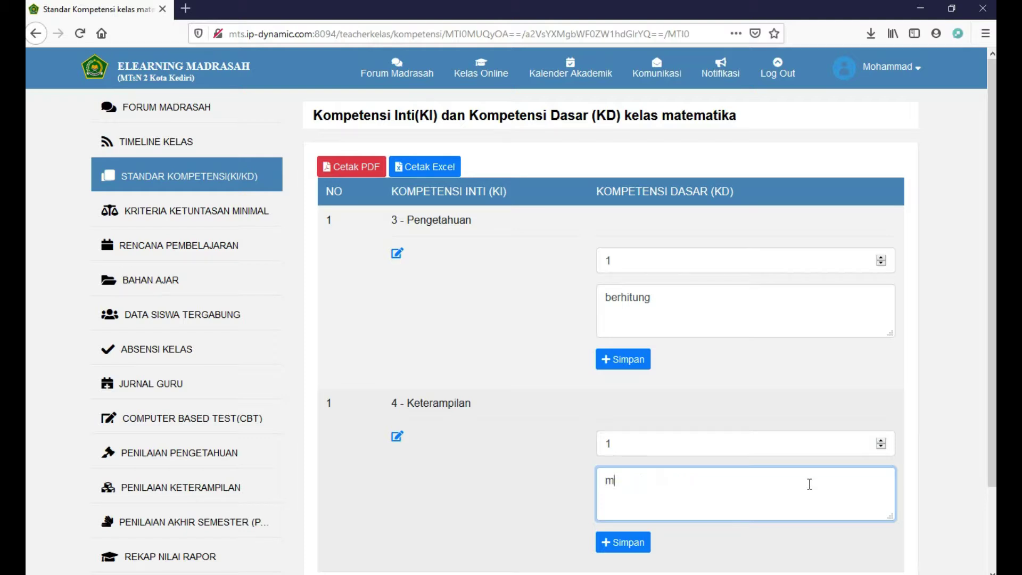
{"action": "type", "text": "enghitung"}
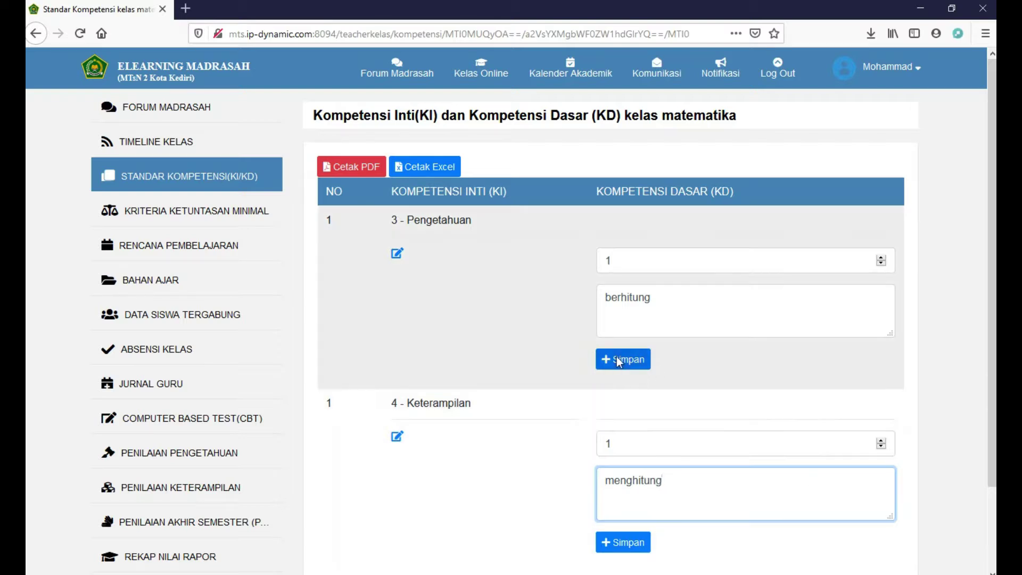
{"action": "left_click", "coordinate": [619, 361]}
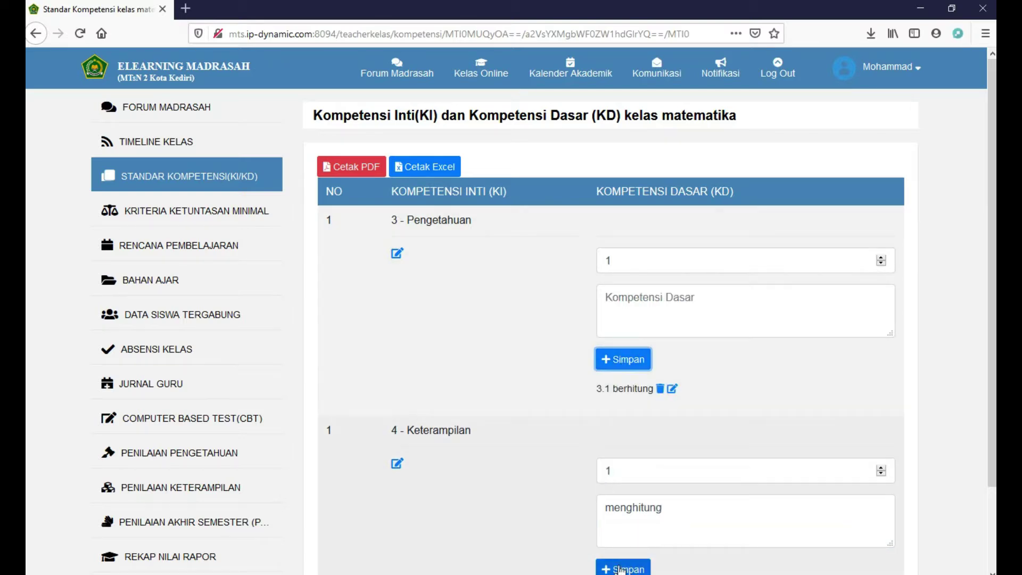
{"action": "left_click", "coordinate": [620, 570]}
{"action": "scroll", "coordinate": [557, 454], "scroll_direction": "down", "scroll_amount": 2}
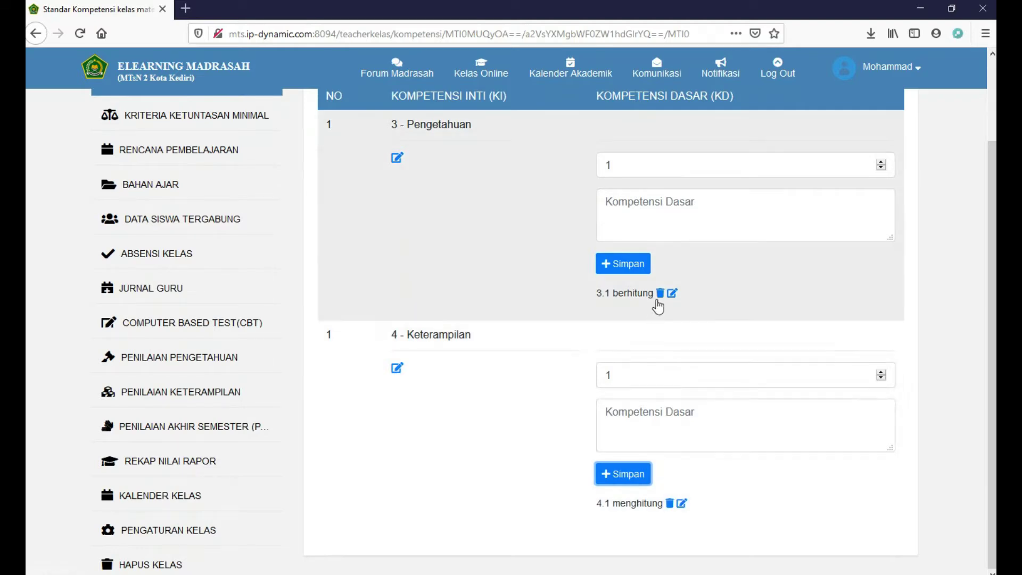
{"action": "scroll", "coordinate": [213, 160], "scroll_direction": "up", "scroll_amount": 1}
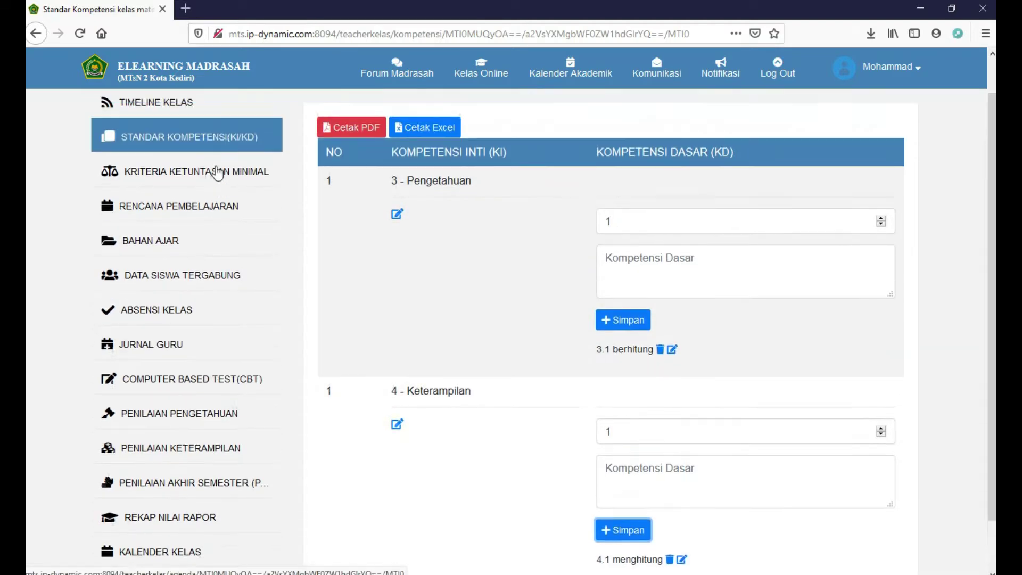
{"action": "left_click", "coordinate": [224, 183]}
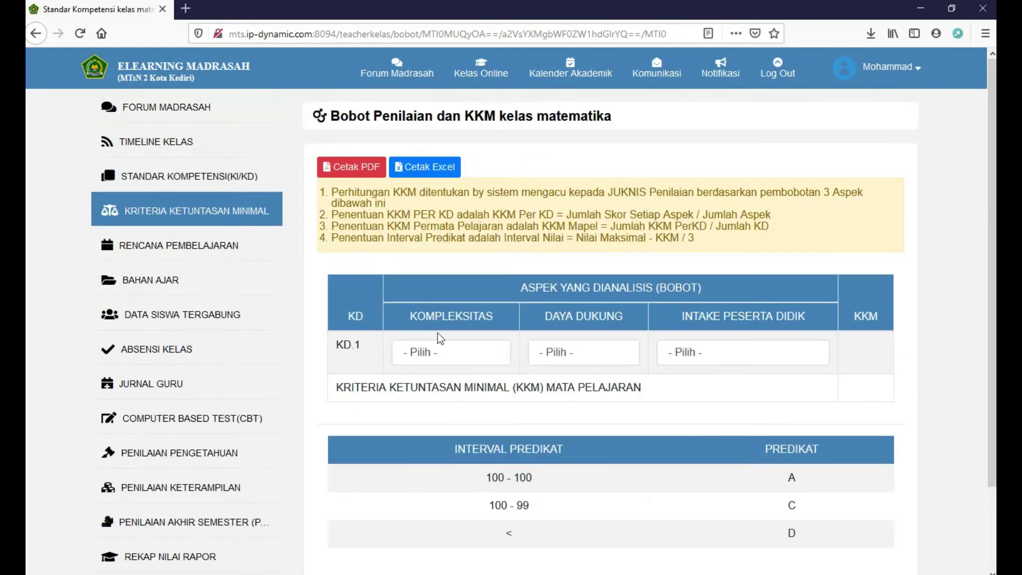
Rate KD.1 as 2 = Sedang for Kompleksitas, Daya Dukung and Intake Peserta Didik
{"action": "left_click", "coordinate": [461, 350]}
{"action": "left_click", "coordinate": [442, 411]}
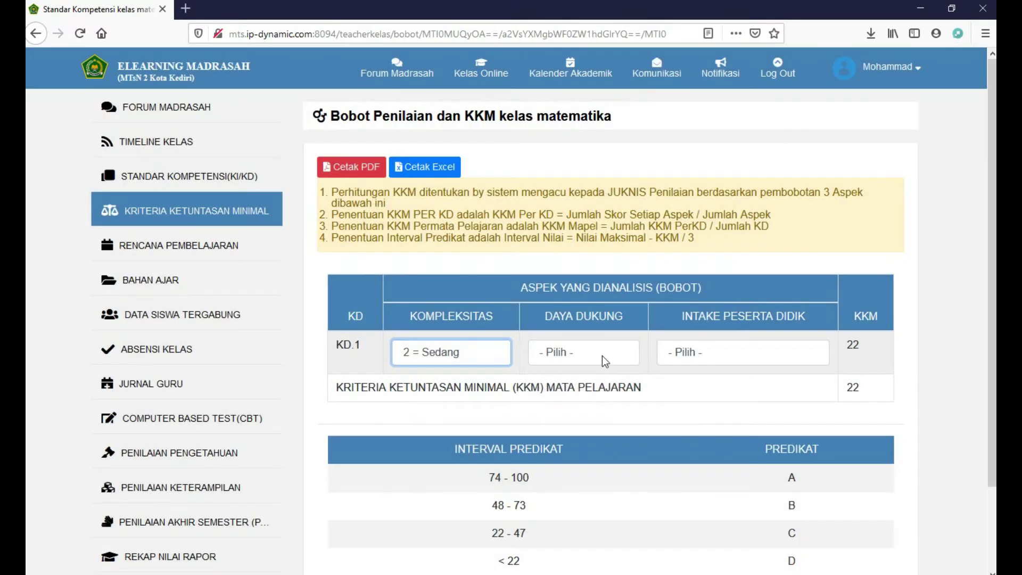
{"action": "left_click", "coordinate": [602, 356]}
{"action": "left_click", "coordinate": [599, 409]}
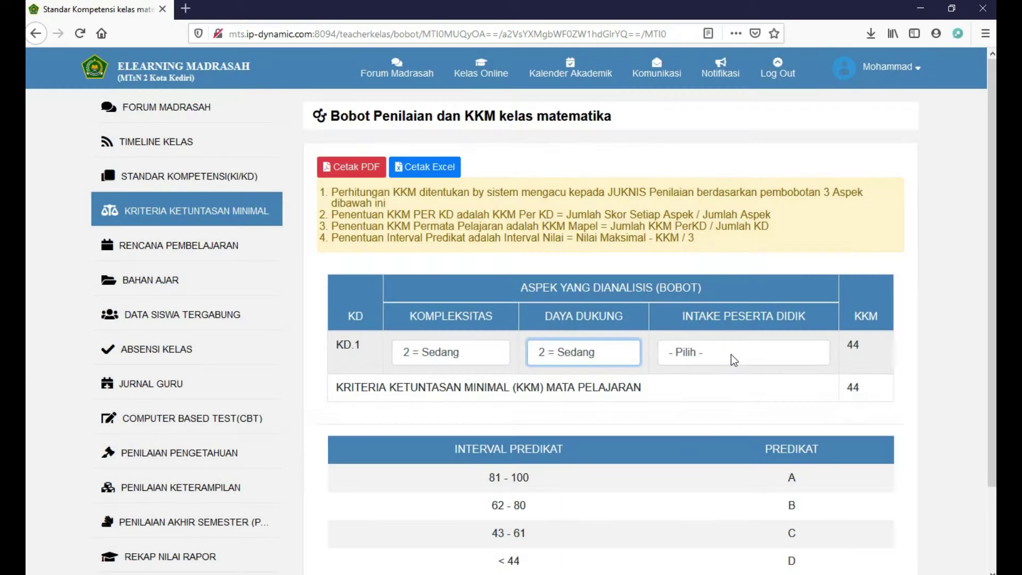
{"action": "left_click", "coordinate": [733, 352]}
{"action": "left_click", "coordinate": [720, 413]}
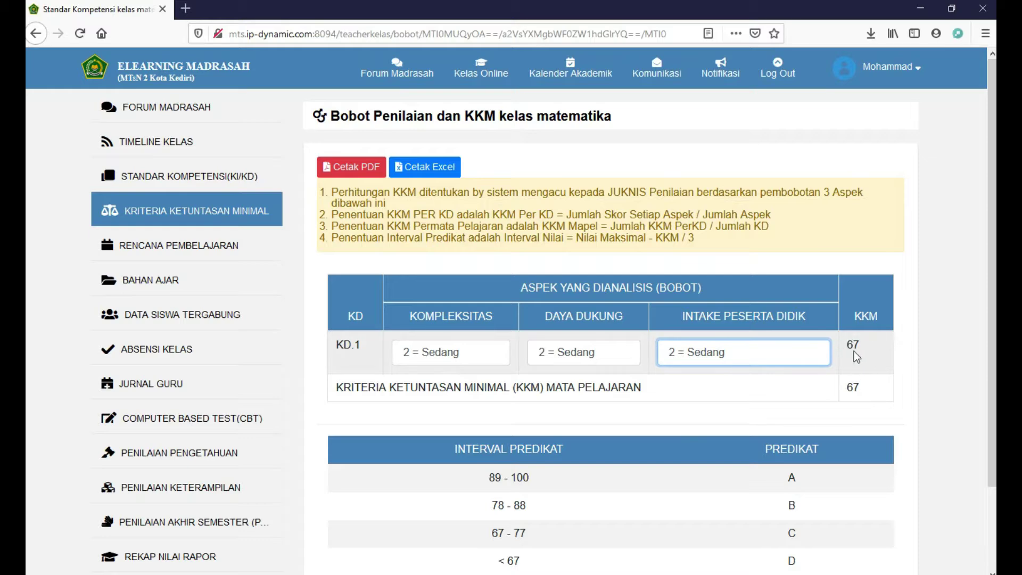
Change to Kompleksitas 1 = Tinggi, Daya Dukung and Intake 3 = Tinggi, then start a new lesson plan
{"action": "left_click", "coordinate": [490, 350]}
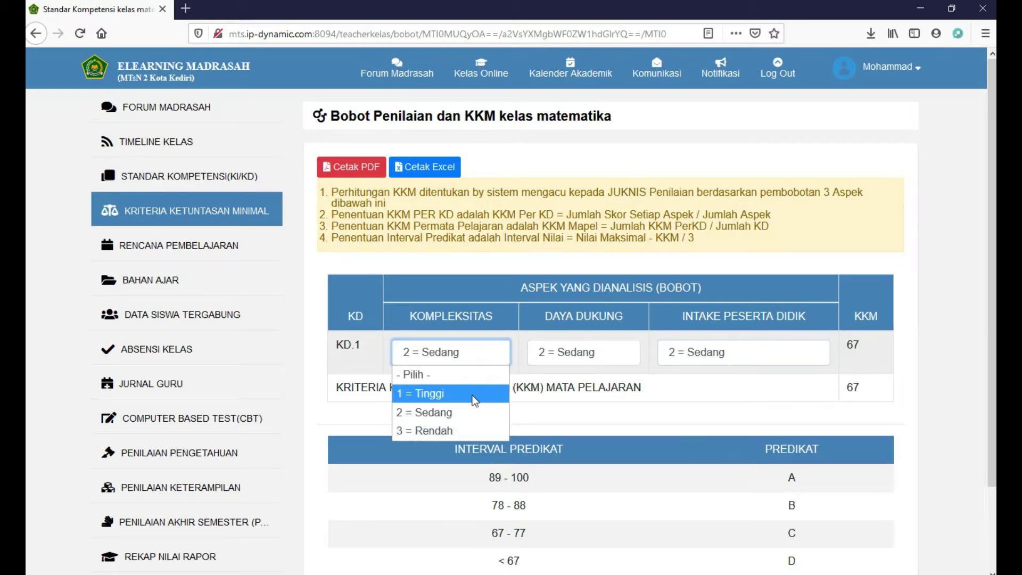
{"action": "left_click", "coordinate": [471, 394]}
{"action": "left_click", "coordinate": [594, 358]}
{"action": "left_click", "coordinate": [582, 394]}
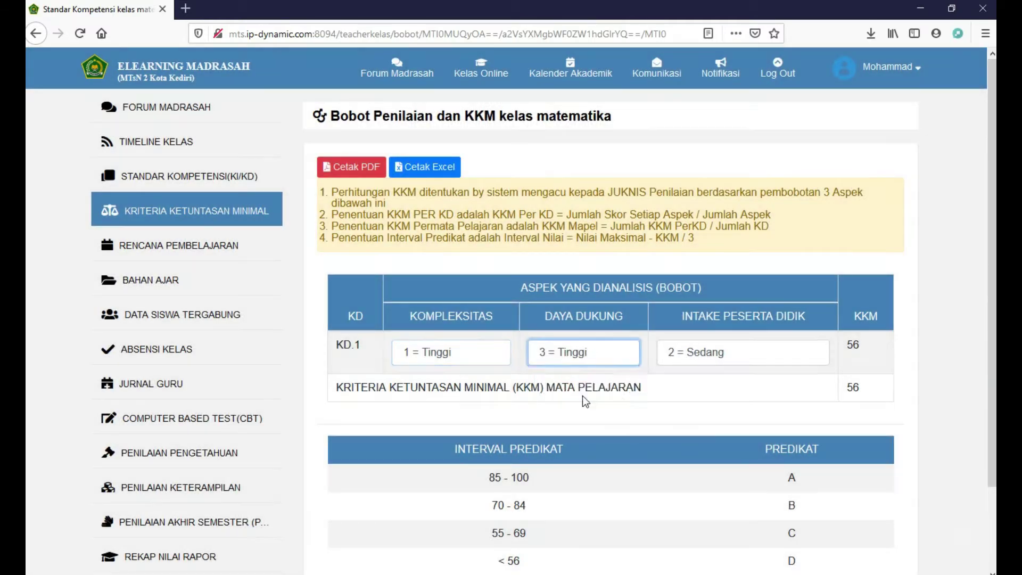
{"action": "left_click", "coordinate": [698, 353]}
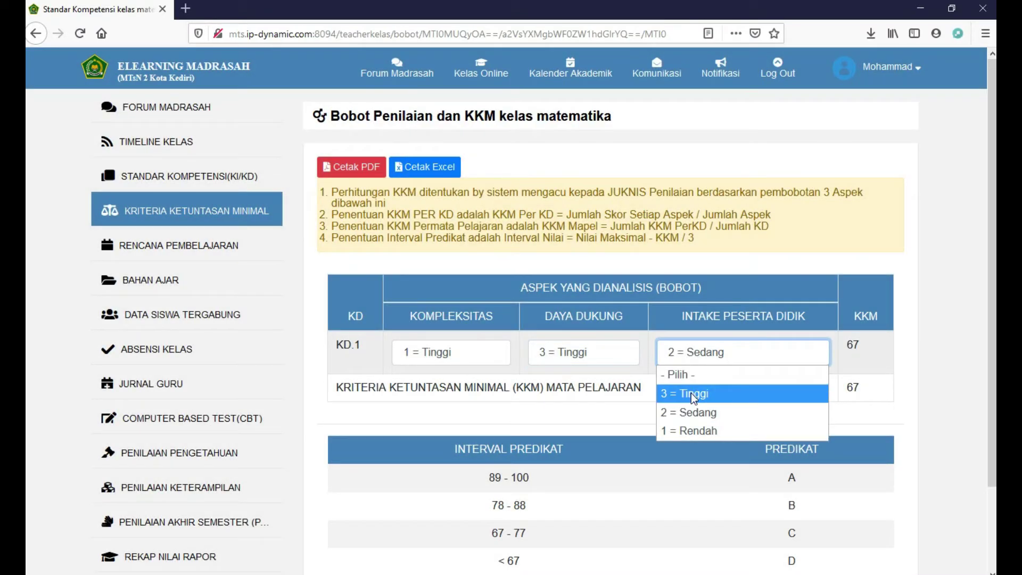
{"action": "left_click", "coordinate": [691, 393]}
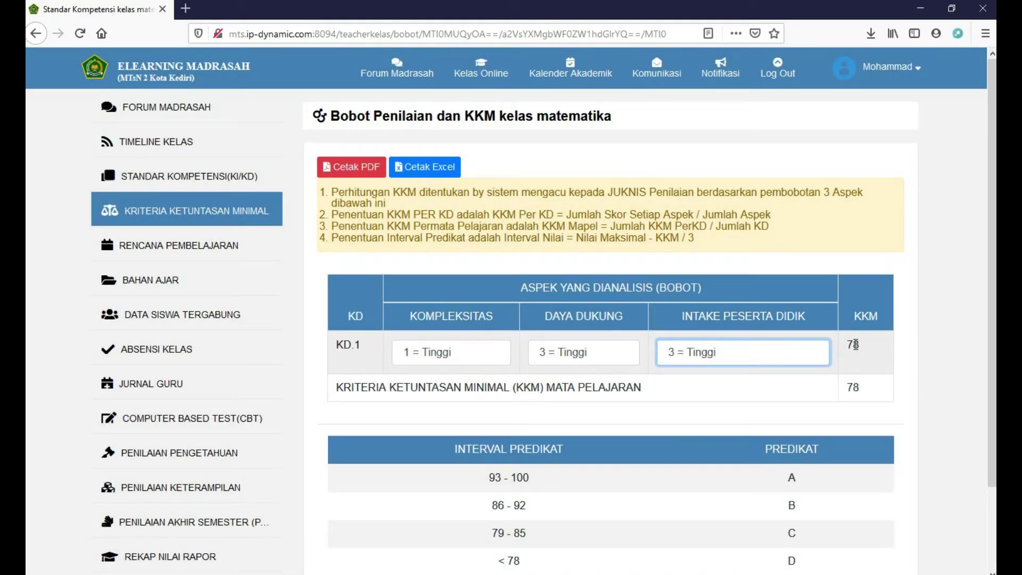
{"action": "scroll", "coordinate": [530, 404], "scroll_direction": "down", "scroll_amount": 2}
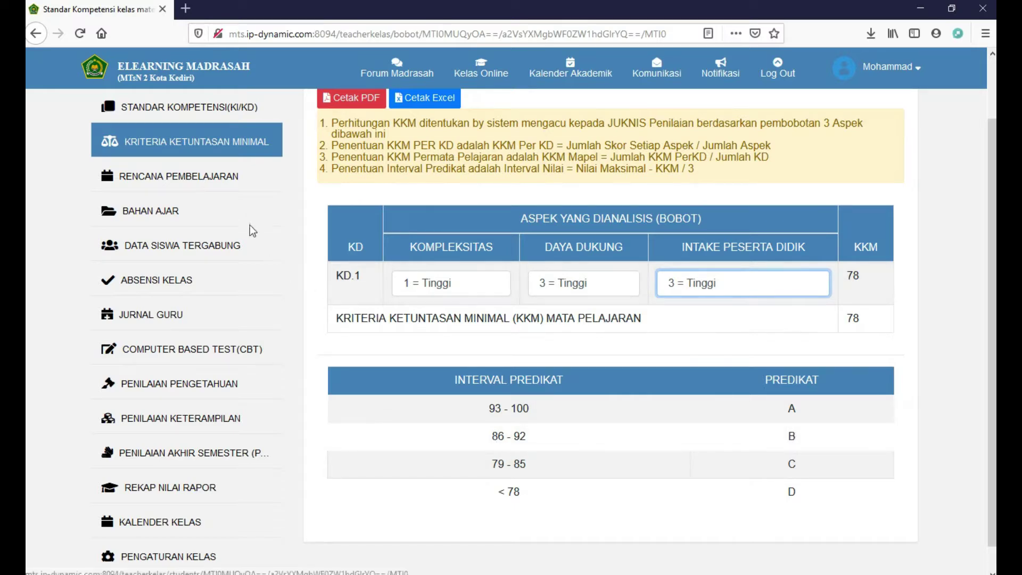
{"action": "left_click", "coordinate": [233, 176]}
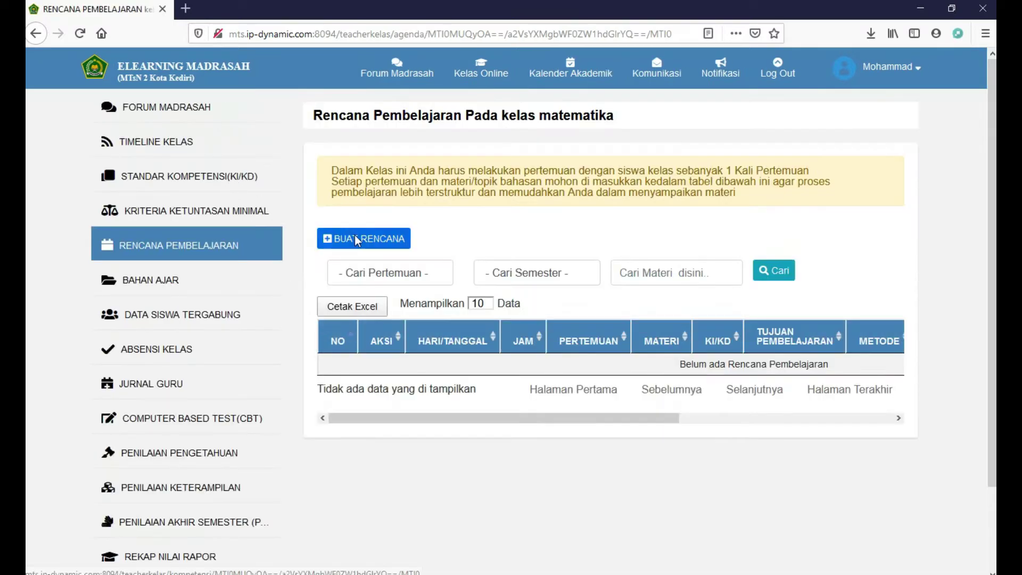
{"action": "left_click", "coordinate": [356, 238]}
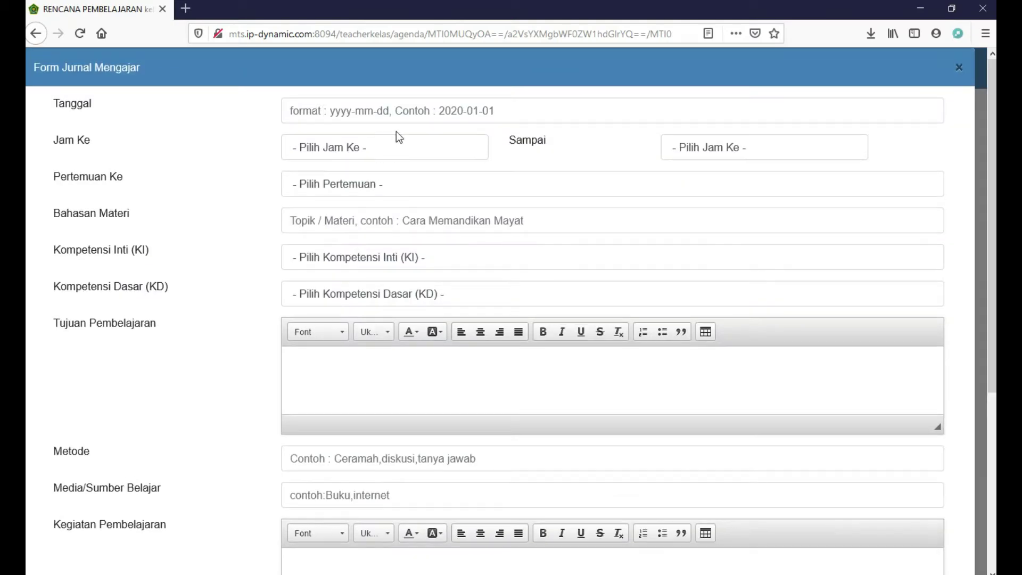
Schedule the lesson for 2020-03-30, Jam Ke- 1 to Jam Ke- 20, meeting 1
{"action": "left_click", "coordinate": [408, 110]}
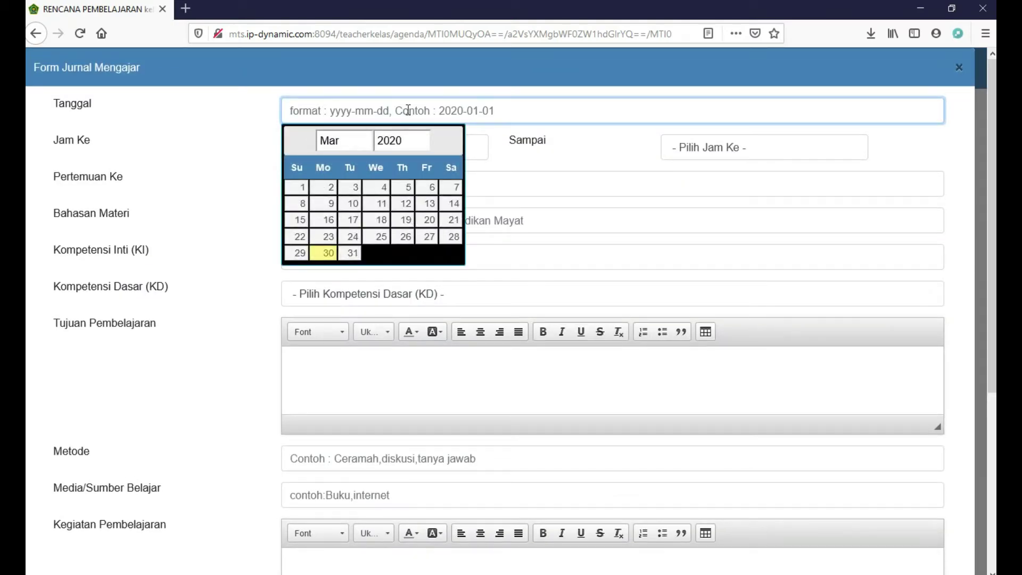
{"action": "left_click", "coordinate": [328, 253]}
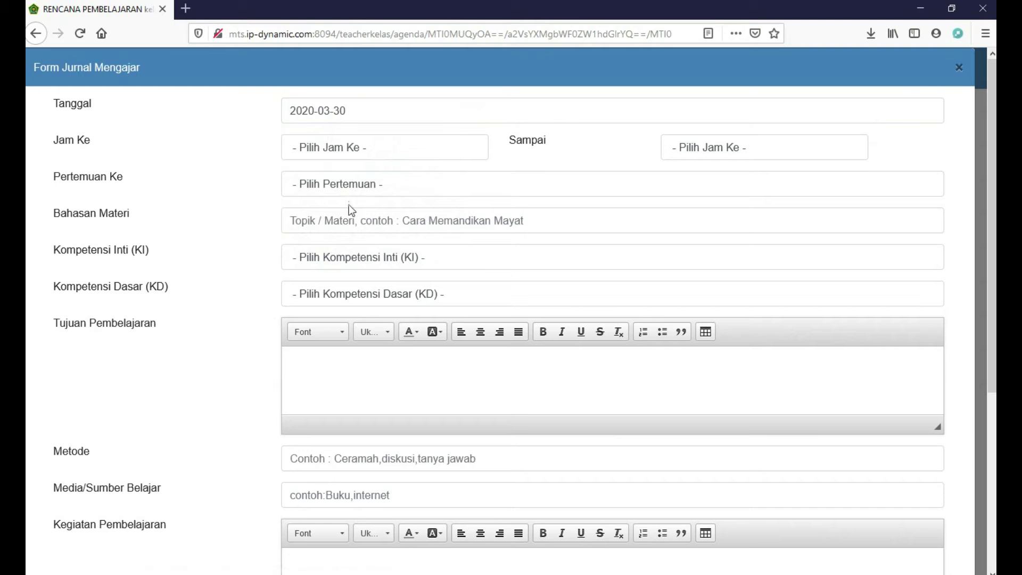
{"action": "left_click", "coordinate": [384, 148]}
{"action": "left_click", "coordinate": [364, 189]}
{"action": "left_click", "coordinate": [690, 147]}
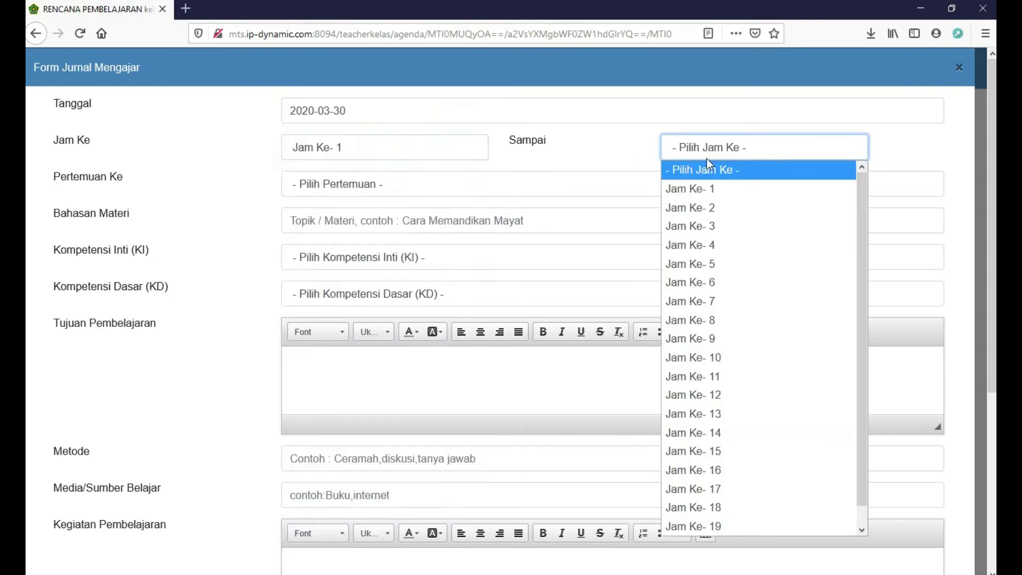
{"action": "left_click", "coordinate": [714, 525]}
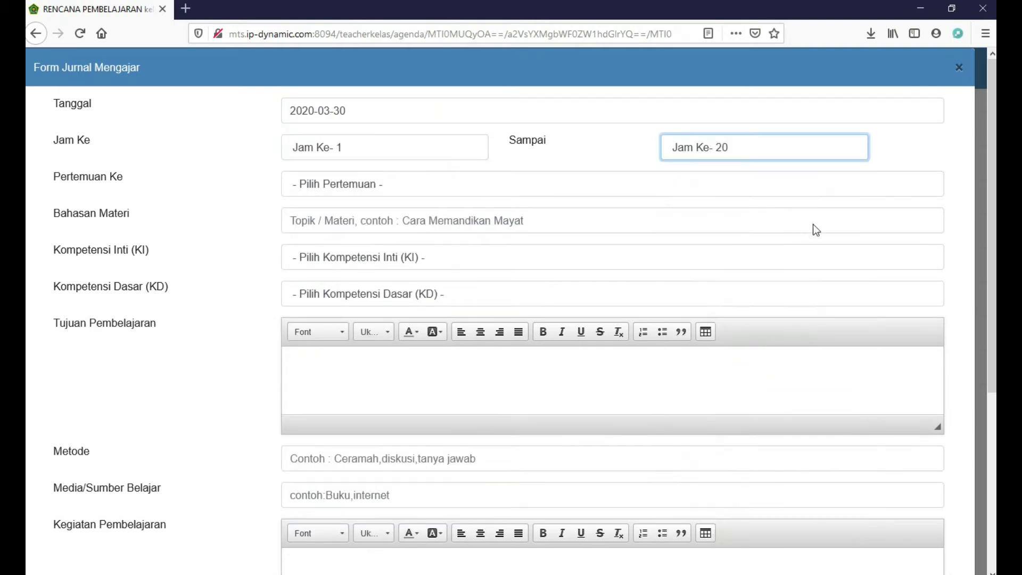
{"action": "left_click", "coordinate": [373, 181]}
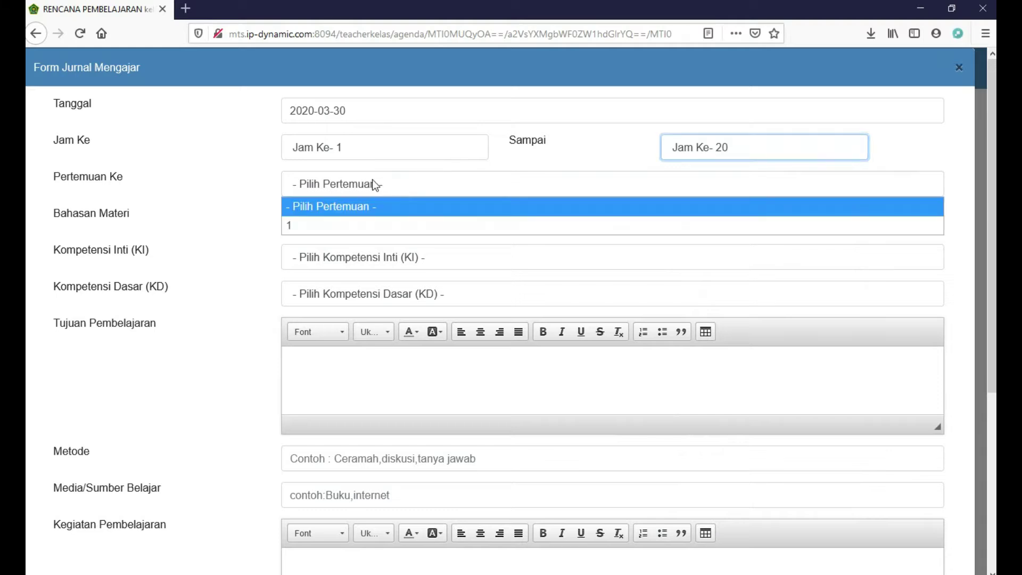
{"action": "left_click", "coordinate": [346, 226]}
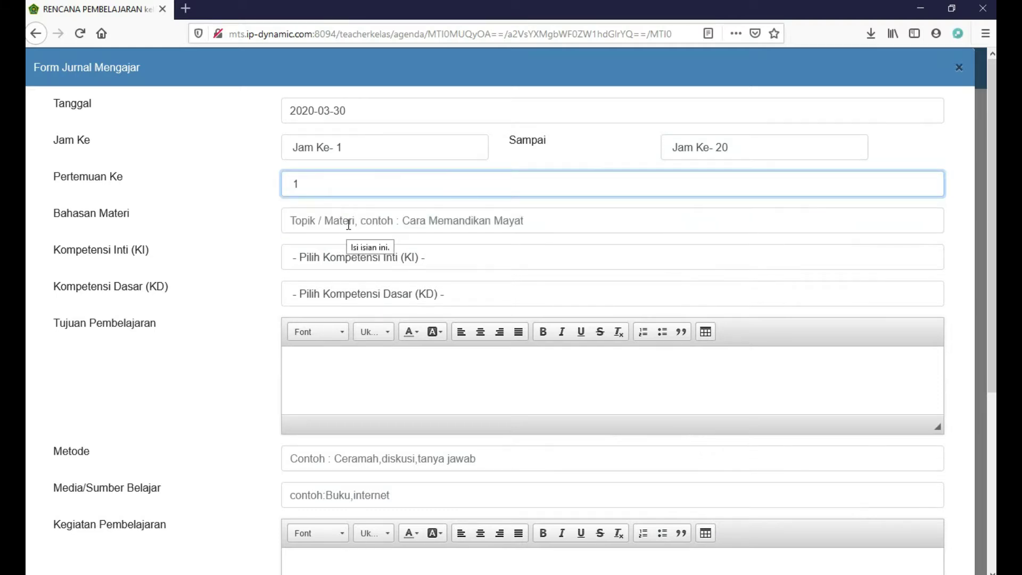
Set topic penjumlahan bilangan bulat, KI-4 Keterampilan, KD menghitung, objective 'siswa mampu menjumlah'
{"action": "left_click", "coordinate": [351, 222]}
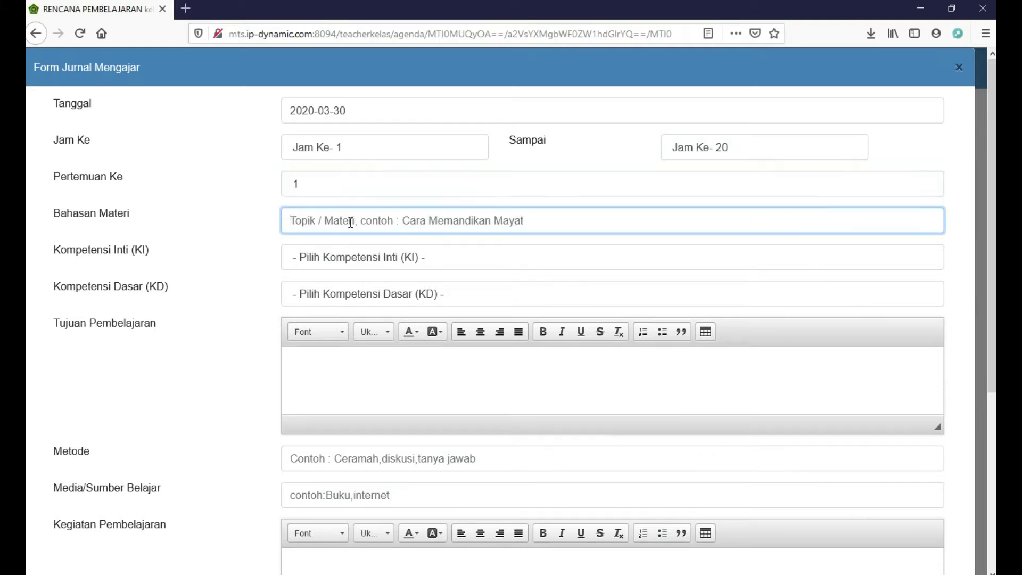
{"action": "type", "text": "pe"}
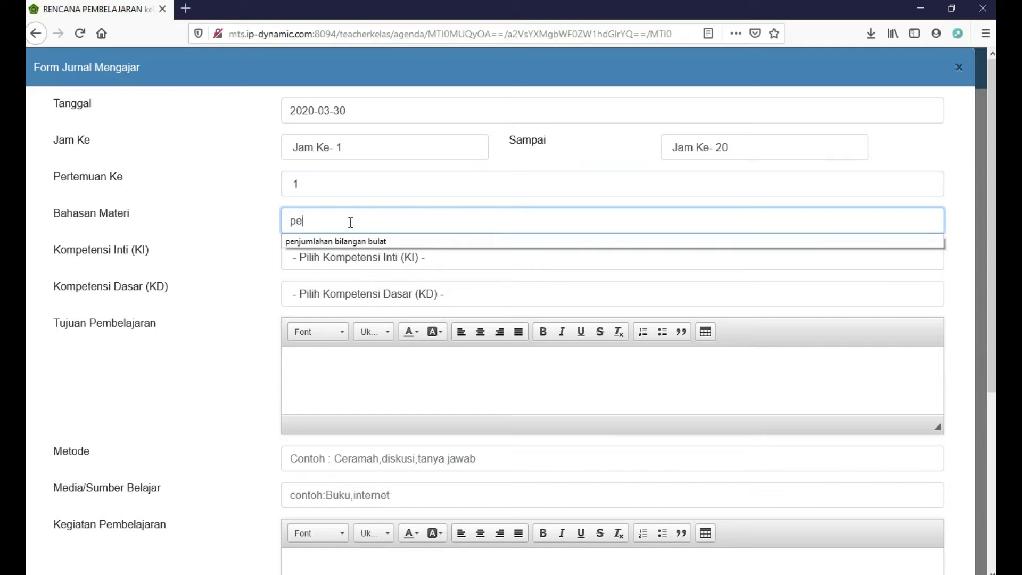
{"action": "type", "text": "njumlahan"}
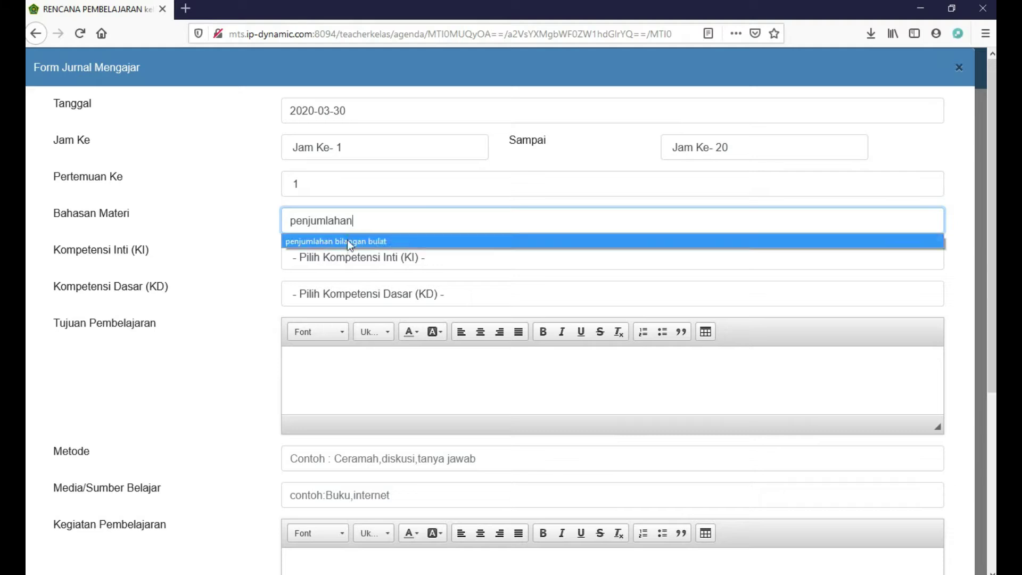
{"action": "left_click", "coordinate": [347, 240]}
{"action": "left_click", "coordinate": [349, 256]}
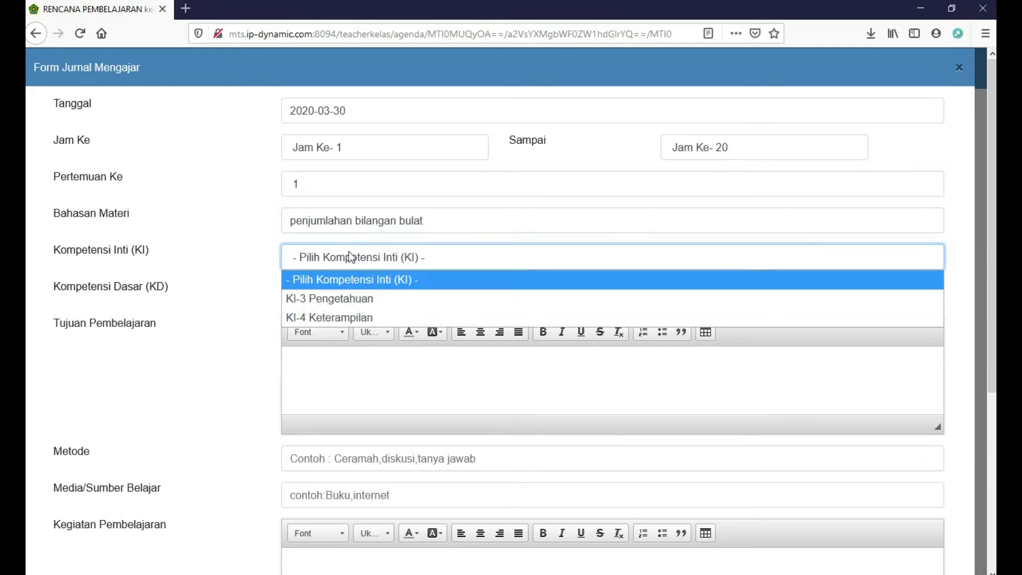
{"action": "left_click", "coordinate": [340, 317]}
{"action": "left_click", "coordinate": [343, 295]}
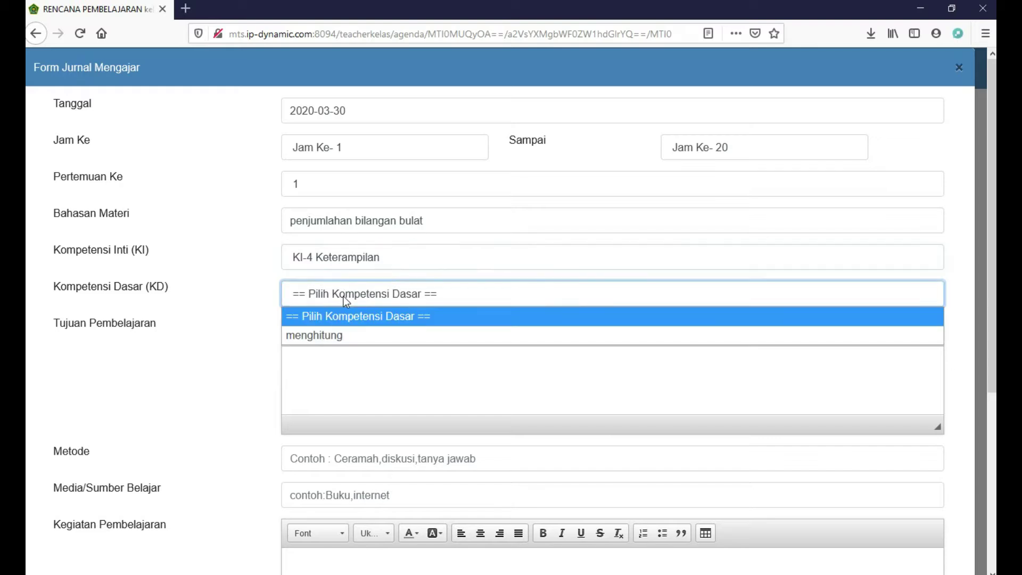
{"action": "left_click", "coordinate": [333, 335]}
{"action": "left_click", "coordinate": [339, 367]}
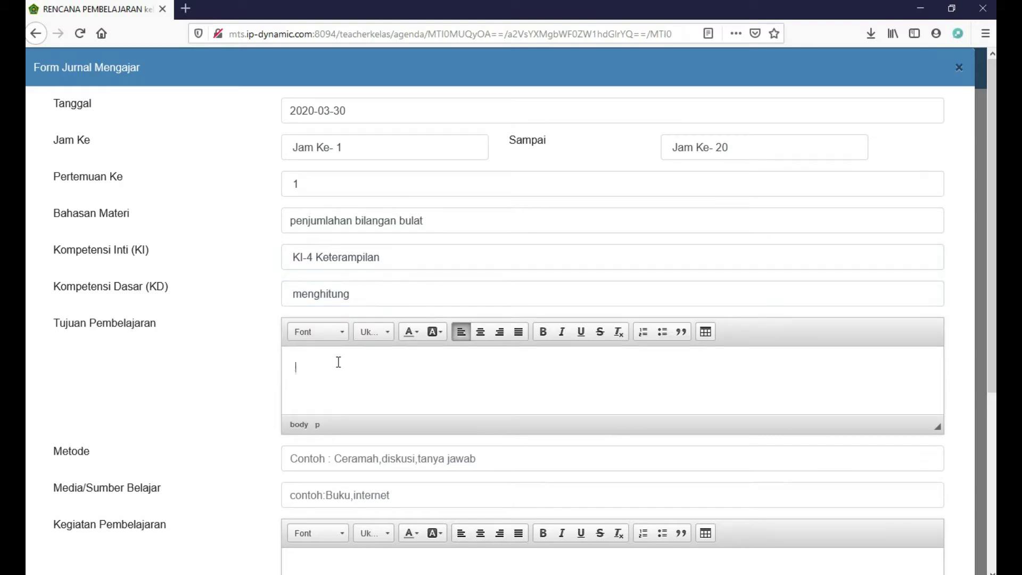
{"action": "type", "text": "siswa mampu menjumlah"}
Enter the teaching method 'latihan spal' and learning media 'paket halaman 5'
{"action": "scroll", "coordinate": [330, 377], "scroll_direction": "down", "scroll_amount": 2}
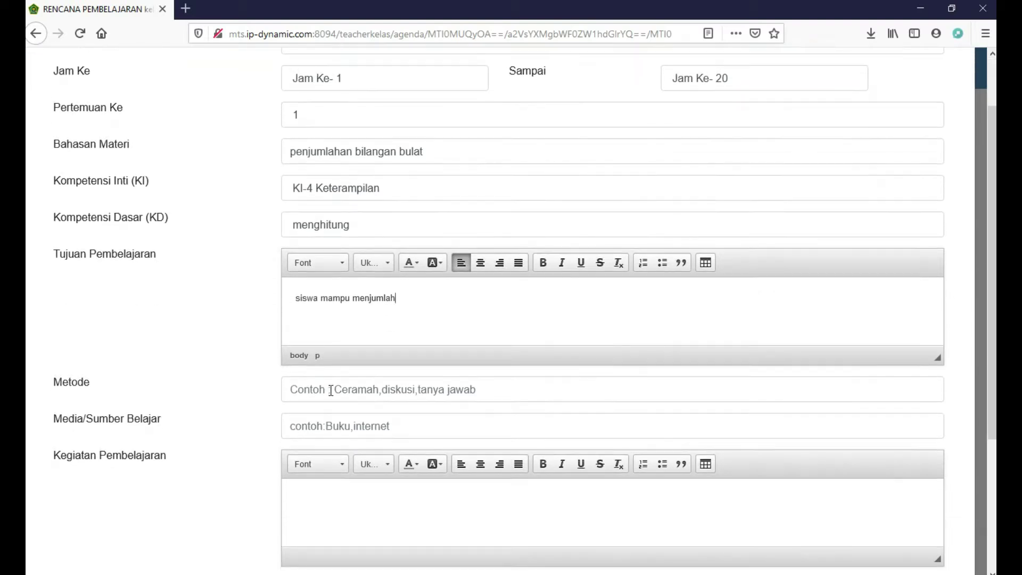
{"action": "left_click", "coordinate": [331, 390]}
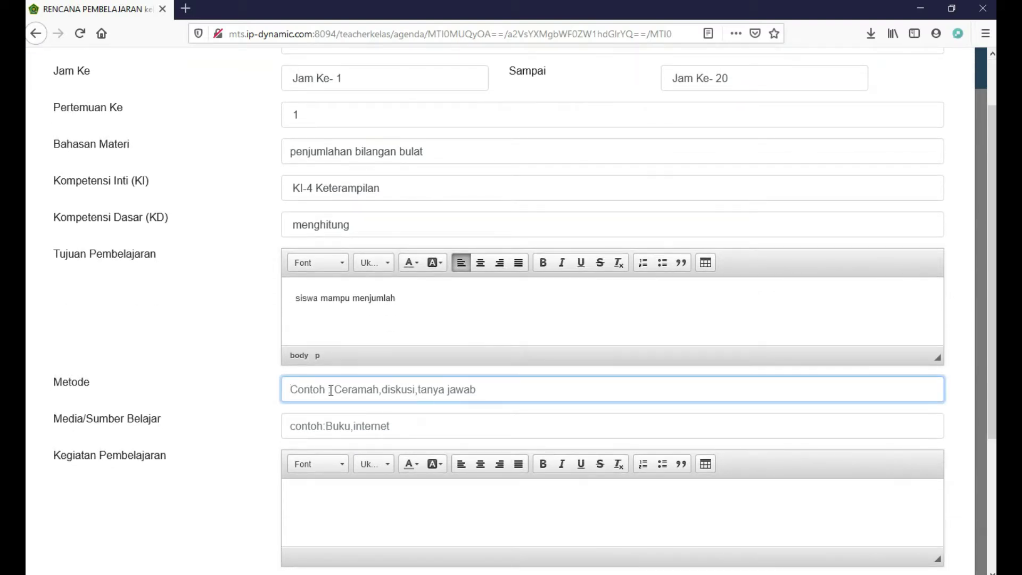
{"action": "type", "text": "la"}
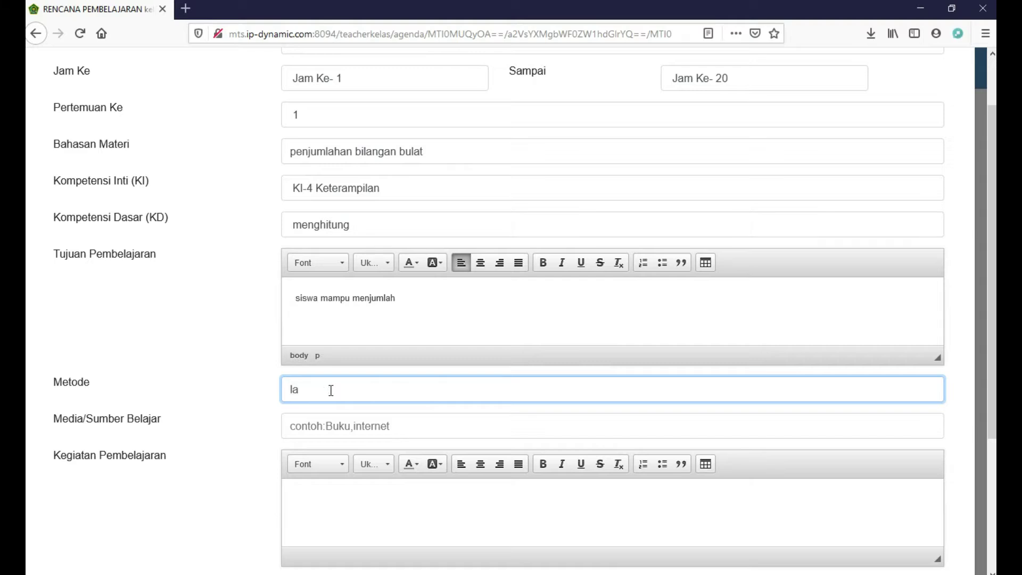
{"action": "type", "text": "tihan spal"}
{"action": "left_click", "coordinate": [347, 428]}
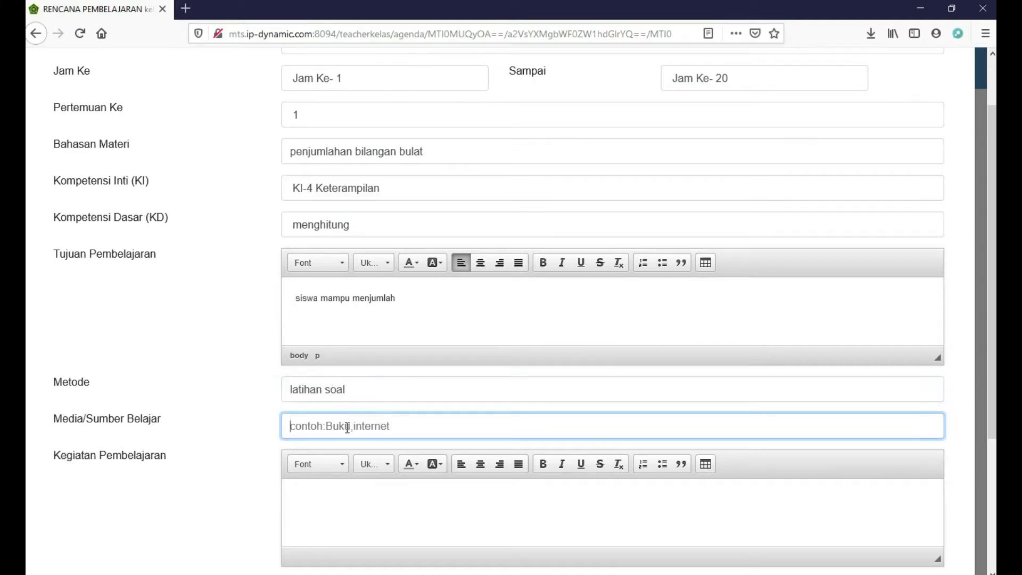
{"action": "type", "text": "paket"}
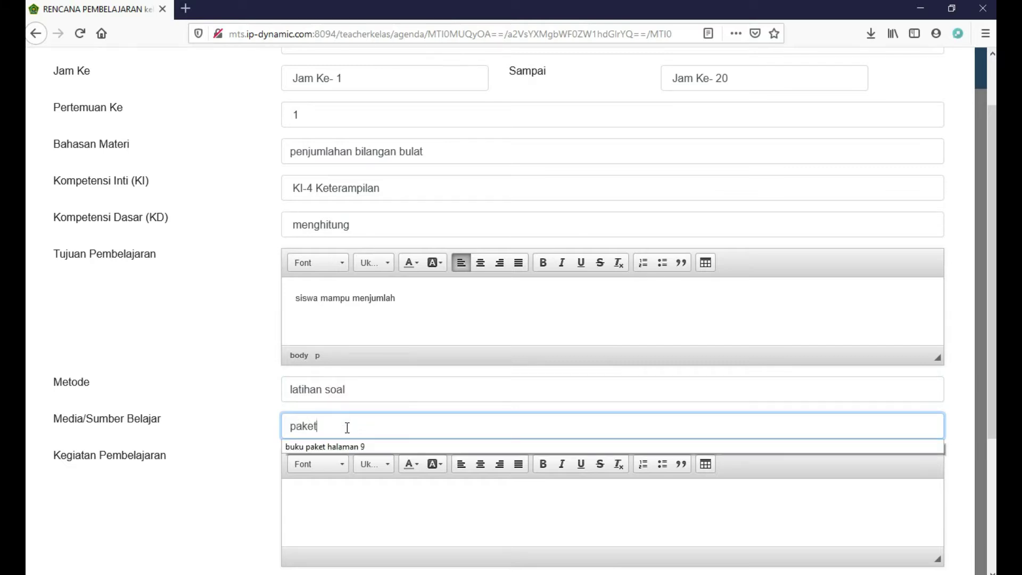
{"action": "type", "text": " halaman 5"}
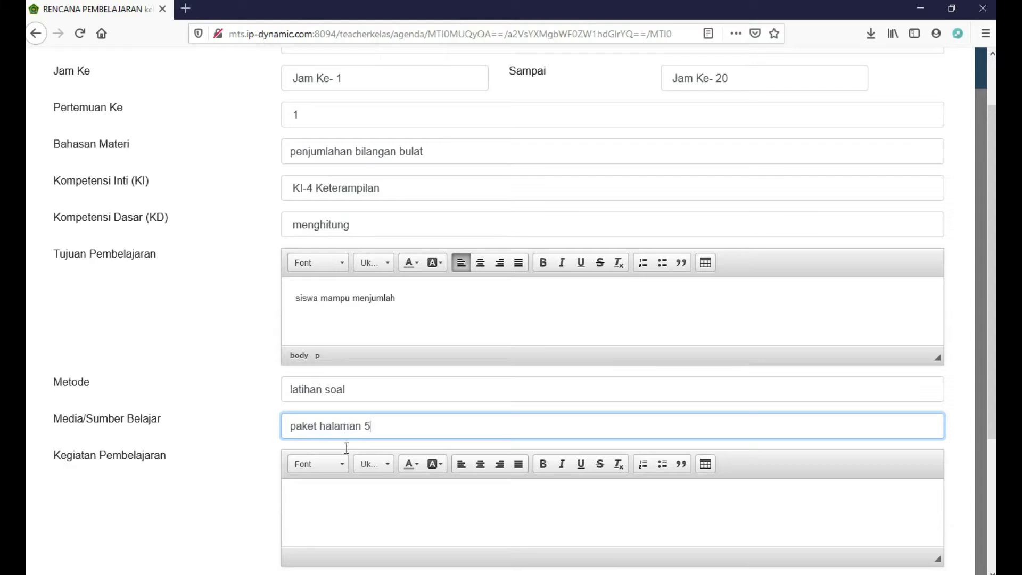
Fill the learning activities and assessment with placeholder text, then save the lesson plan
{"action": "left_click", "coordinate": [337, 493]}
{"action": "scroll", "coordinate": [338, 493], "scroll_direction": "down", "scroll_amount": 3}
{"action": "type", "text": "slkdja;sjd';asjd';ohj"}
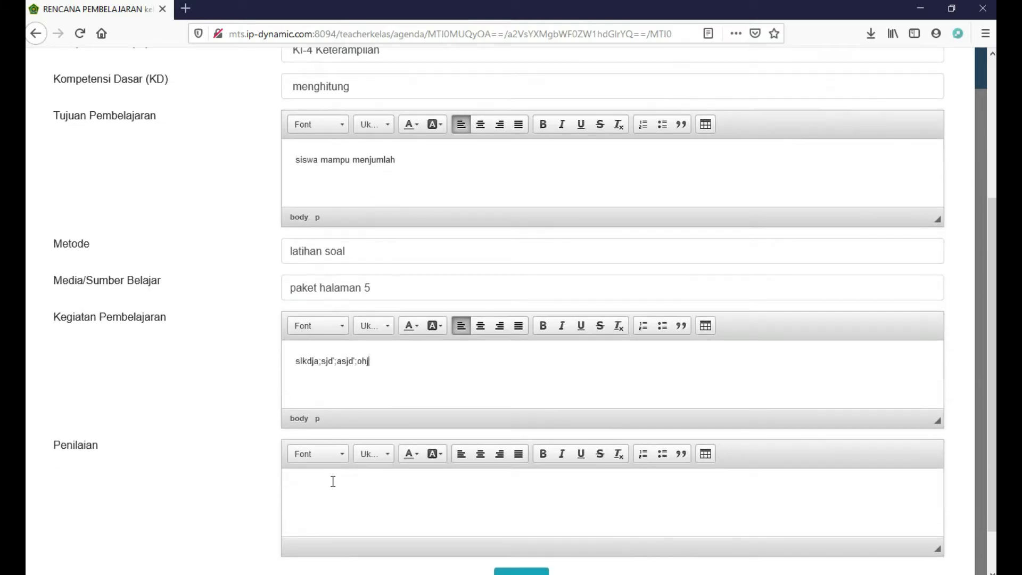
{"action": "left_click", "coordinate": [333, 482]}
{"action": "type", "text": "dsasgfasdghafdh"}
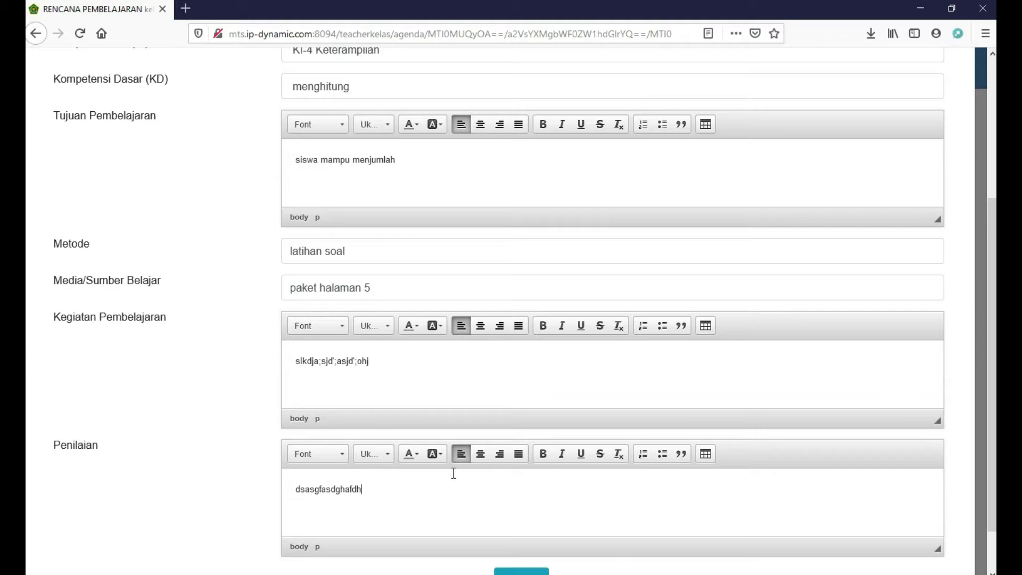
{"action": "scroll", "coordinate": [511, 500], "scroll_direction": "down", "scroll_amount": 1}
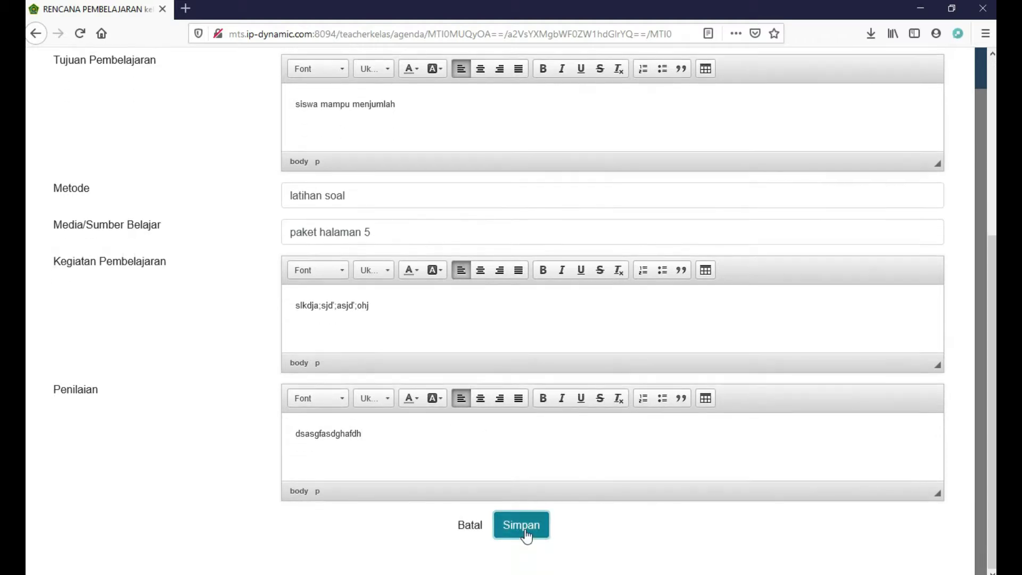
{"action": "left_click", "coordinate": [525, 535]}
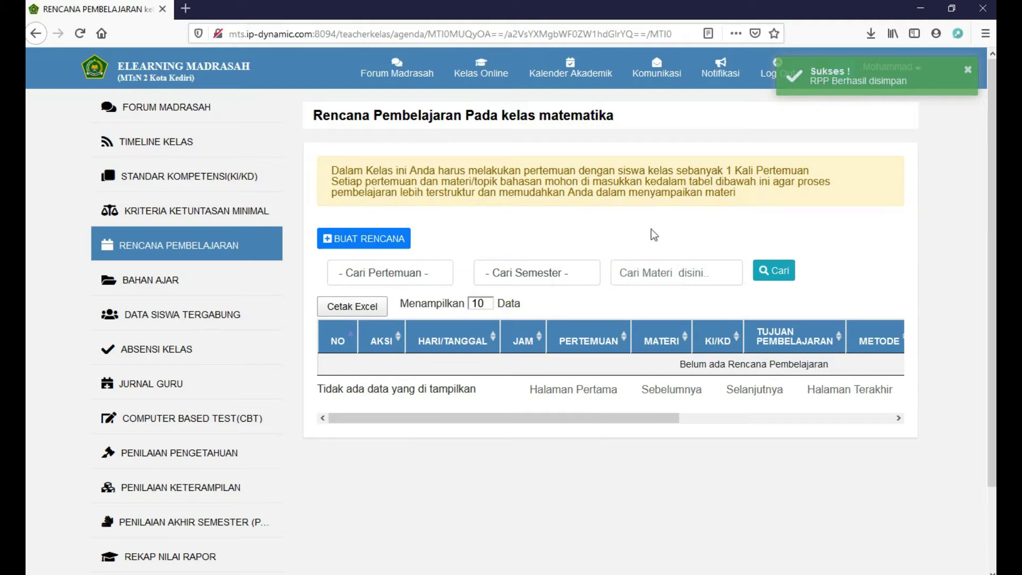
Filter the lesson plan list to Pertemuan Ke - 1 and Semester Genap, checking the table columns
{"action": "left_click", "coordinate": [426, 275]}
{"action": "left_click", "coordinate": [411, 312]}
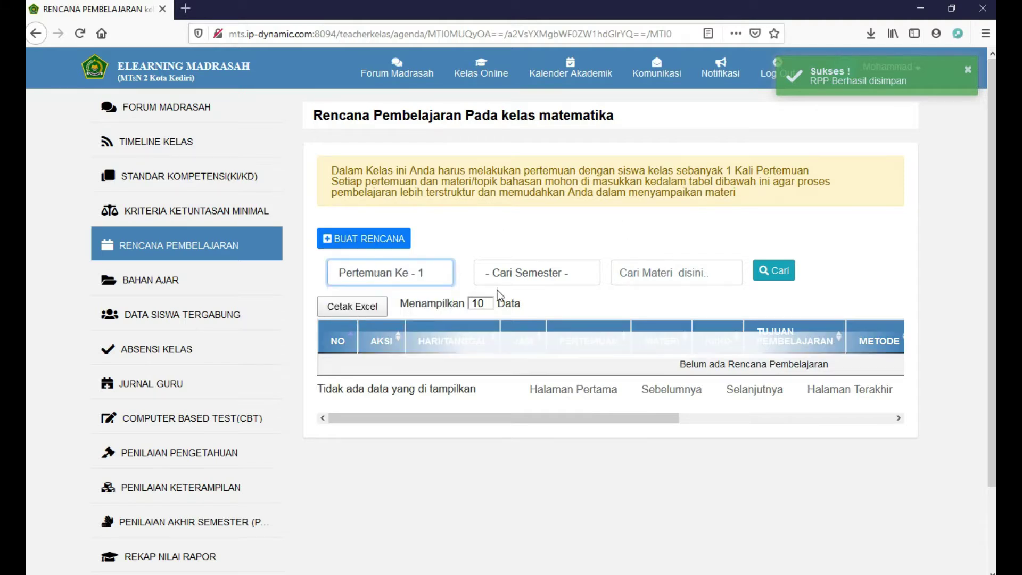
{"action": "left_click", "coordinate": [556, 269]}
{"action": "left_click", "coordinate": [542, 334]}
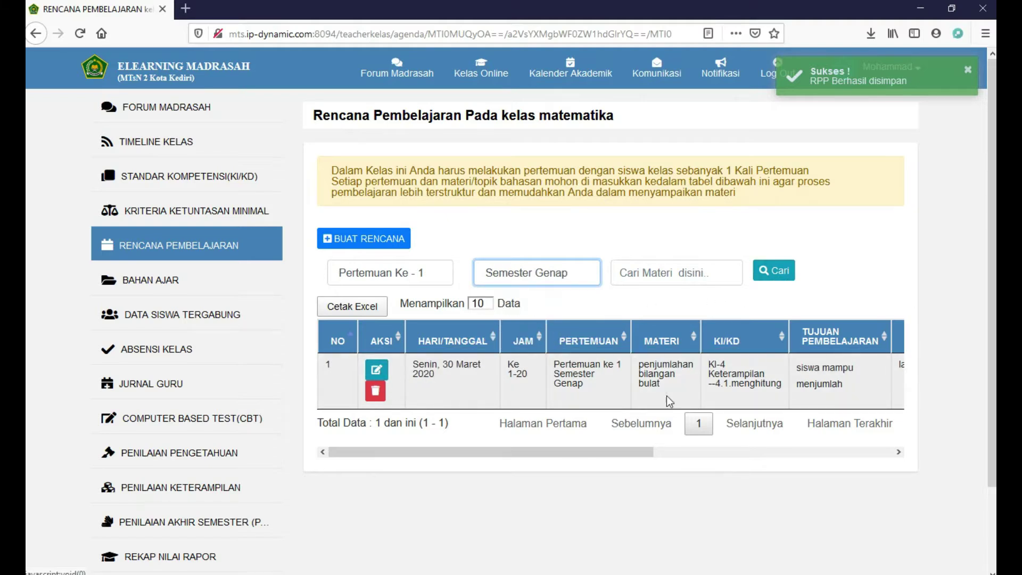
{"action": "left_click_drag", "start_coordinate": [592, 451], "coordinate": [539, 456]}
Start a computer upload of teaching material with format PDF and Untitled.pdf attached
{"action": "left_click", "coordinate": [199, 286]}
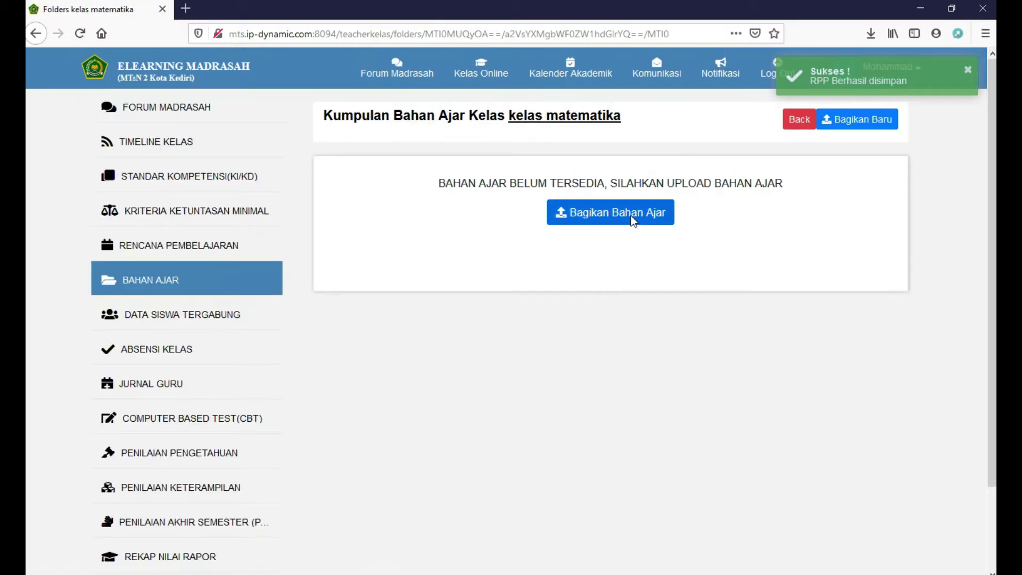
{"action": "left_click", "coordinate": [633, 220]}
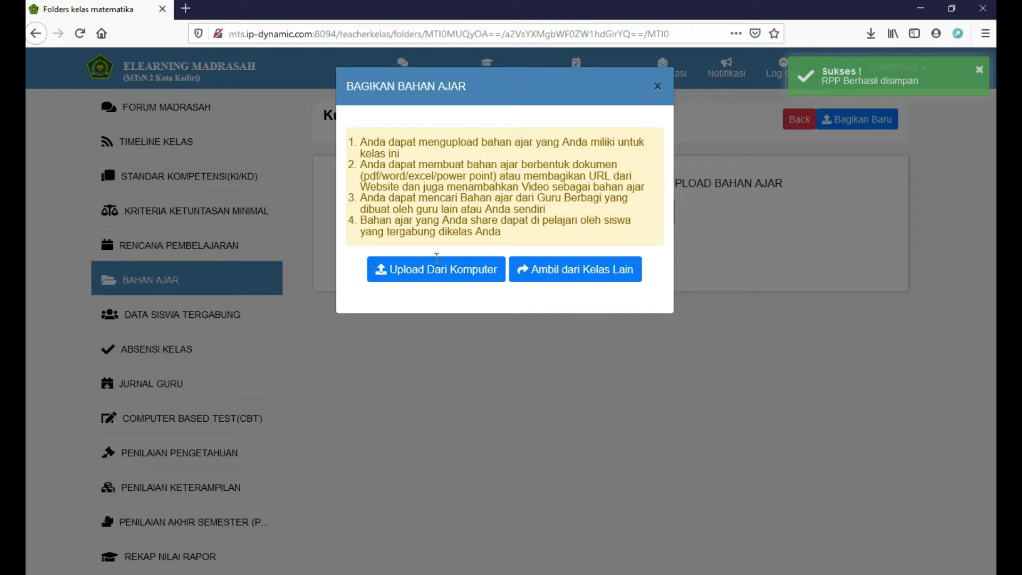
{"action": "left_click", "coordinate": [437, 274]}
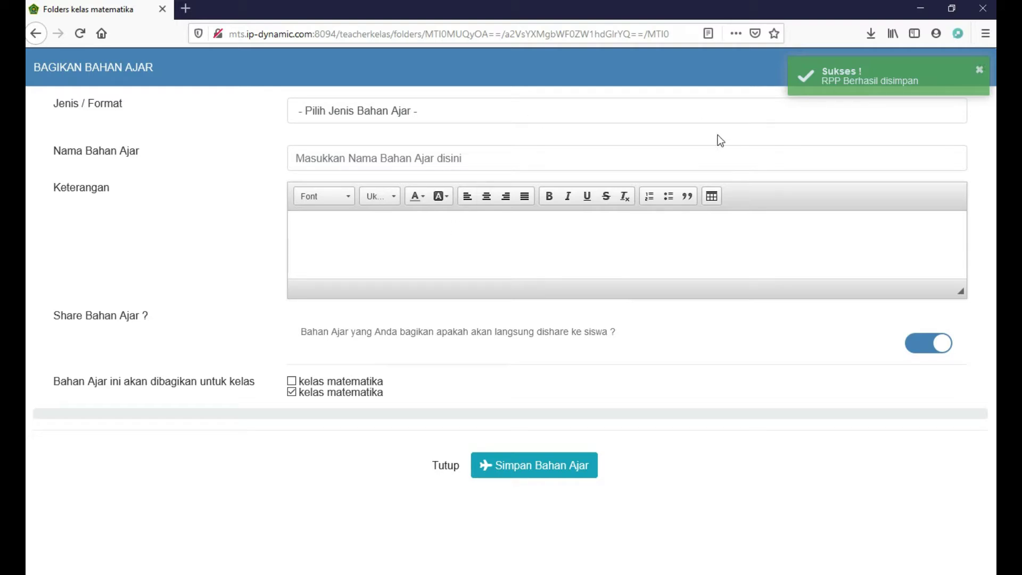
{"action": "left_click", "coordinate": [427, 109]}
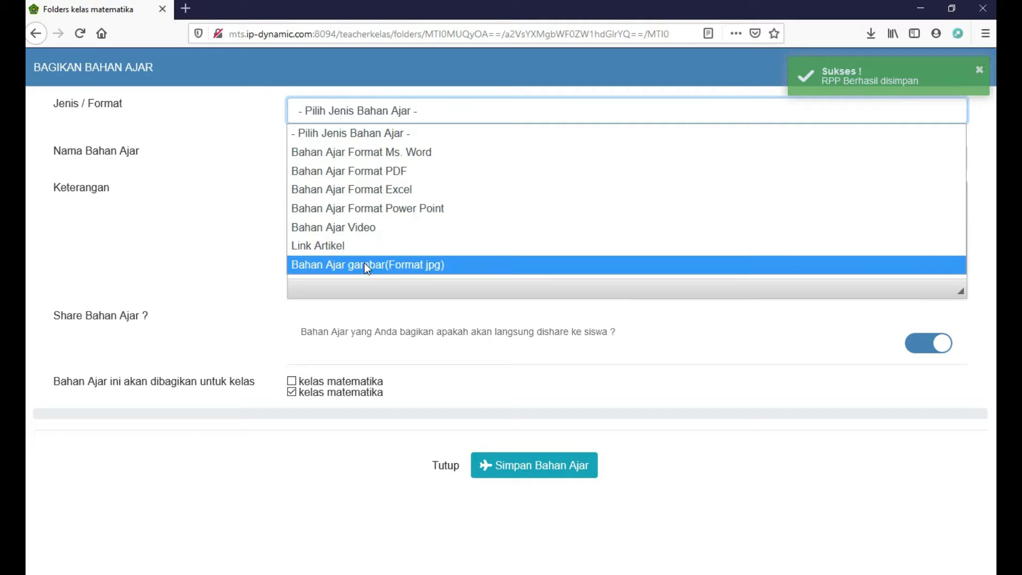
{"action": "left_click", "coordinate": [392, 171]}
{"action": "left_click", "coordinate": [307, 145]}
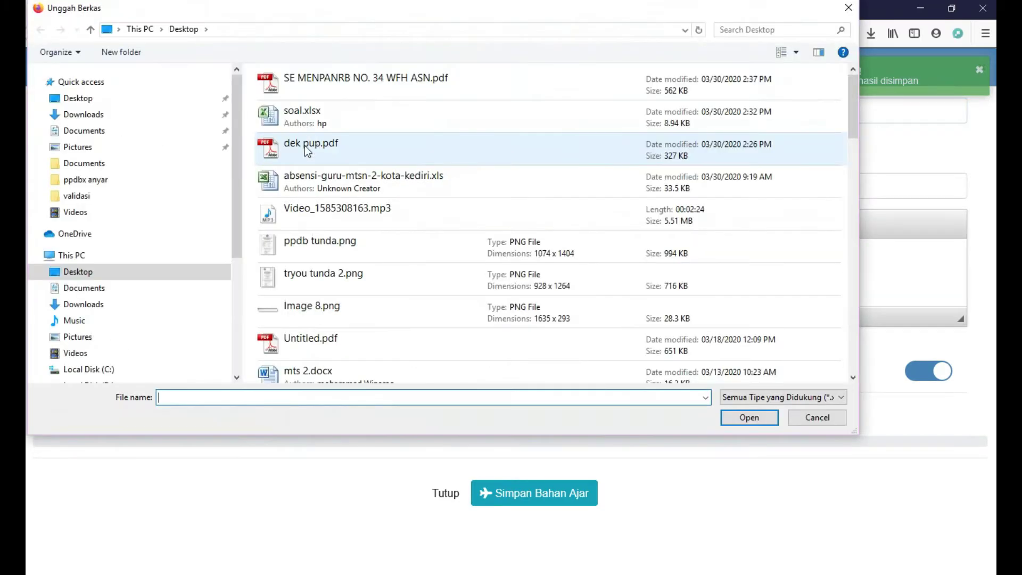
{"action": "scroll", "coordinate": [304, 160], "scroll_direction": "down", "scroll_amount": 3}
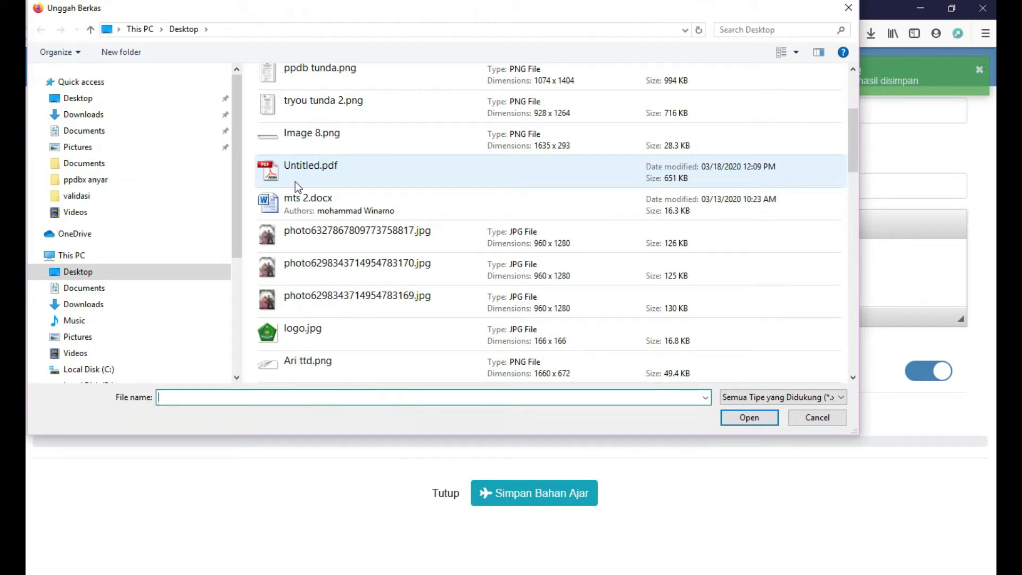
{"action": "double_click", "coordinate": [299, 177]}
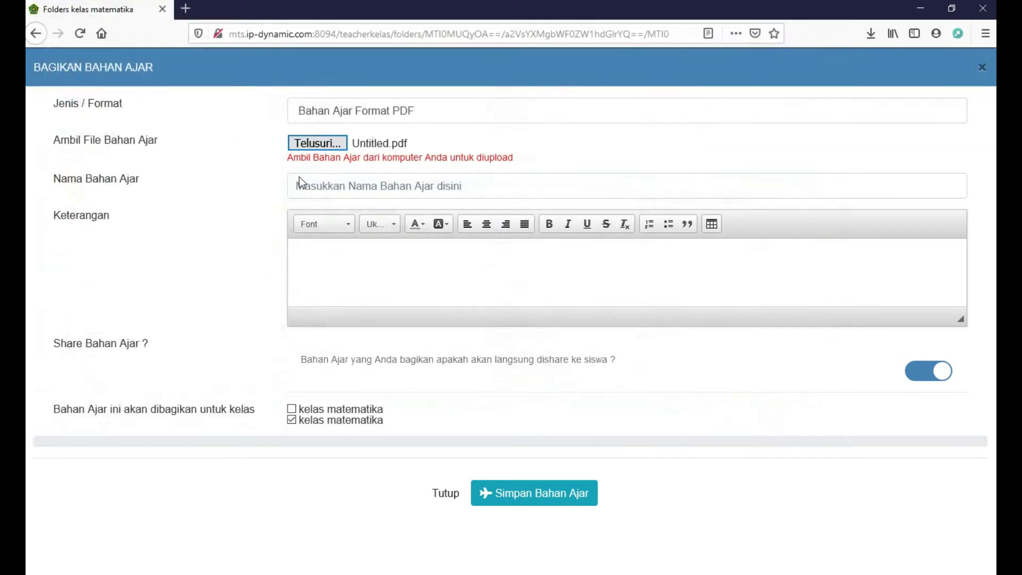
Name the material 'Bahan ajar berhitung' with description 'dalam file ini terdapat contoh cara berhitung'
{"action": "left_click", "coordinate": [301, 179]}
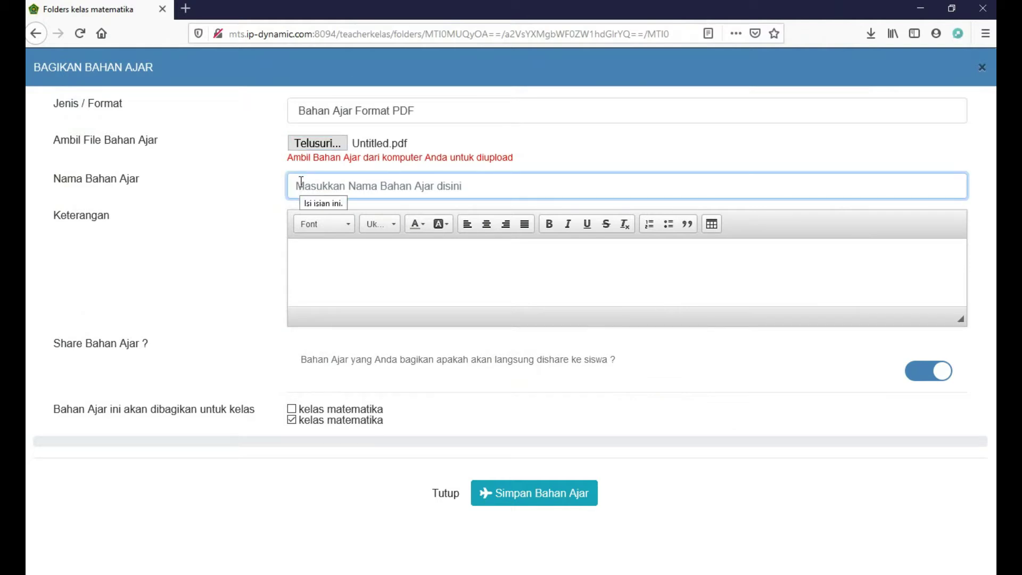
{"action": "type", "text": "Bahan a"}
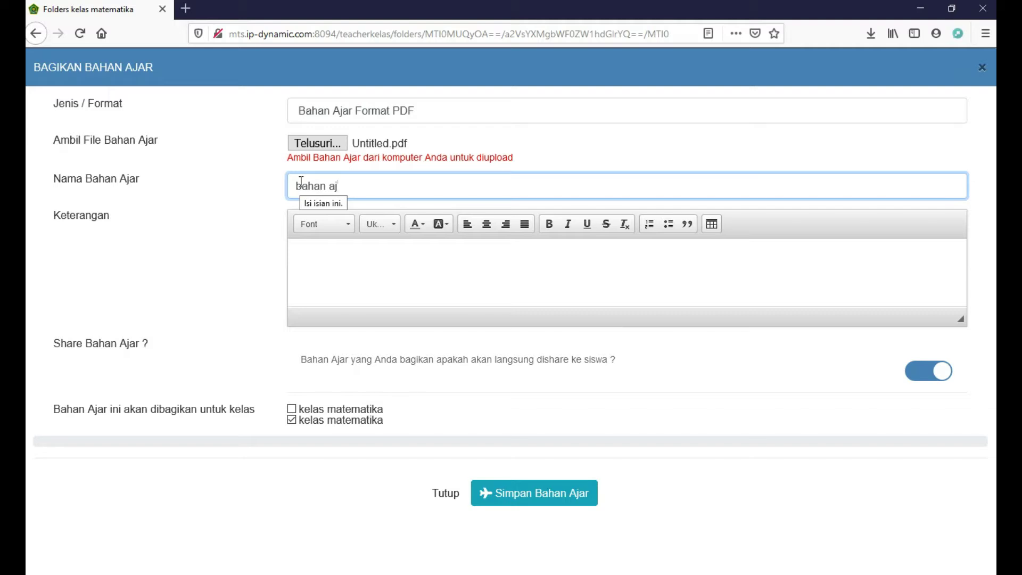
{"action": "type", "text": "jar berhitung"}
{"action": "left_click", "coordinate": [352, 274]}
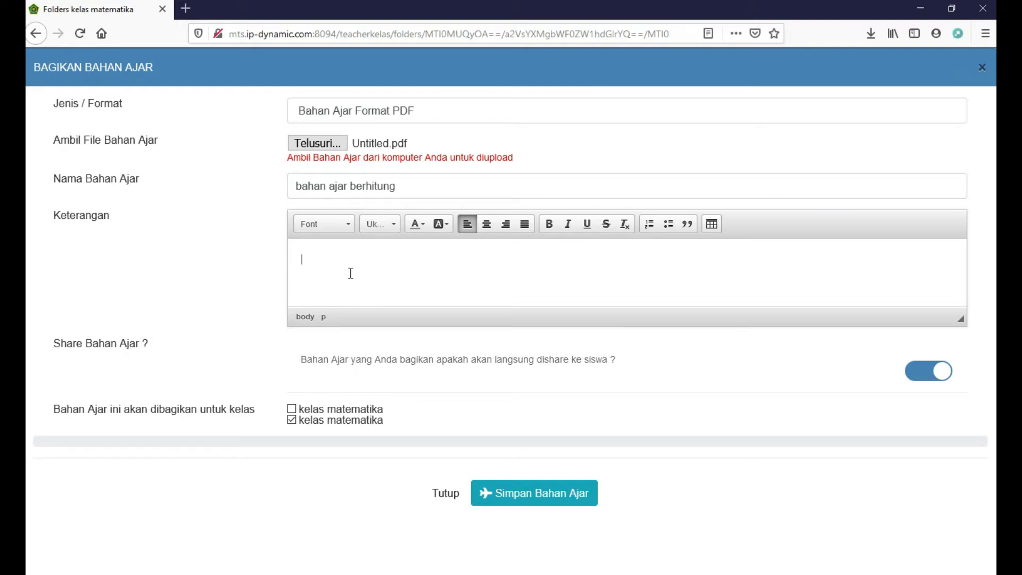
{"action": "type", "text": "dalam file ini terdapat contoh car"}
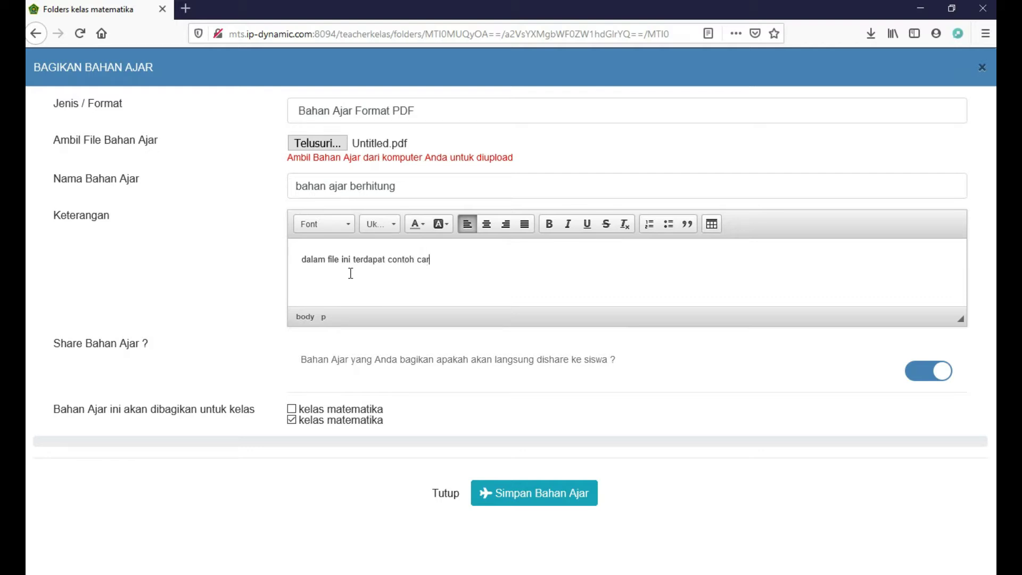
{"action": "type", "text": "a berhitung"}
Keep sharing with students on, tick kelas matematika, and save the material
{"action": "left_click", "coordinate": [915, 369]}
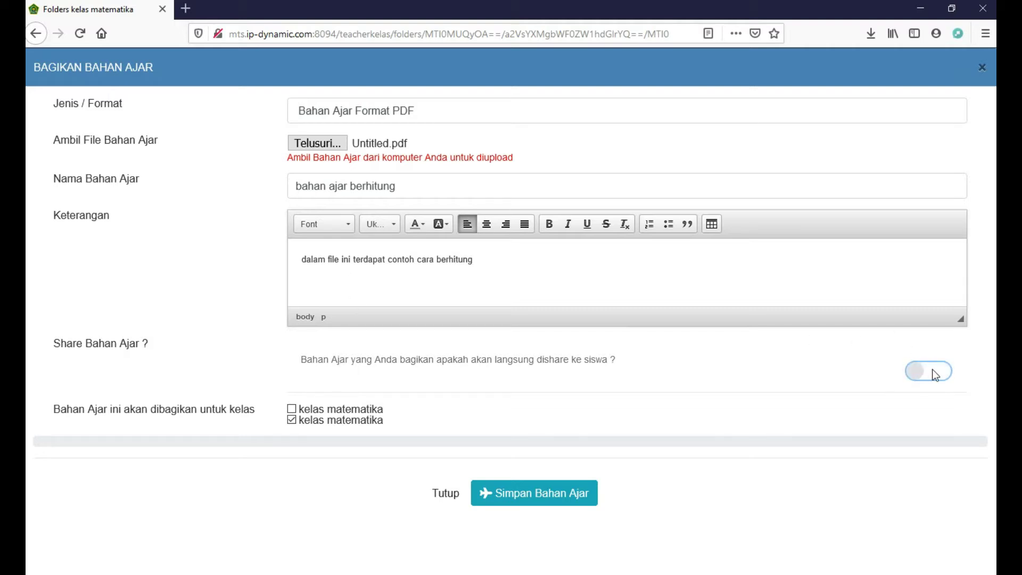
{"action": "left_click", "coordinate": [934, 373]}
{"action": "left_click", "coordinate": [292, 409]}
{"action": "left_click", "coordinate": [524, 490]}
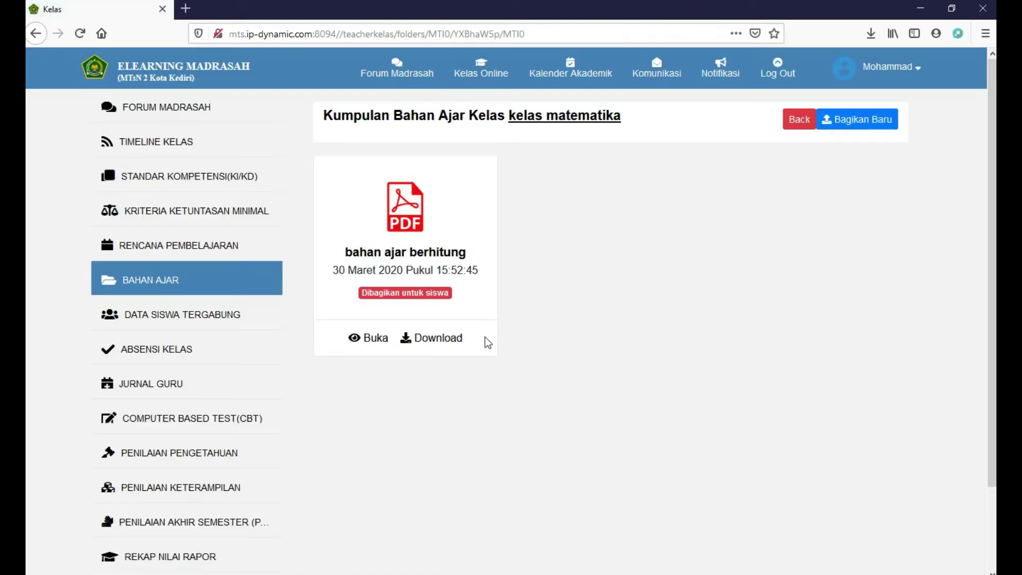
Join the invited Kelas IX student to the class, then go to class attendance
{"action": "left_click", "coordinate": [233, 316]}
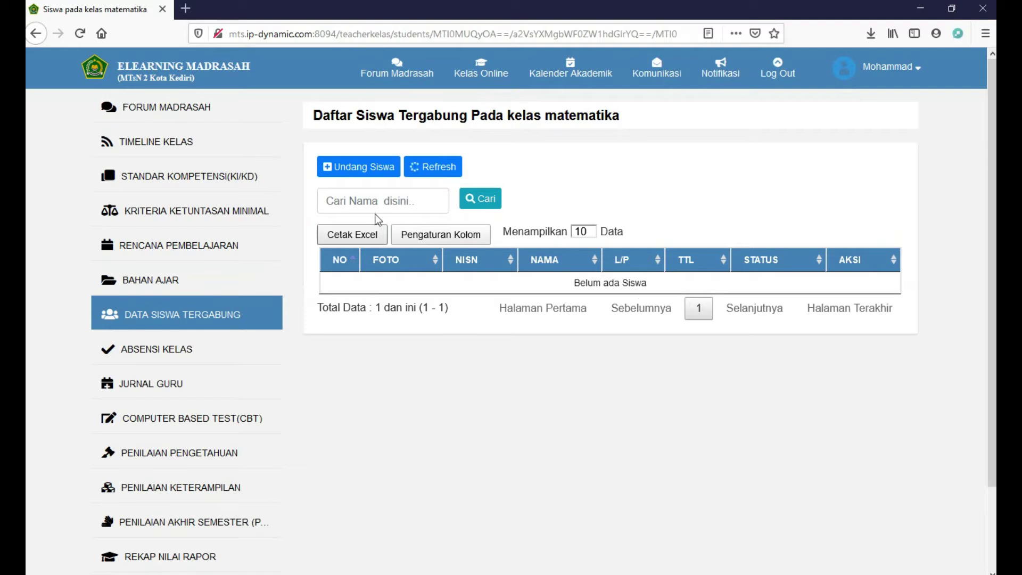
{"action": "left_click", "coordinate": [377, 168]}
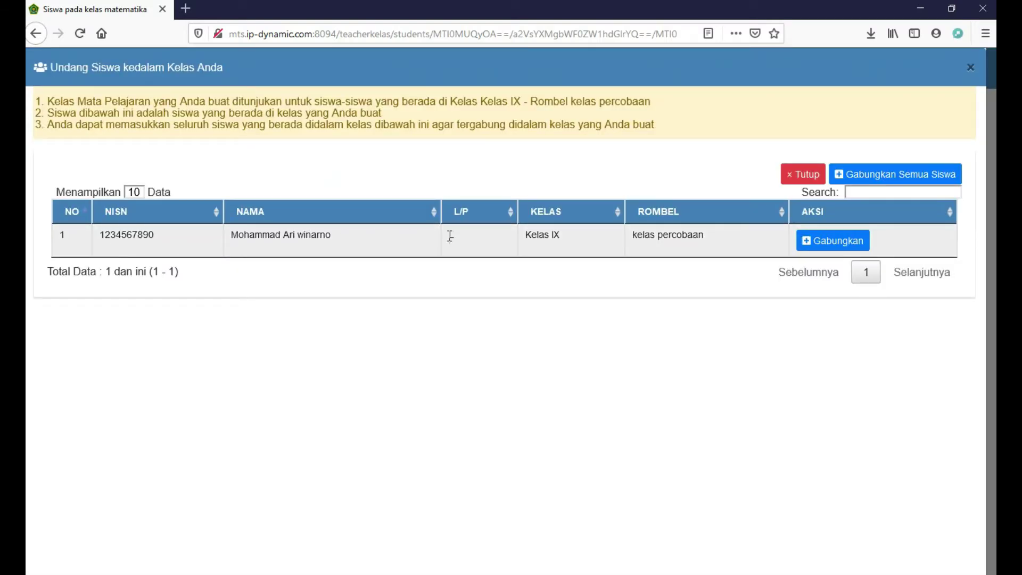
{"action": "left_click", "coordinate": [833, 240]}
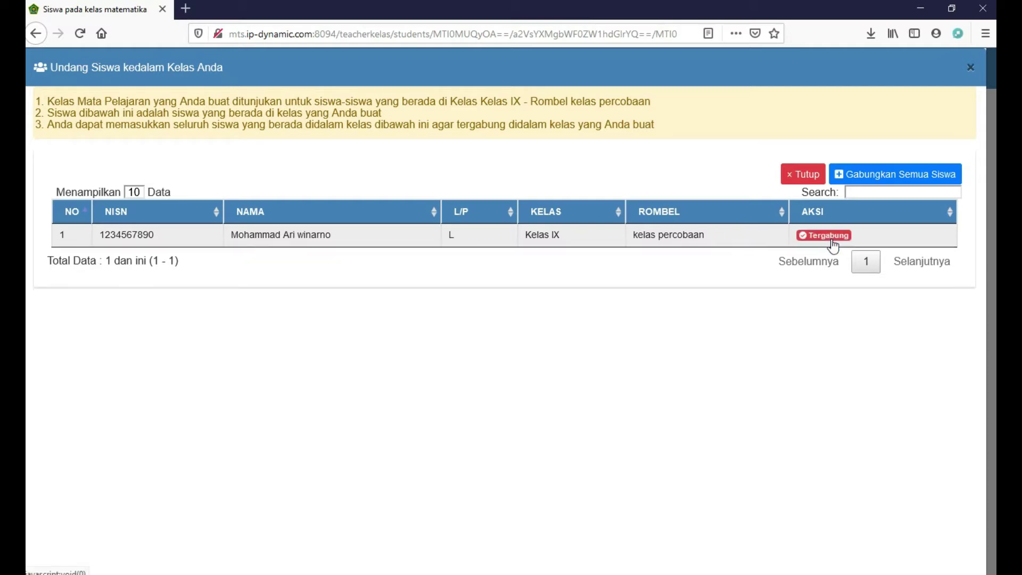
{"action": "left_click", "coordinate": [802, 174]}
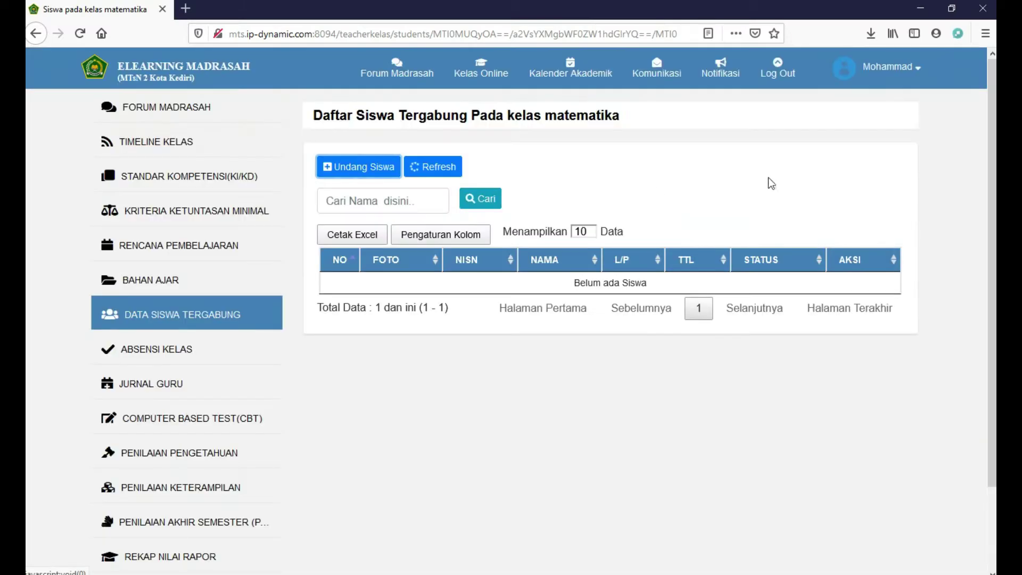
{"action": "left_click", "coordinate": [201, 349]}
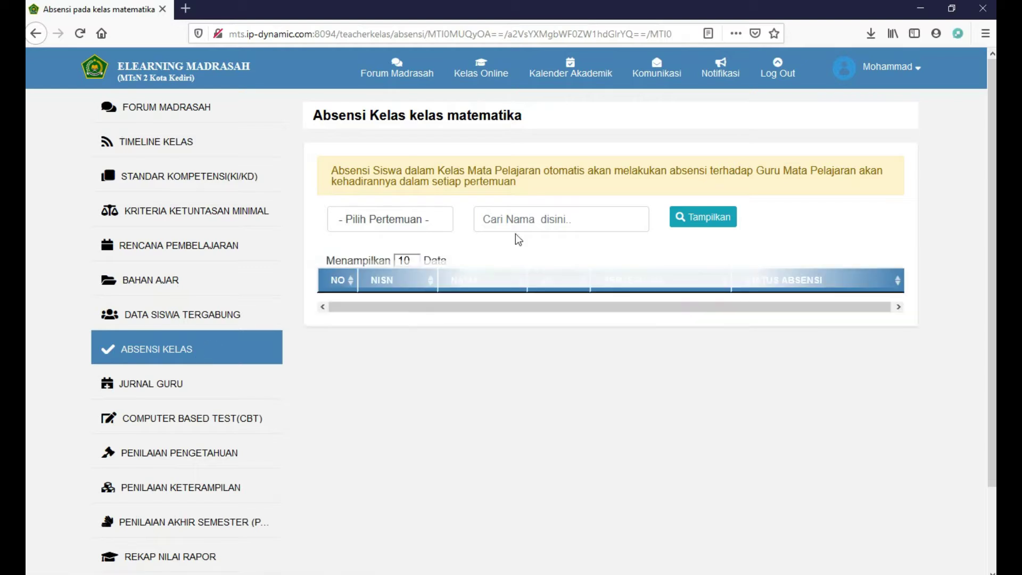
Load Pertemuan Ke - 1 attendance keeping the student Hadir, then go to Jurnal Guru
{"action": "left_click", "coordinate": [433, 222]}
{"action": "left_click", "coordinate": [420, 260]}
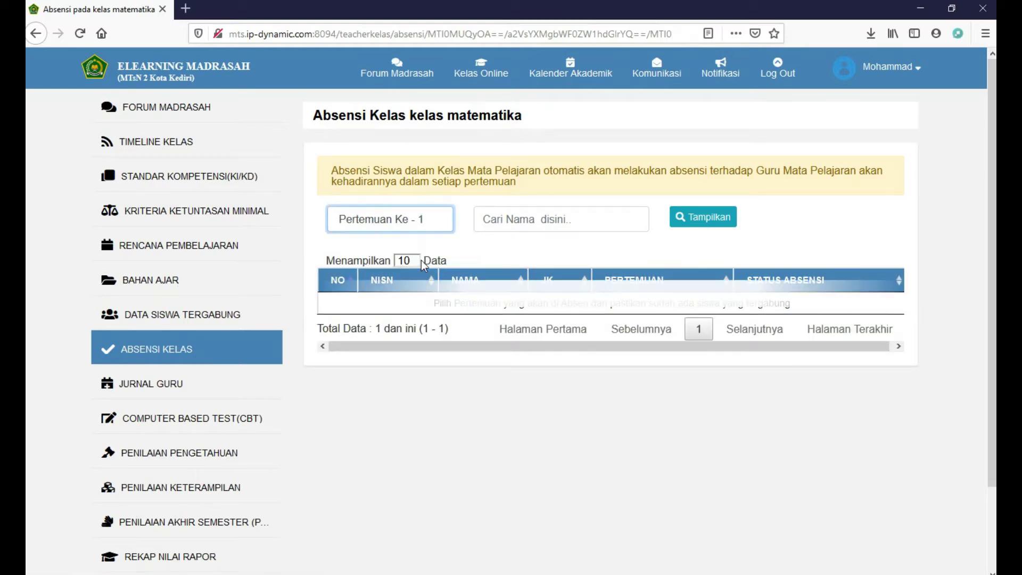
{"action": "left_click", "coordinate": [776, 311]}
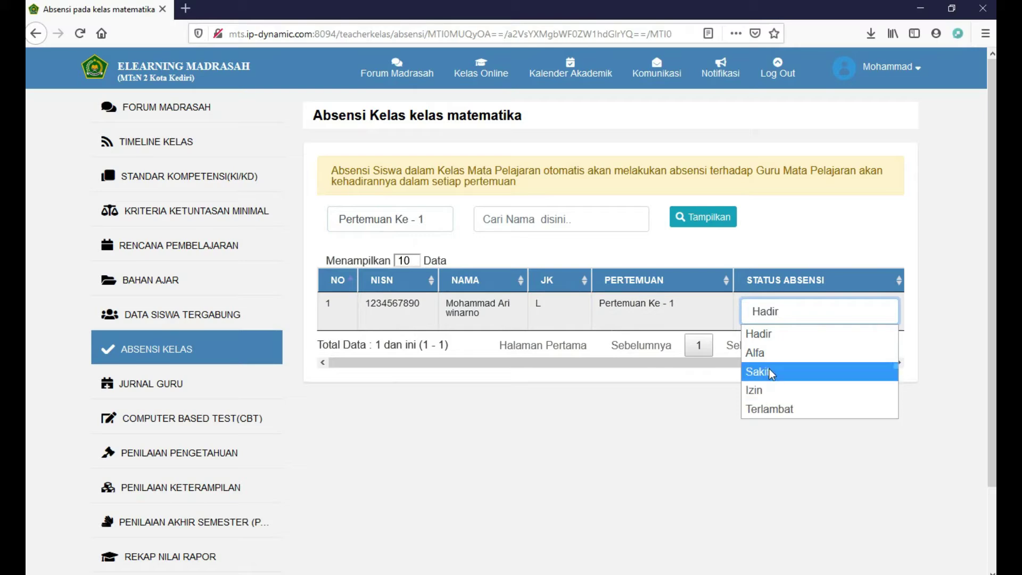
{"action": "left_click", "coordinate": [779, 246]}
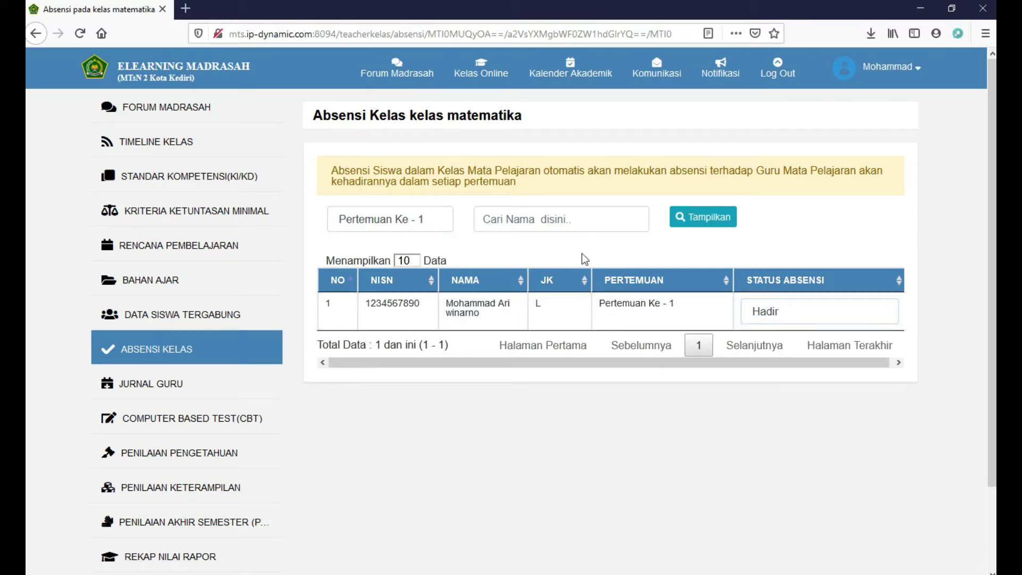
{"action": "left_click", "coordinate": [173, 388]}
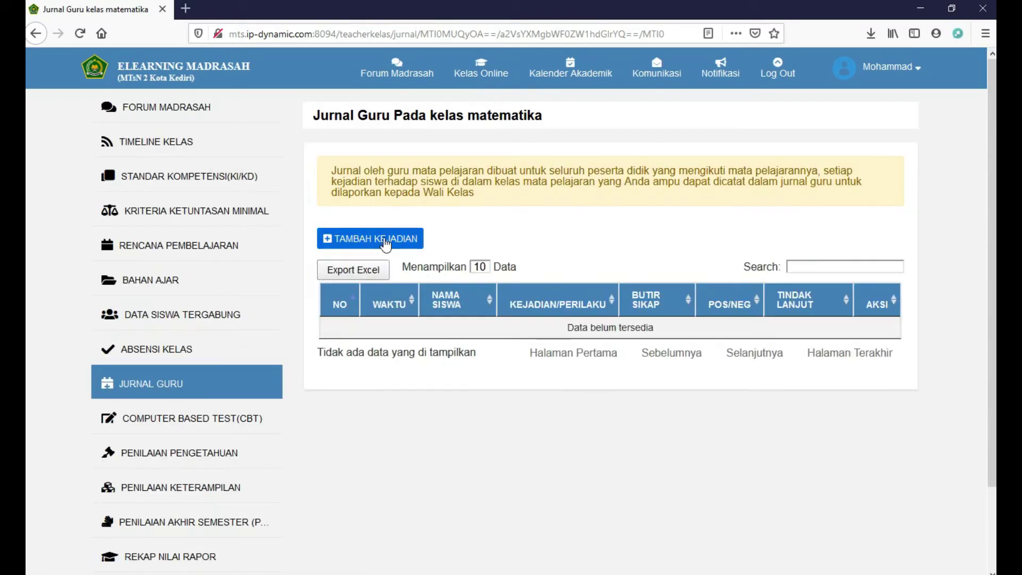
Record a new incident dated 2020-03-30 for a student: 'siswa tertidur saat belajar mengajar'
{"action": "left_click", "coordinate": [385, 241]}
{"action": "left_click", "coordinate": [460, 114]}
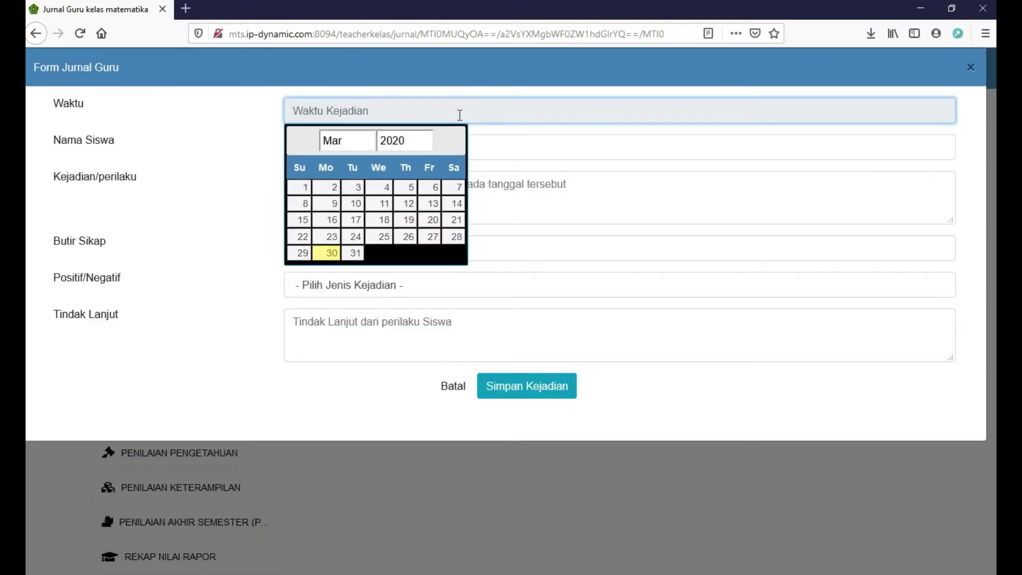
{"action": "left_click", "coordinate": [333, 253]}
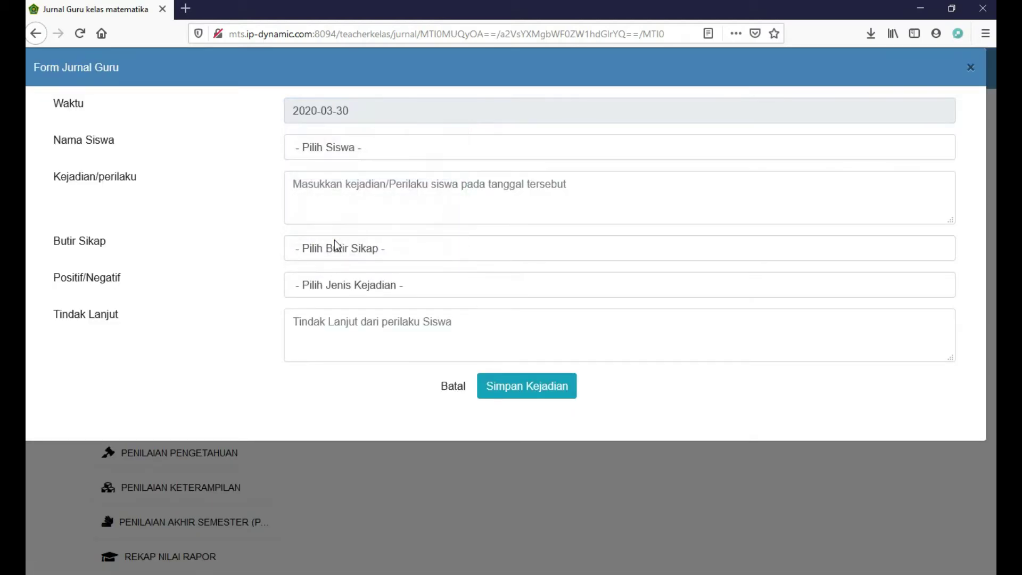
{"action": "left_click", "coordinate": [346, 152]}
{"action": "left_click", "coordinate": [343, 187]}
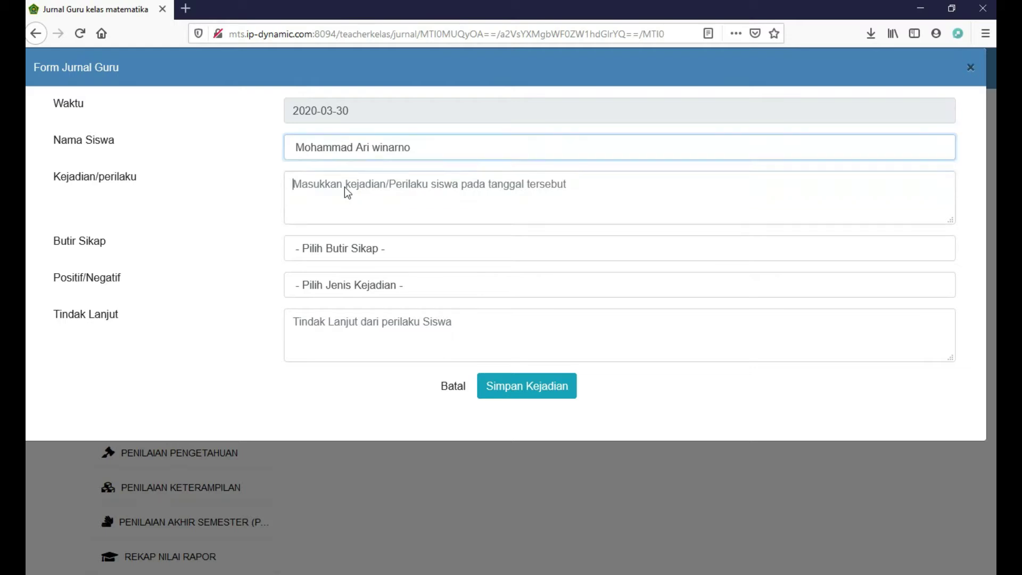
{"action": "left_click", "coordinate": [344, 187]}
{"action": "type", "text": "siswa terti"}
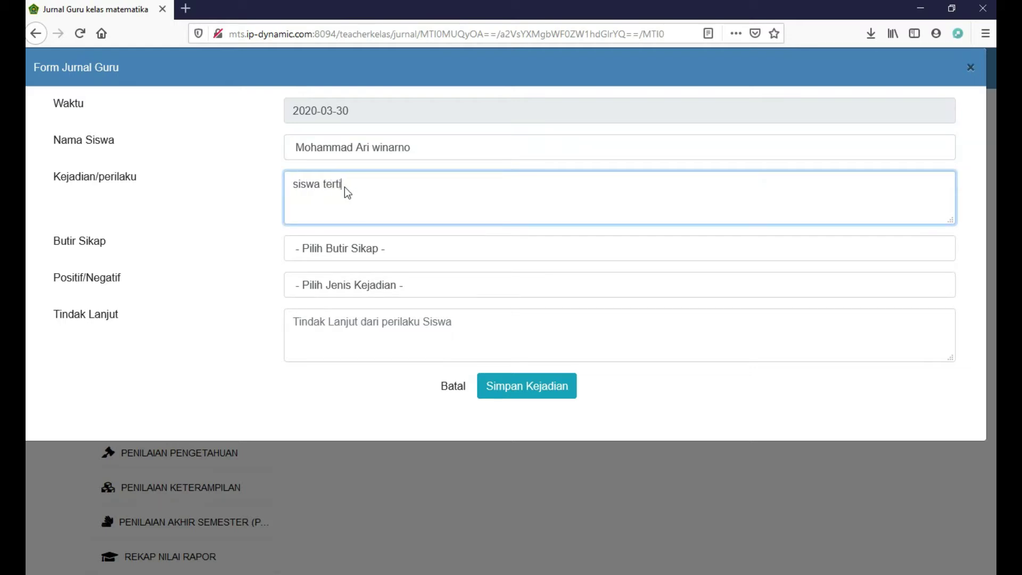
{"action": "type", "text": "dur saat belajar mengajar"}
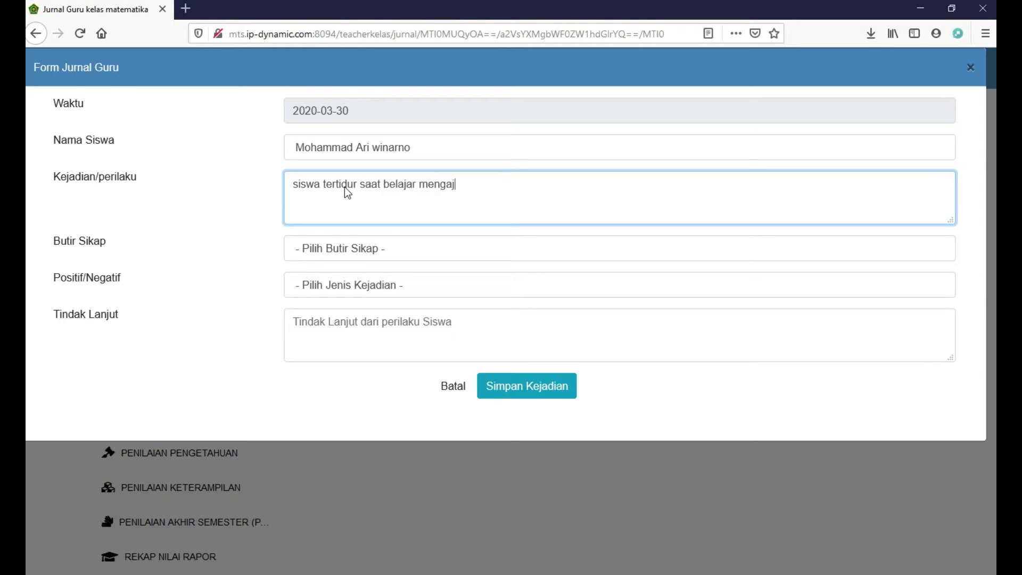
Classify it as Disiplin, Negatif (-), with follow-up 'bawakan bantal agar tidur lebih ny'
{"action": "left_click", "coordinate": [346, 249]}
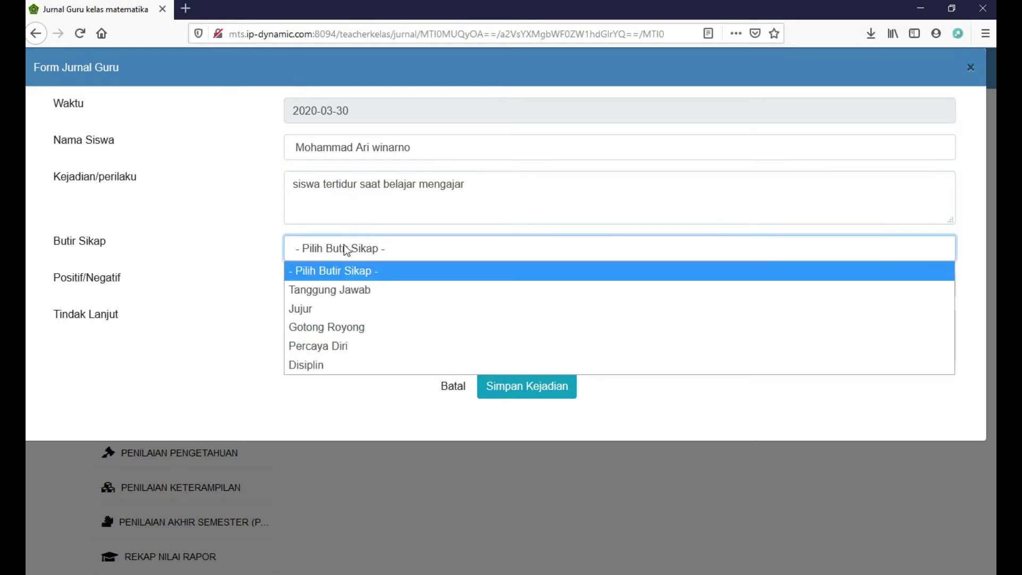
{"action": "left_click", "coordinate": [327, 366]}
{"action": "left_click", "coordinate": [340, 293]}
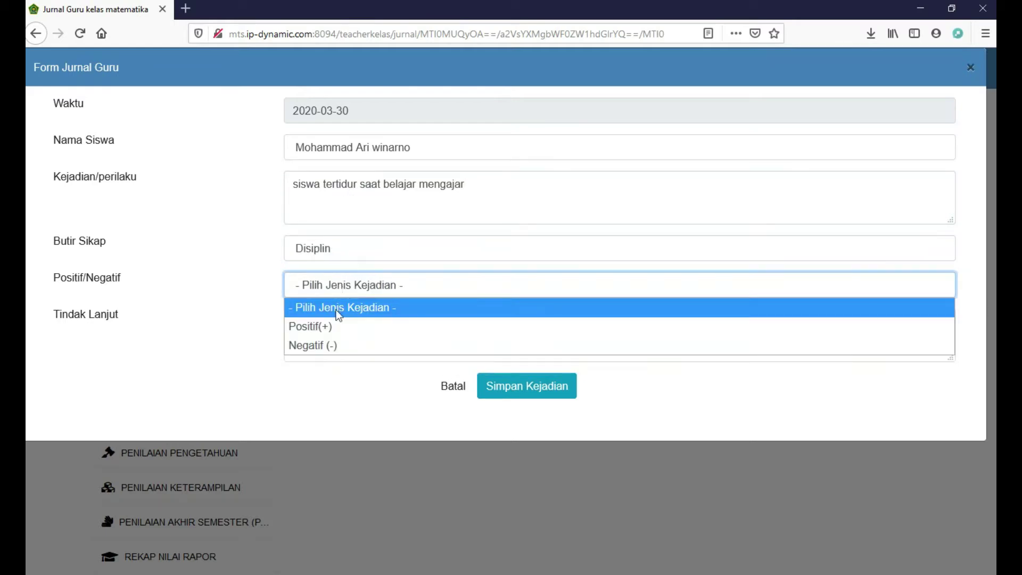
{"action": "left_click", "coordinate": [332, 342]}
{"action": "left_click", "coordinate": [335, 329]}
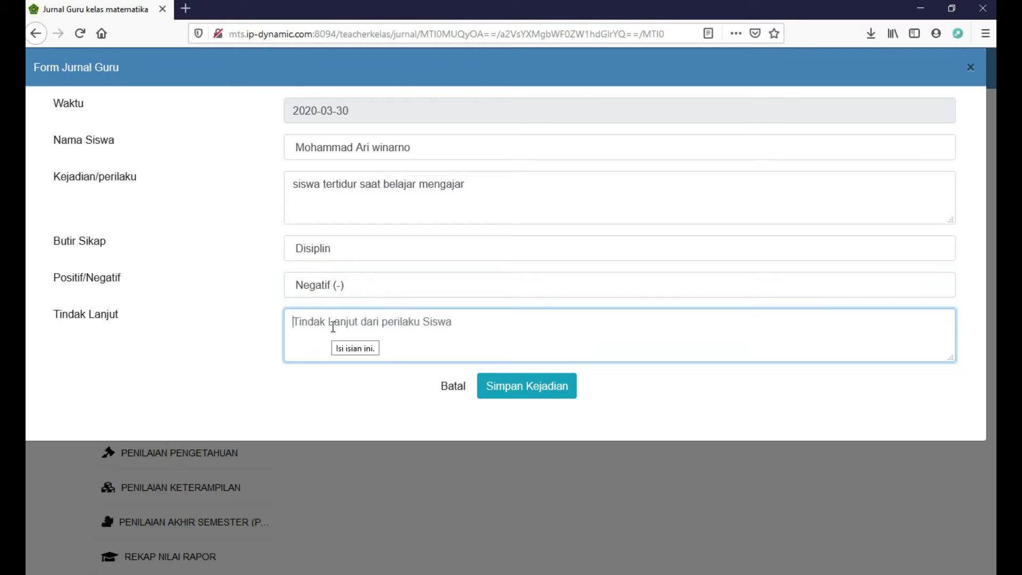
{"action": "type", "text": "bawakan "}
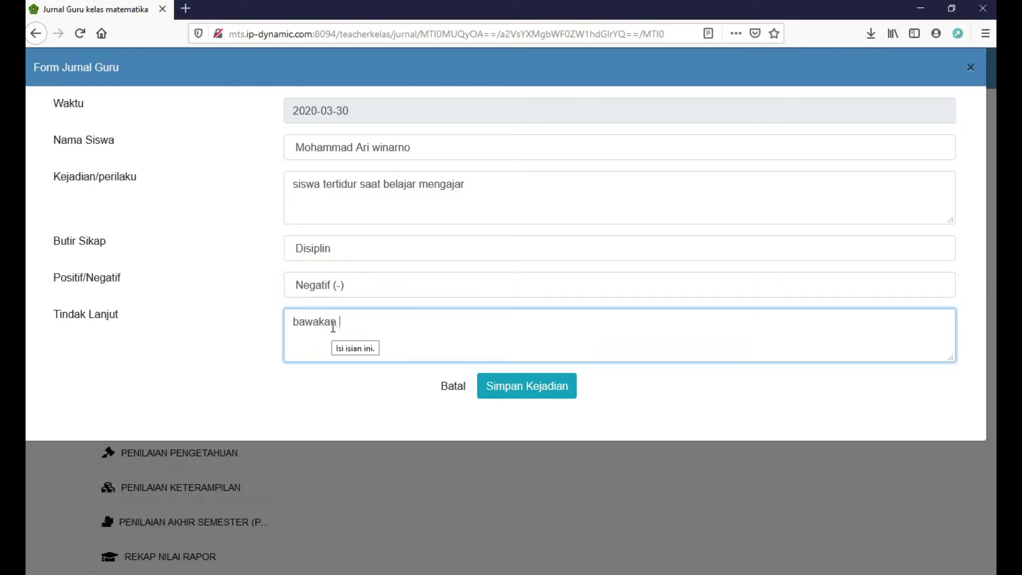
{"action": "type", "text": "bantal agar tidur lebih nyeyak"}
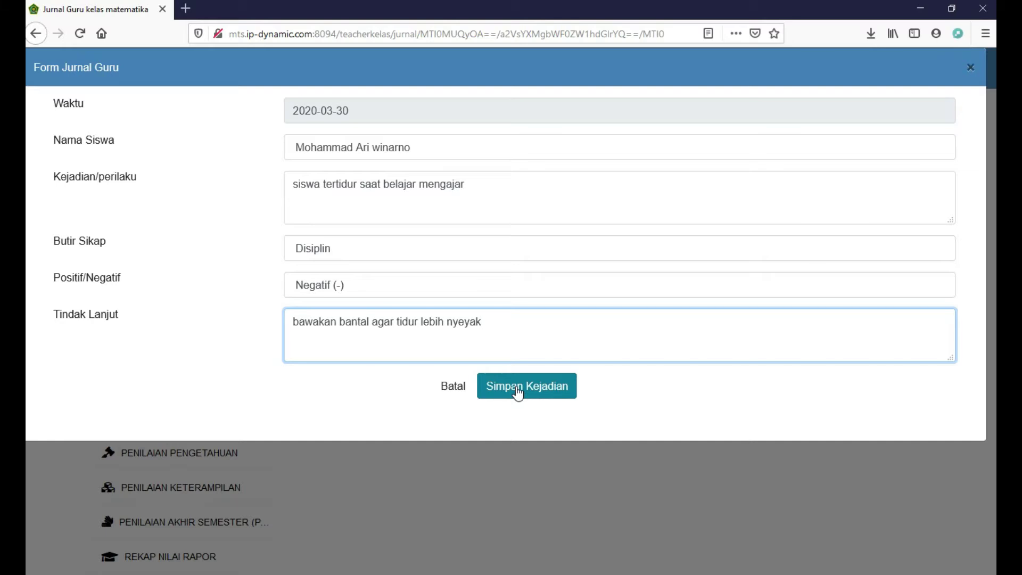
Save the journal entry and start a new CBT exam in the class
{"action": "left_click", "coordinate": [518, 392]}
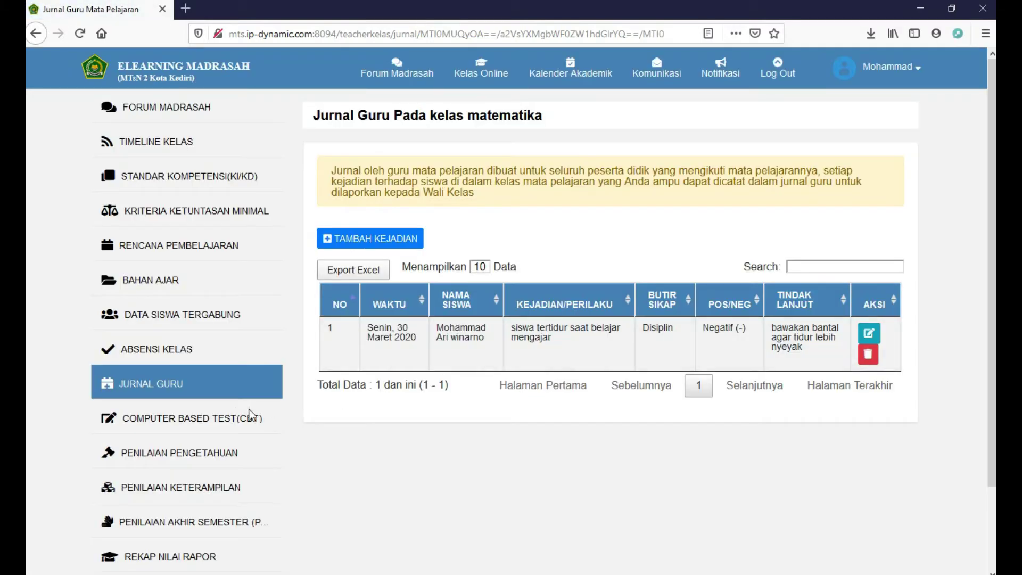
{"action": "left_click", "coordinate": [222, 421]}
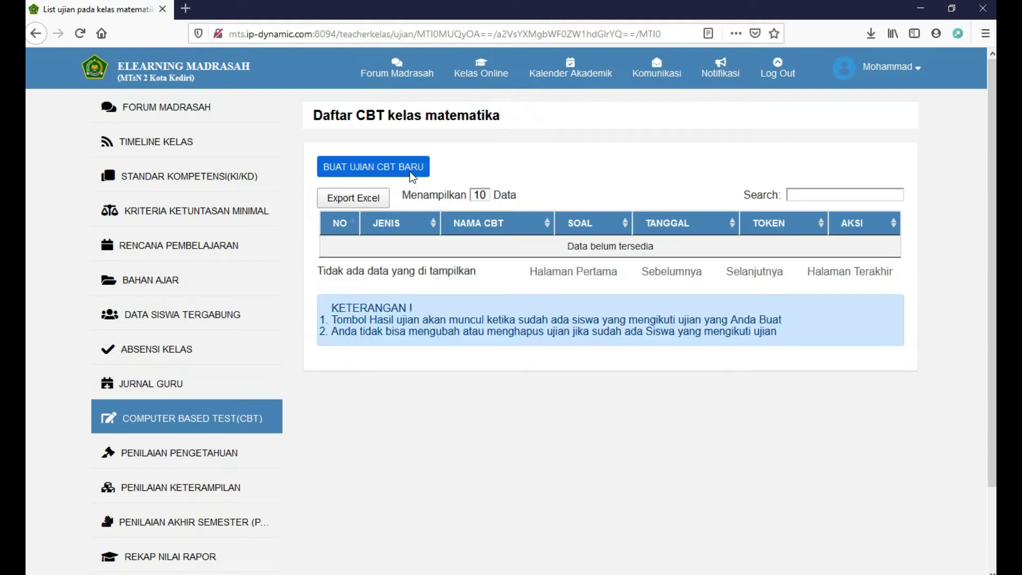
{"action": "left_click", "coordinate": [358, 168]}
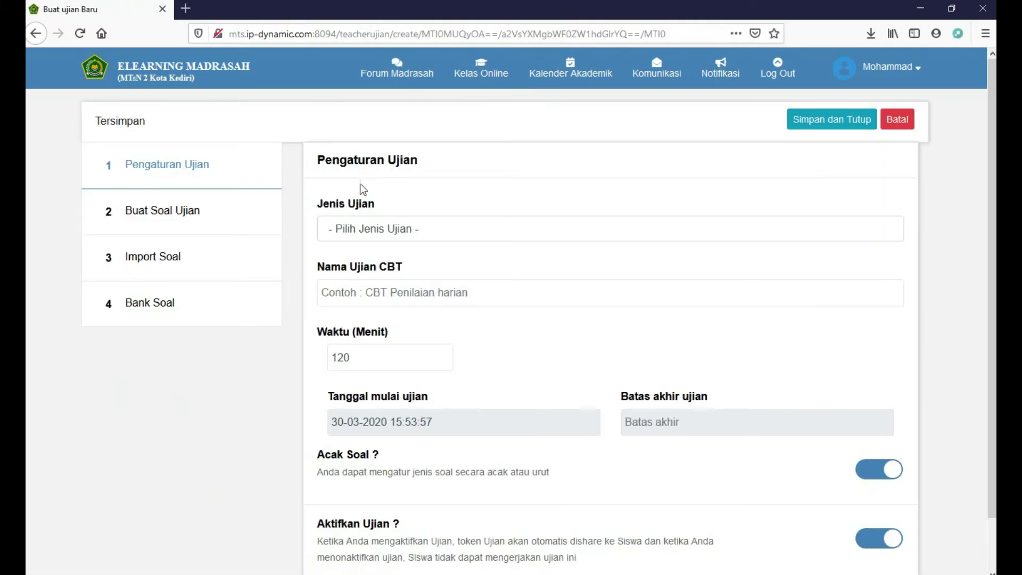
Set the exam type to Kuis and name it 'kuit matematika 1'
{"action": "left_click", "coordinate": [380, 229]}
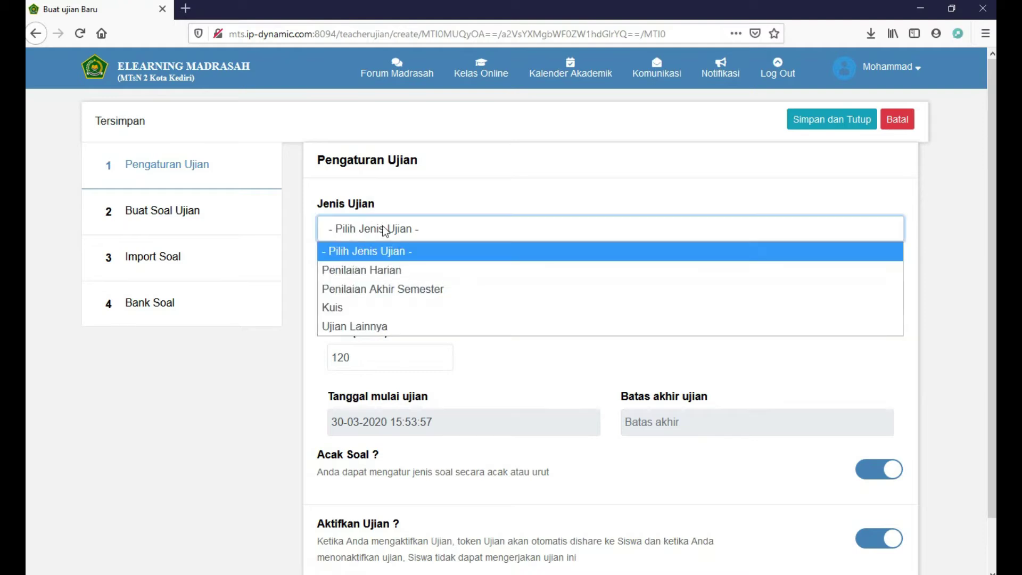
{"action": "left_click", "coordinate": [384, 307]}
{"action": "left_click", "coordinate": [398, 290]}
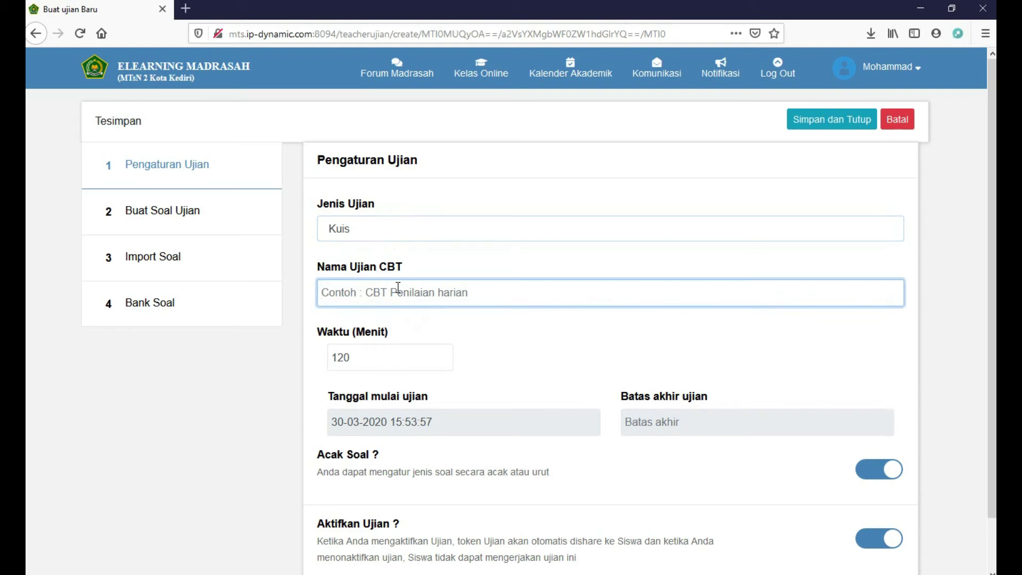
{"action": "type", "text": "kuit ma"}
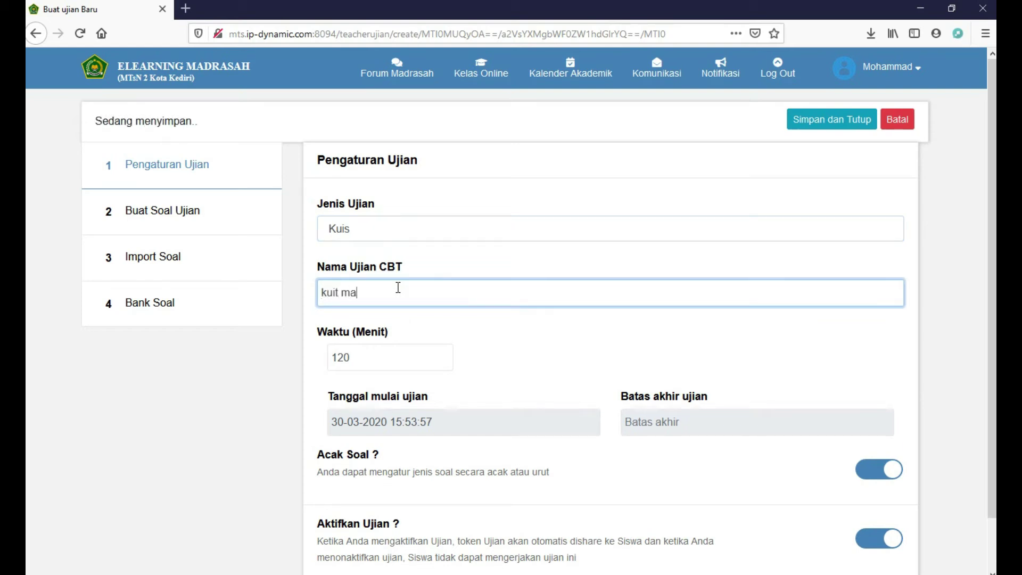
{"action": "type", "text": "tematika 1"}
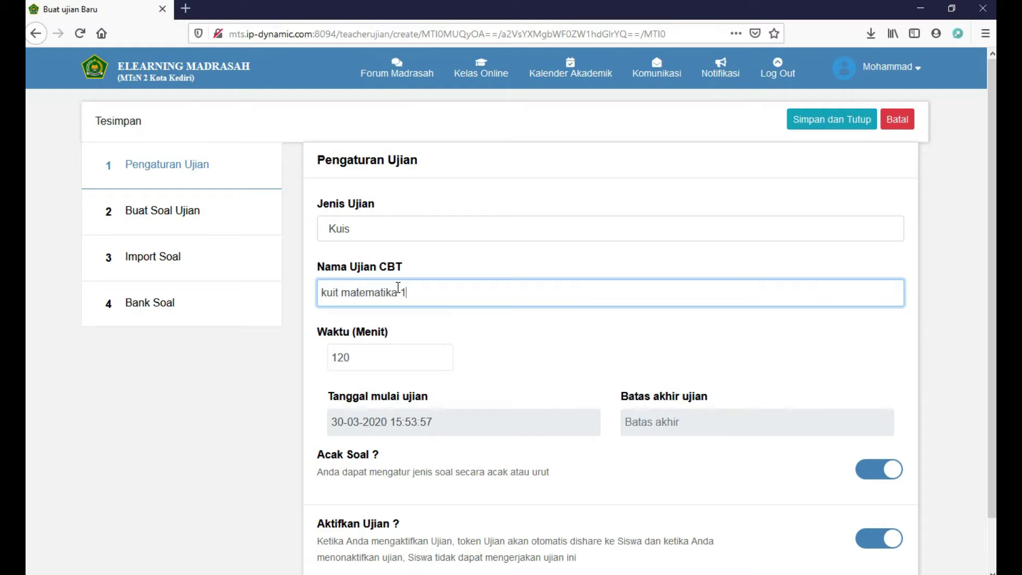
{"action": "left_click", "coordinate": [459, 425]}
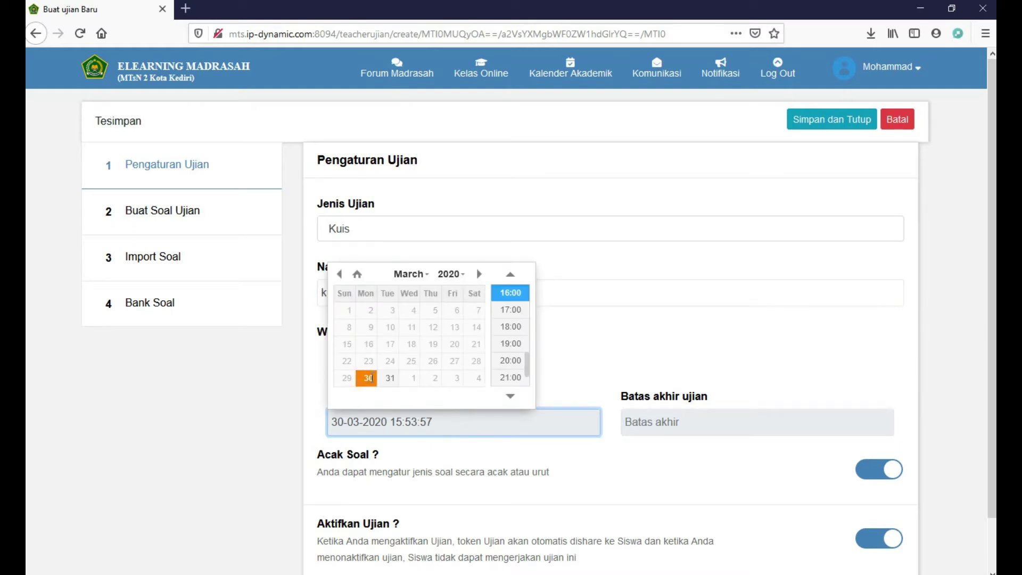
{"action": "left_click", "coordinate": [367, 378]}
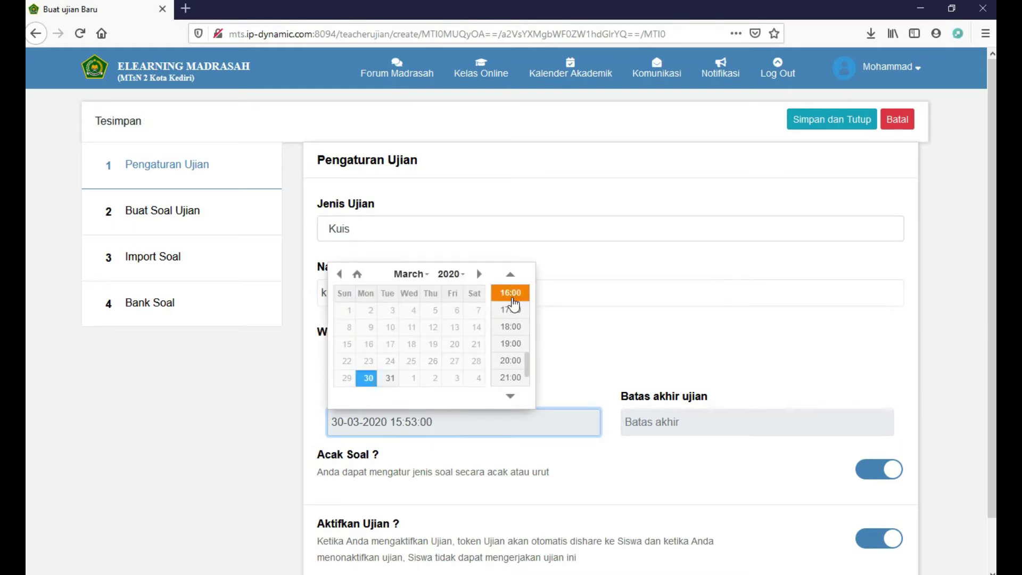
{"action": "left_click", "coordinate": [512, 275]}
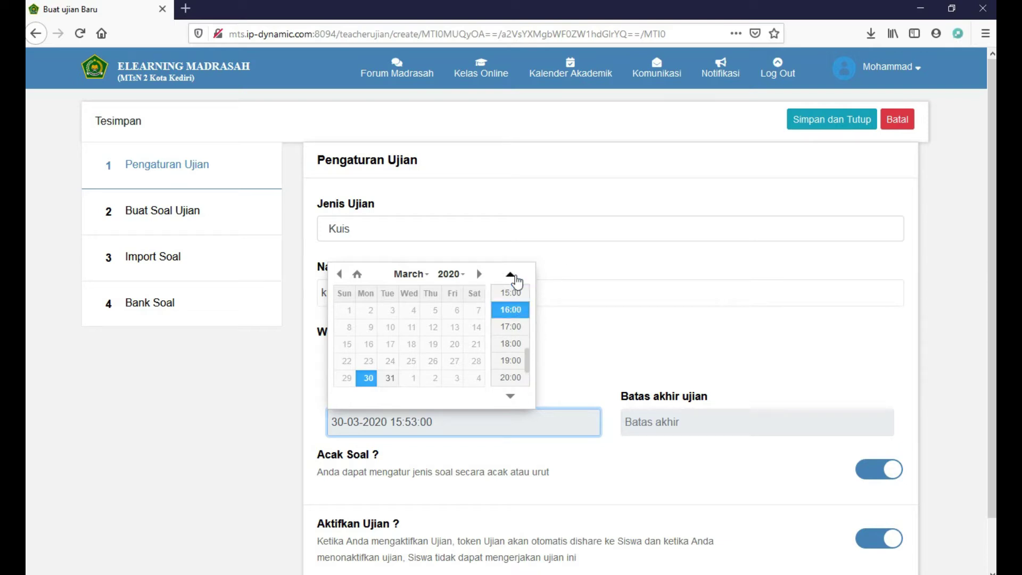
{"action": "left_click", "coordinate": [512, 275]}
{"action": "left_click", "coordinate": [512, 275]}
{"action": "left_click", "coordinate": [512, 293]}
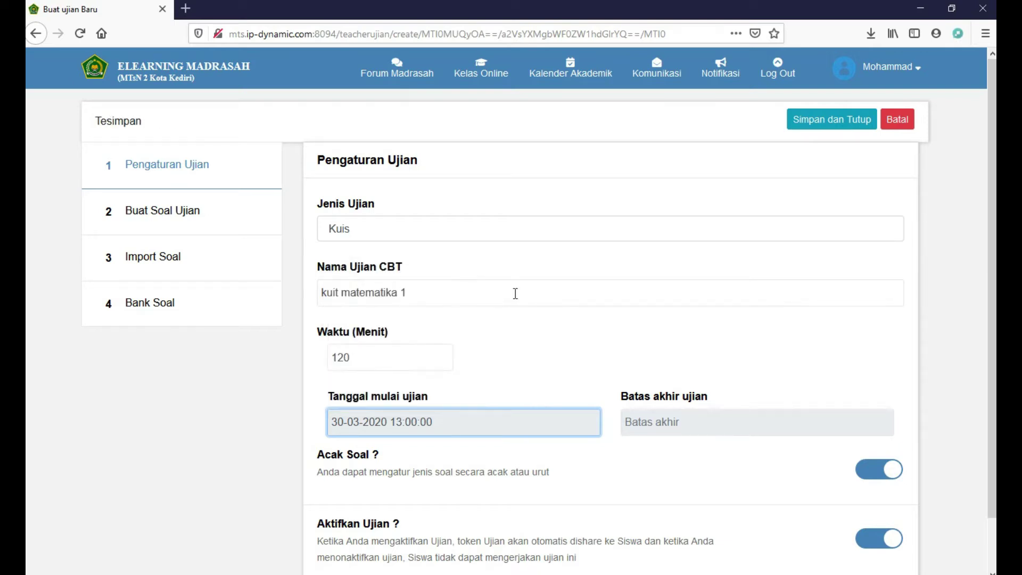
{"action": "left_click", "coordinate": [689, 418]}
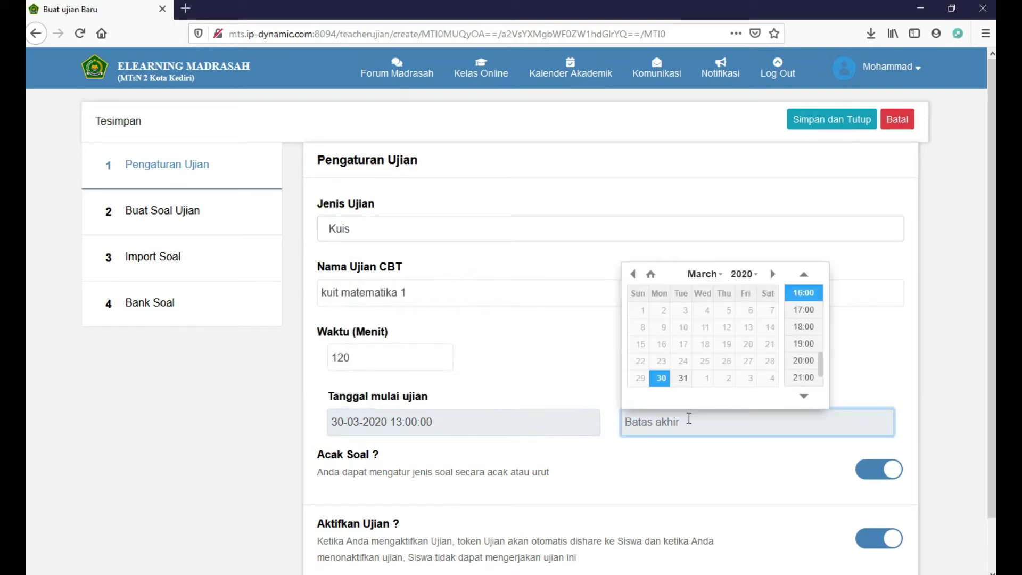
{"action": "left_click", "coordinate": [771, 378]}
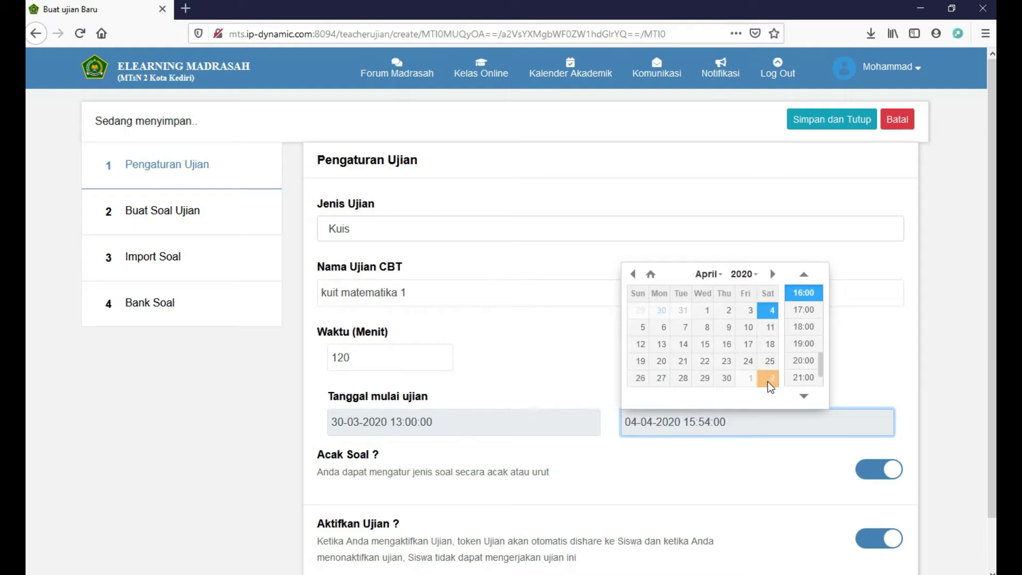
{"action": "left_click", "coordinate": [806, 379]}
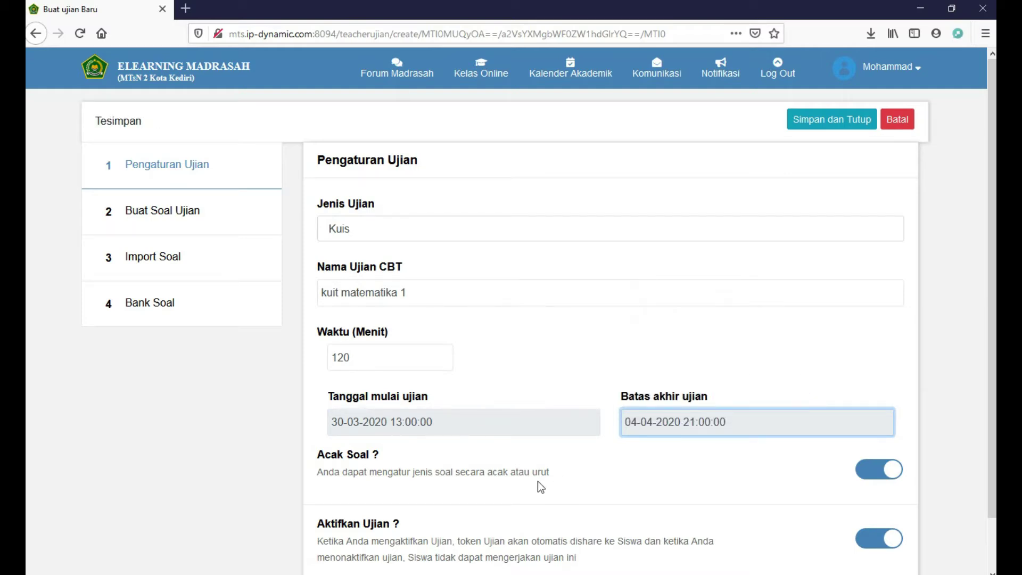
Keep question shuffling on and save and close the new CBT
{"action": "scroll", "coordinate": [541, 487], "scroll_direction": "down", "scroll_amount": 1}
{"action": "left_click", "coordinate": [872, 414]}
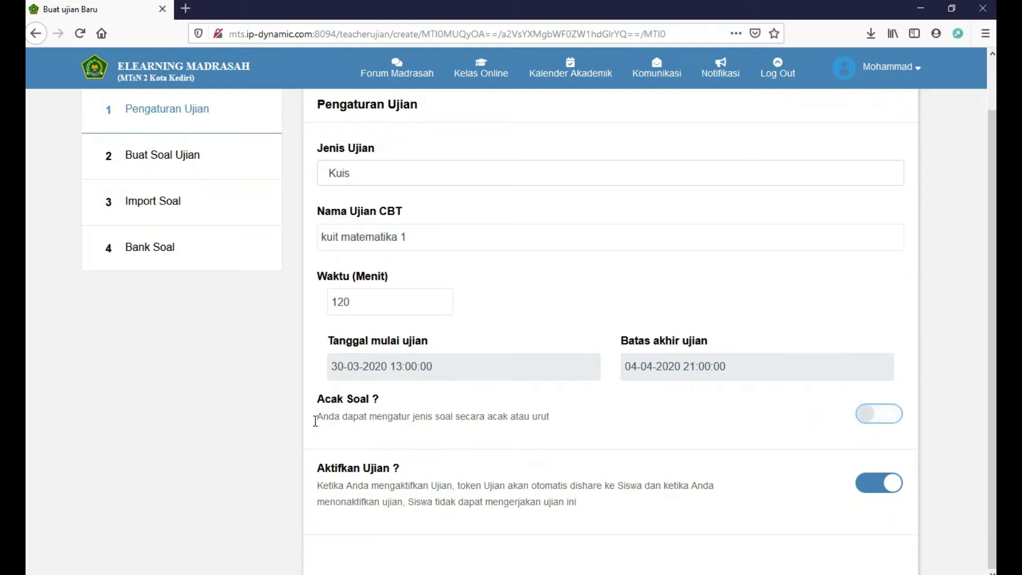
{"action": "left_click", "coordinate": [889, 418]}
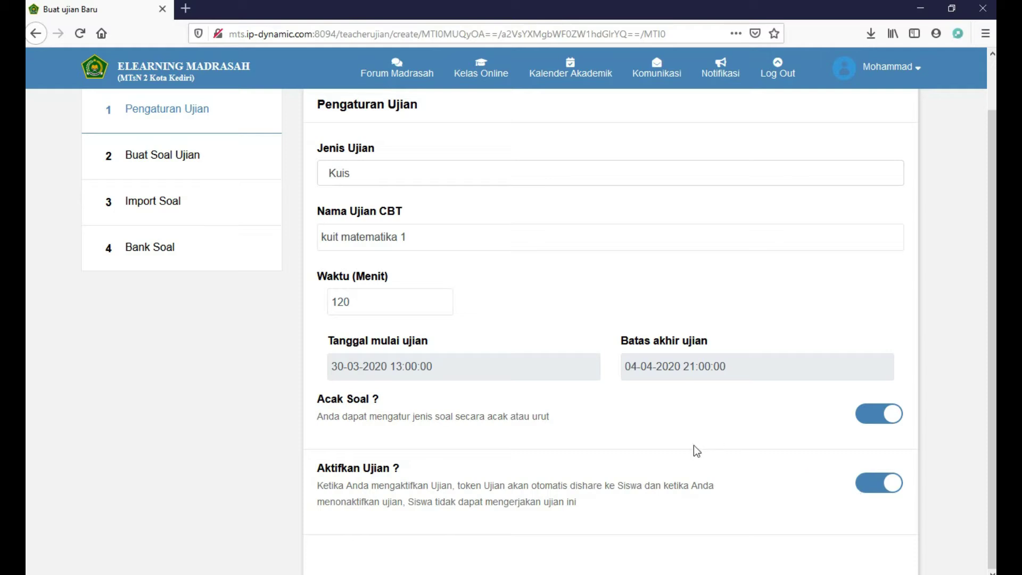
{"action": "scroll", "coordinate": [693, 445], "scroll_direction": "up", "scroll_amount": 2}
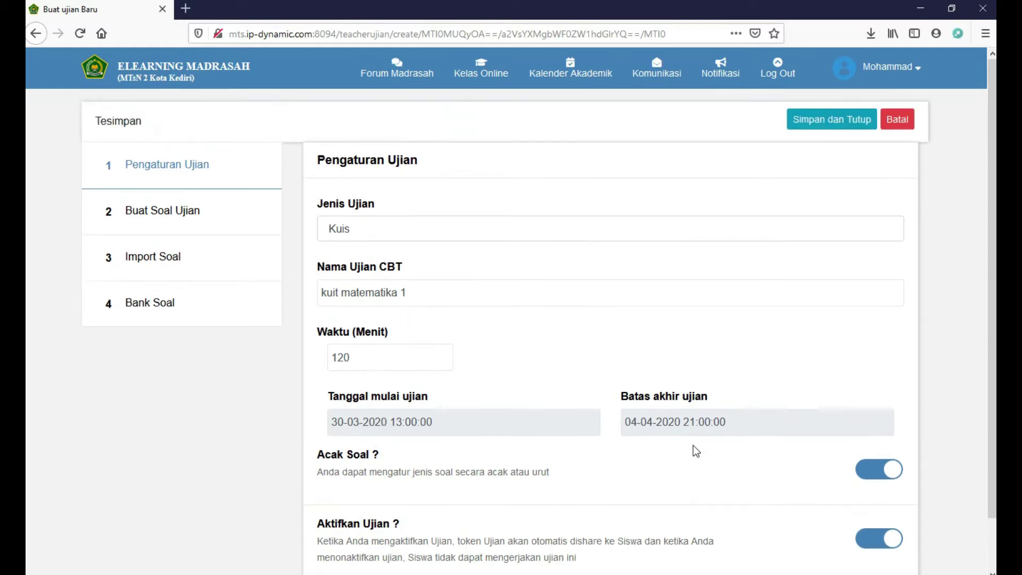
{"action": "left_click", "coordinate": [830, 131]}
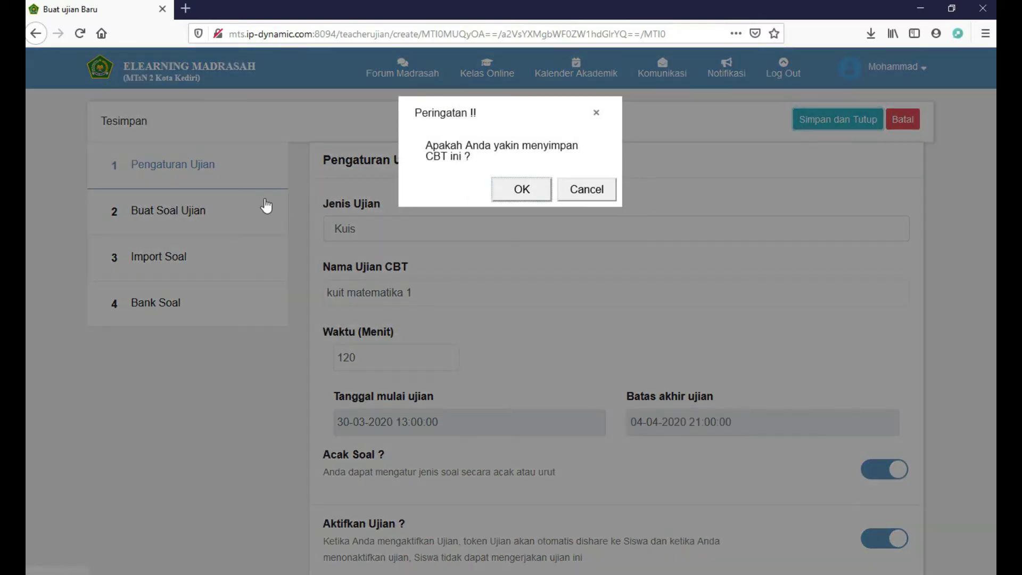
Confirm the CBT save and open kuit matematika 1's question editor
{"action": "left_click", "coordinate": [515, 199]}
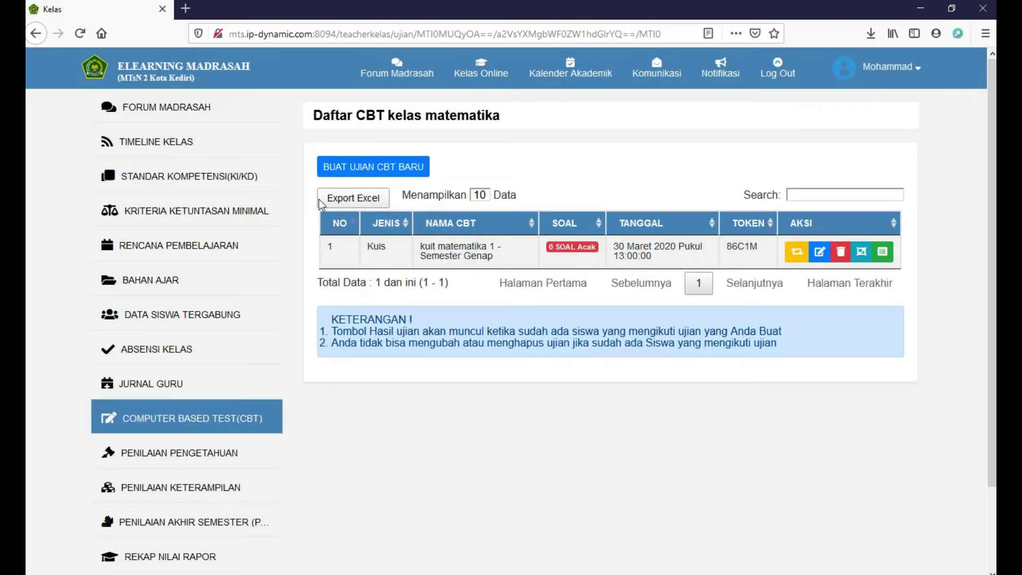
{"action": "left_click", "coordinate": [820, 252]}
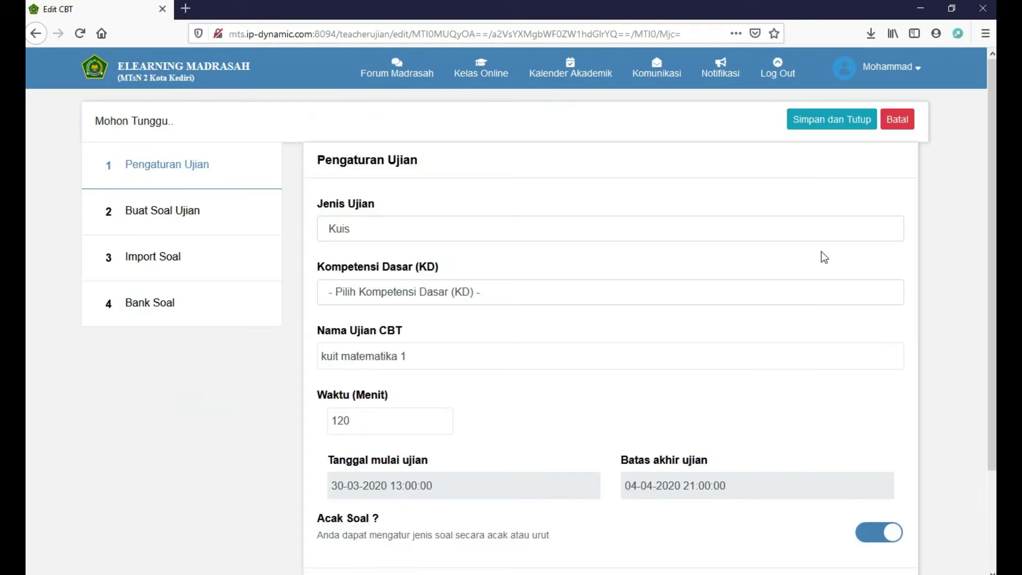
{"action": "left_click", "coordinate": [155, 222]}
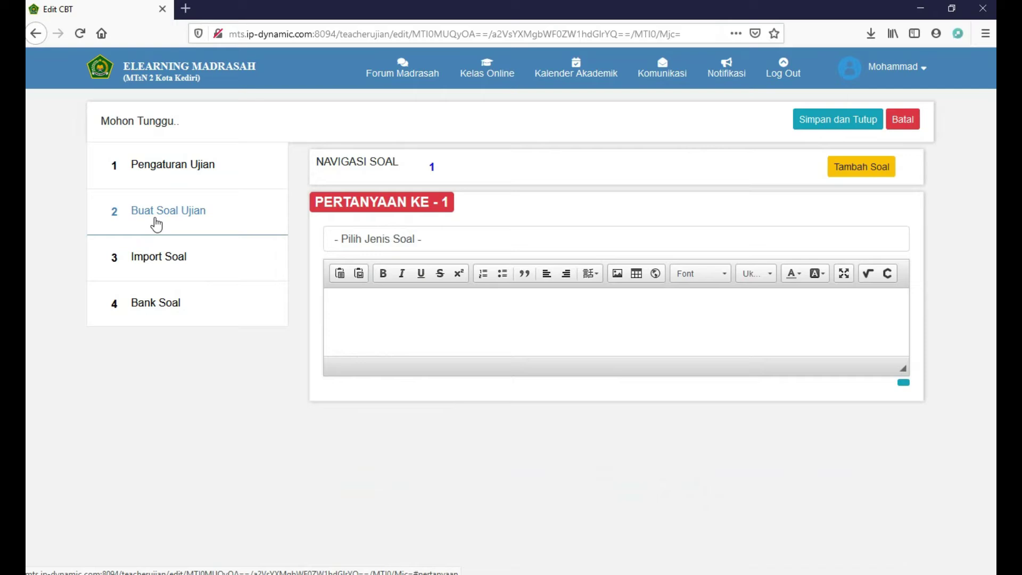
Make question 1 True/False 'apakah anda ganteng?' with BENAR correct and weight 10, then add another question
{"action": "left_click", "coordinate": [391, 239]}
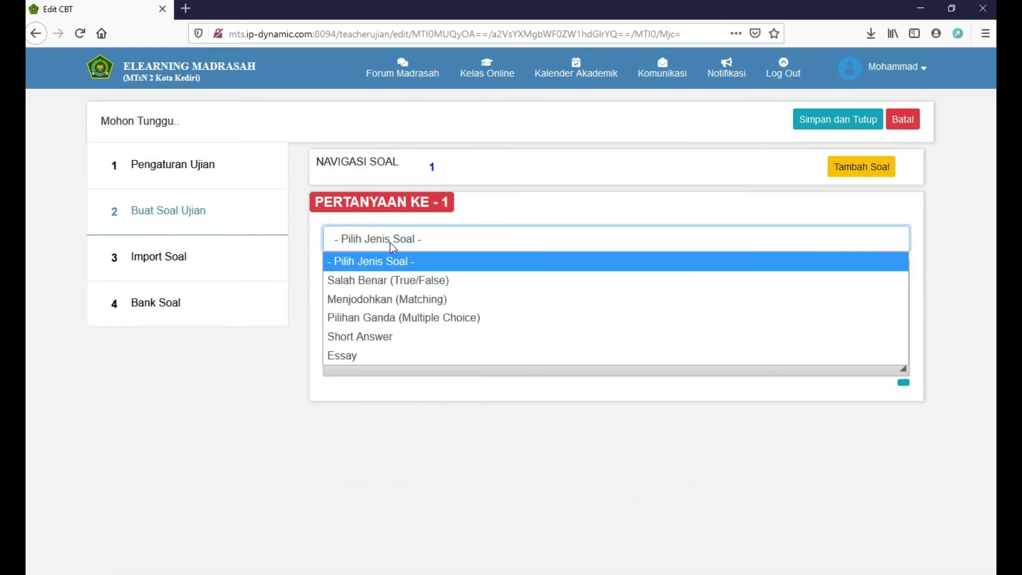
{"action": "left_click", "coordinate": [391, 283]}
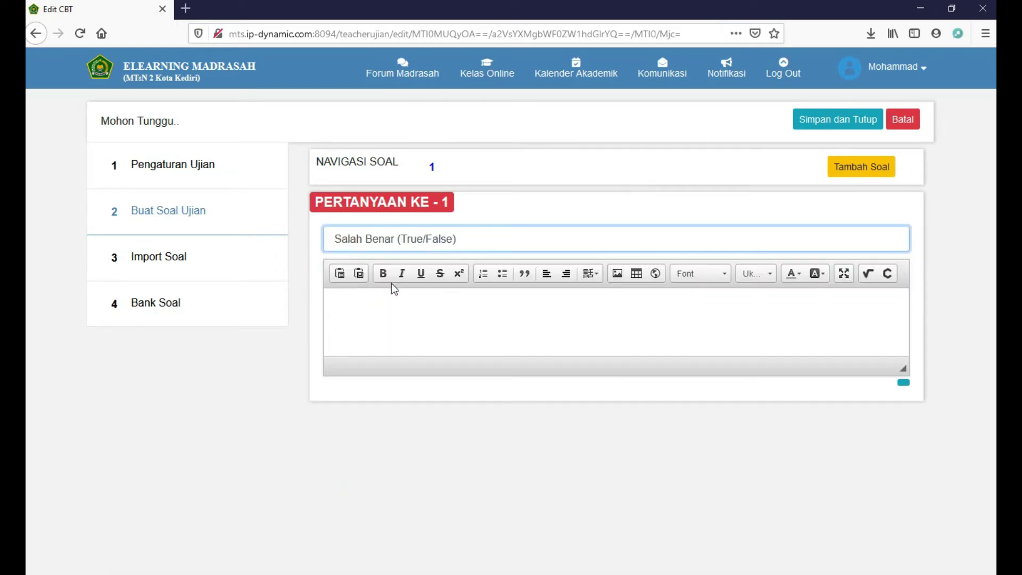
{"action": "left_click", "coordinate": [444, 437]}
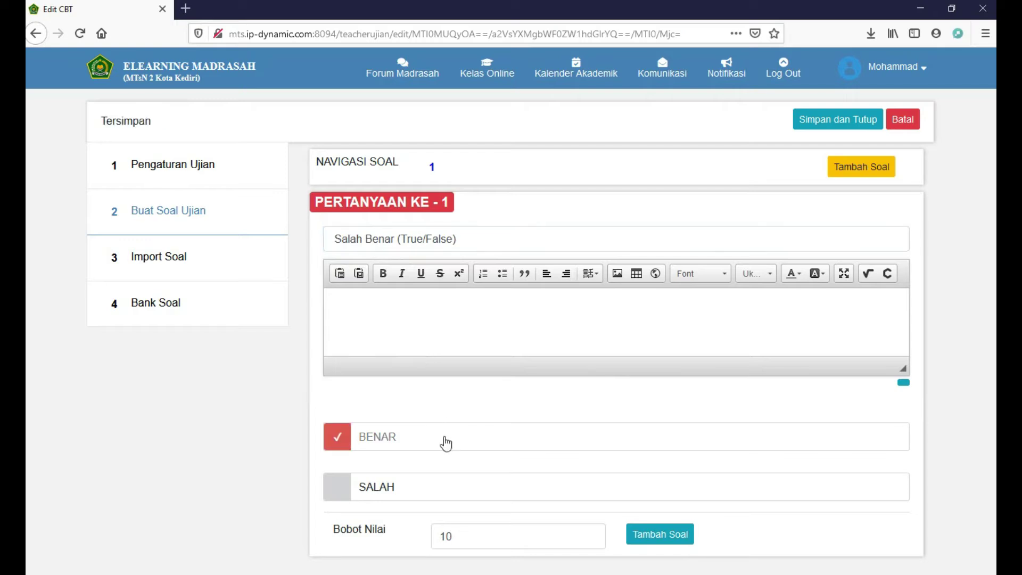
{"action": "left_click", "coordinate": [454, 301]}
{"action": "type", "text": "apakah "}
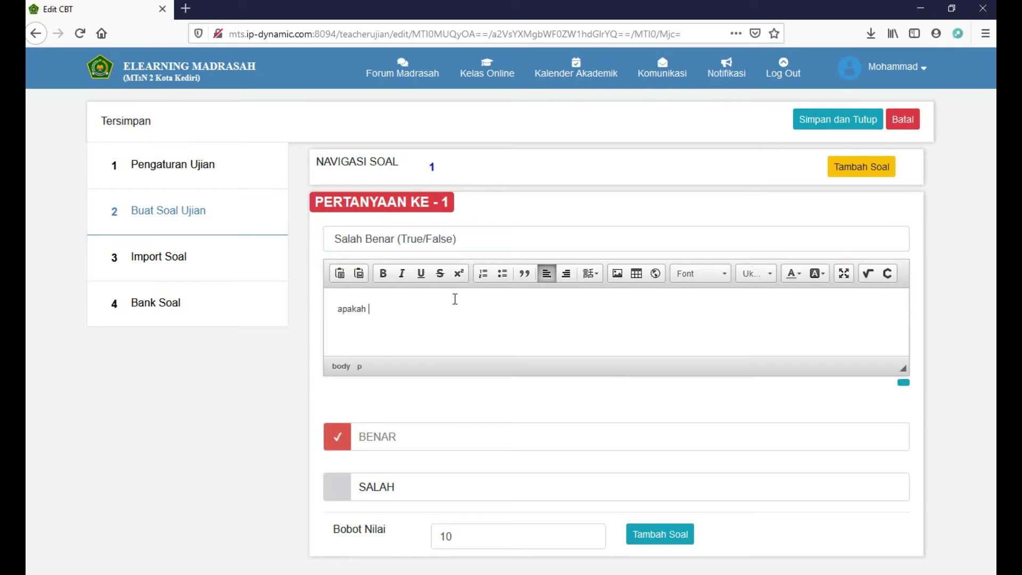
{"action": "type", "text": "anda ganteng?"}
{"action": "left_click", "coordinate": [458, 538]}
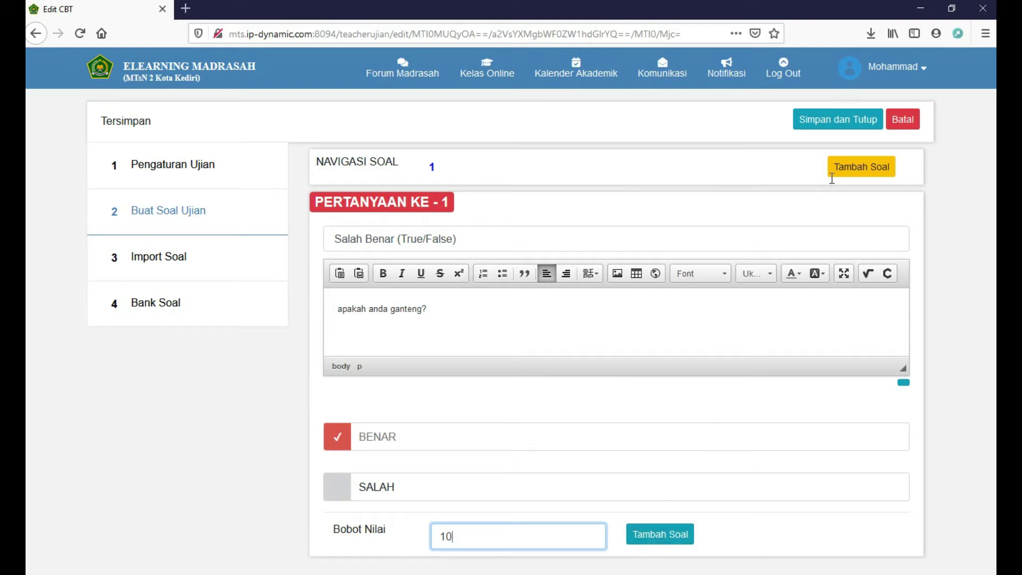
{"action": "left_click", "coordinate": [654, 533]}
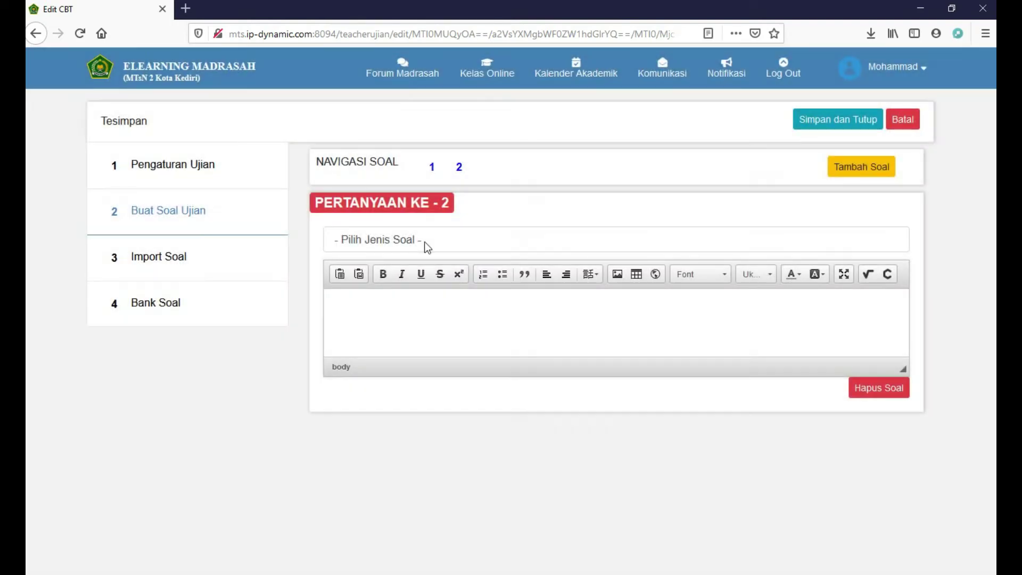
Make question 2 multiple choice asking 'barapakah 1+1 .....????'
{"action": "left_click", "coordinate": [424, 242]}
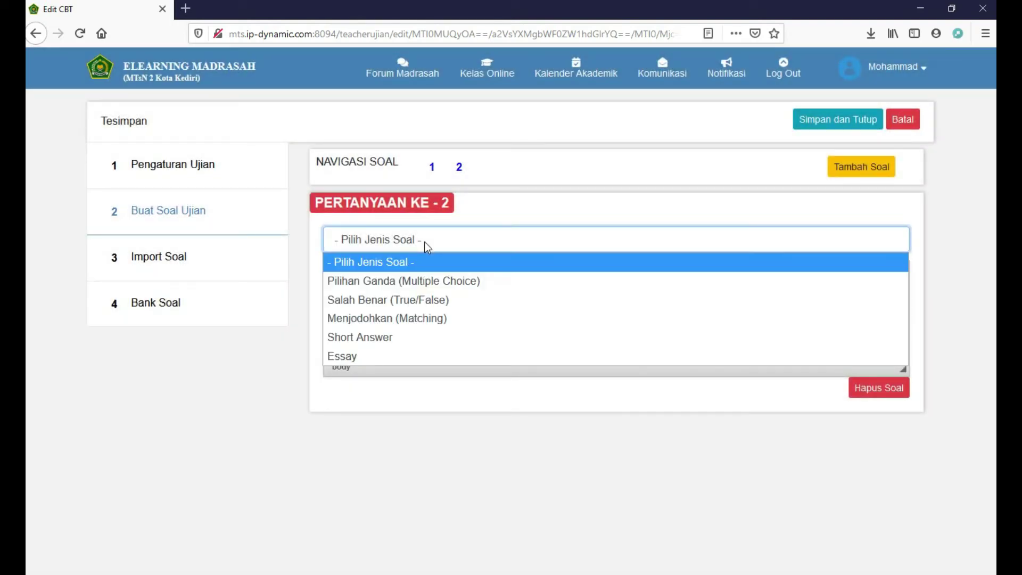
{"action": "left_click", "coordinate": [416, 282]}
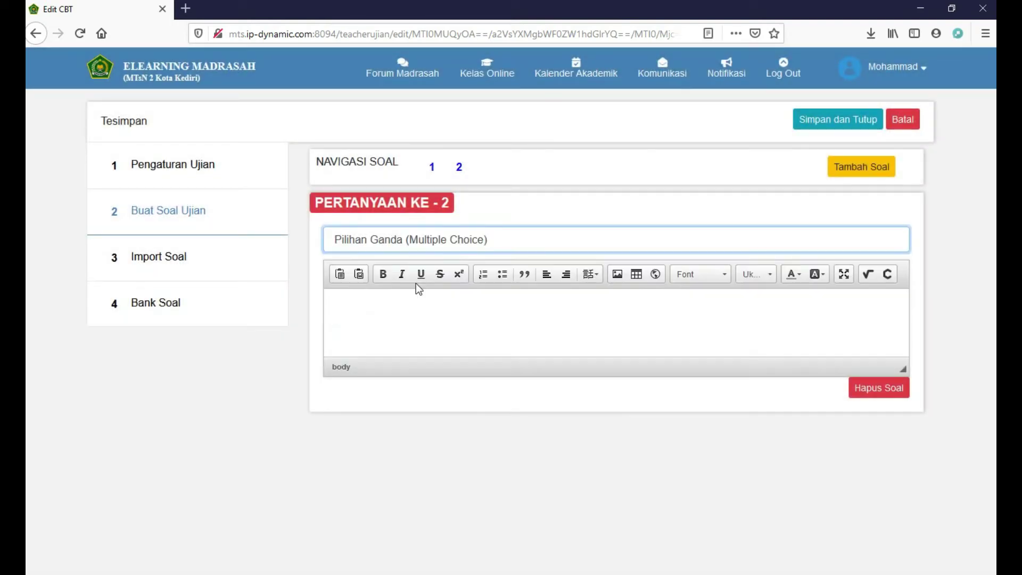
{"action": "type", "text": "barapakah"}
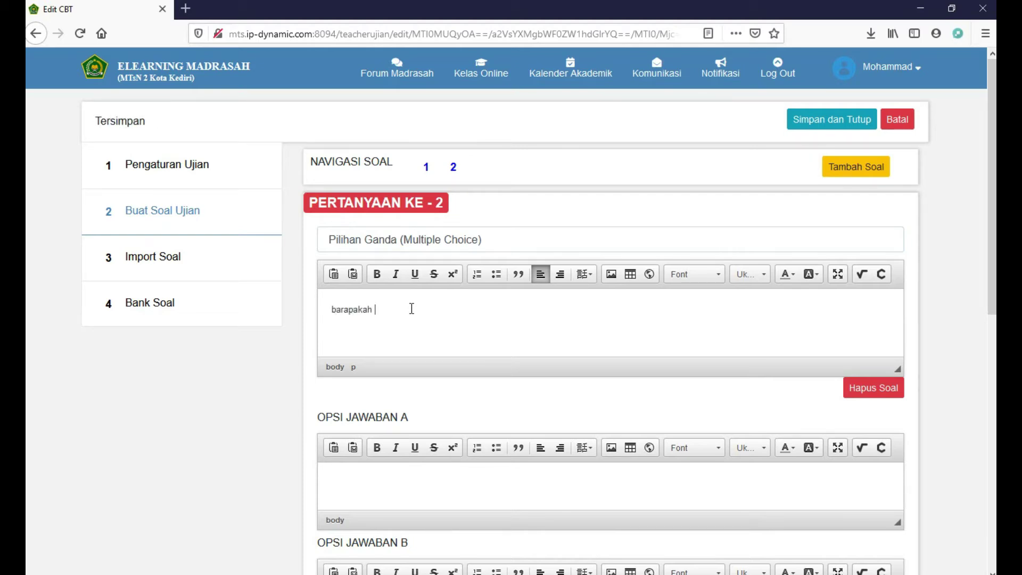
{"action": "type", "text": " 1+1 .....????"}
Fill answer options A–E with 4, 6, 1, 2 and 6
{"action": "scroll", "coordinate": [420, 335], "scroll_direction": "down", "scroll_amount": 2}
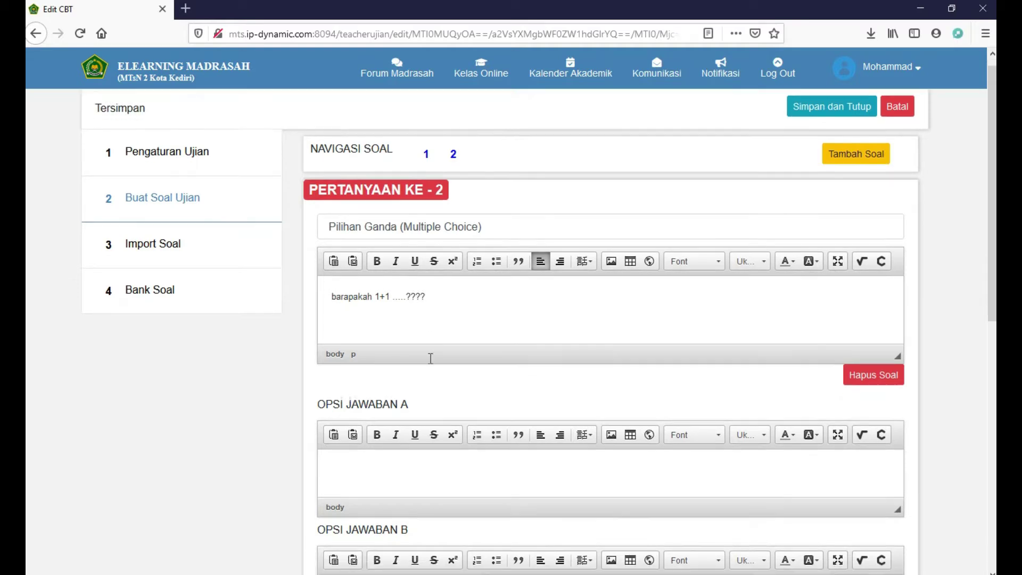
{"action": "left_click", "coordinate": [403, 409]}
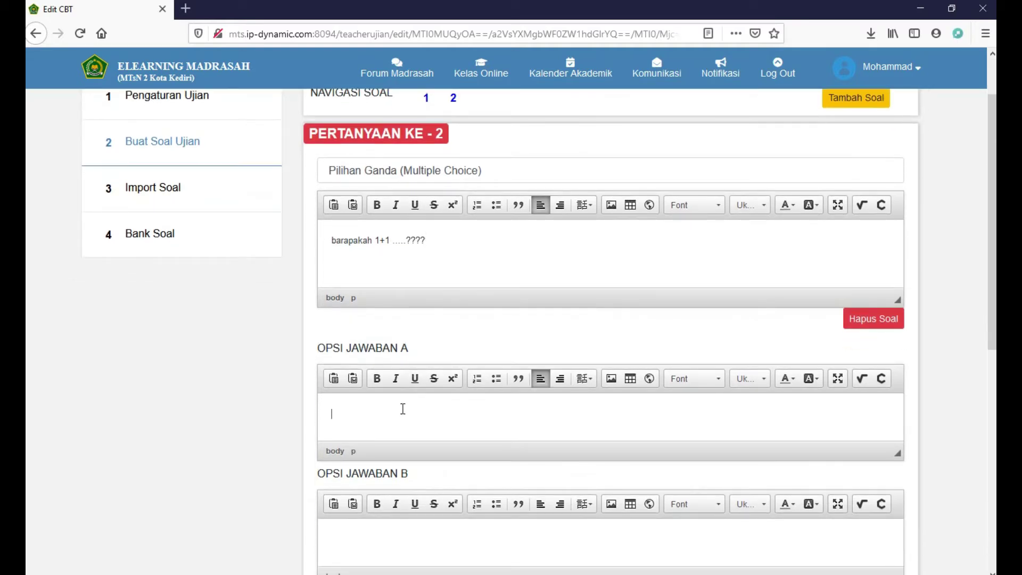
{"action": "type", "text": "4"}
{"action": "scroll", "coordinate": [396, 455], "scroll_direction": "down", "scroll_amount": 3}
{"action": "left_click", "coordinate": [410, 406]}
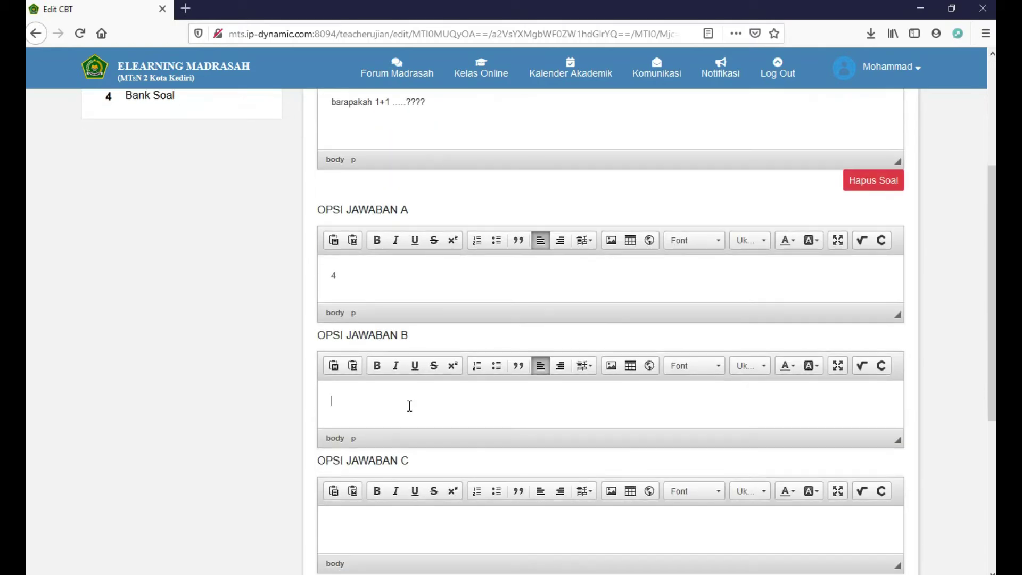
{"action": "type", "text": "6"}
{"action": "scroll", "coordinate": [408, 407], "scroll_direction": "down", "scroll_amount": 3}
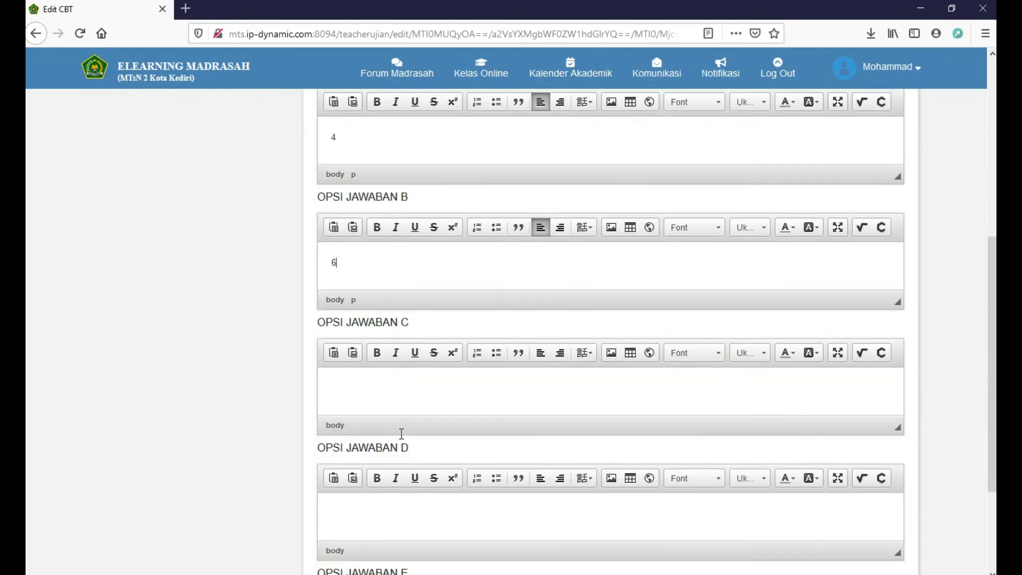
{"action": "left_click", "coordinate": [417, 391]}
{"action": "type", "text": "1"}
{"action": "scroll", "coordinate": [415, 391], "scroll_direction": "down", "scroll_amount": 3}
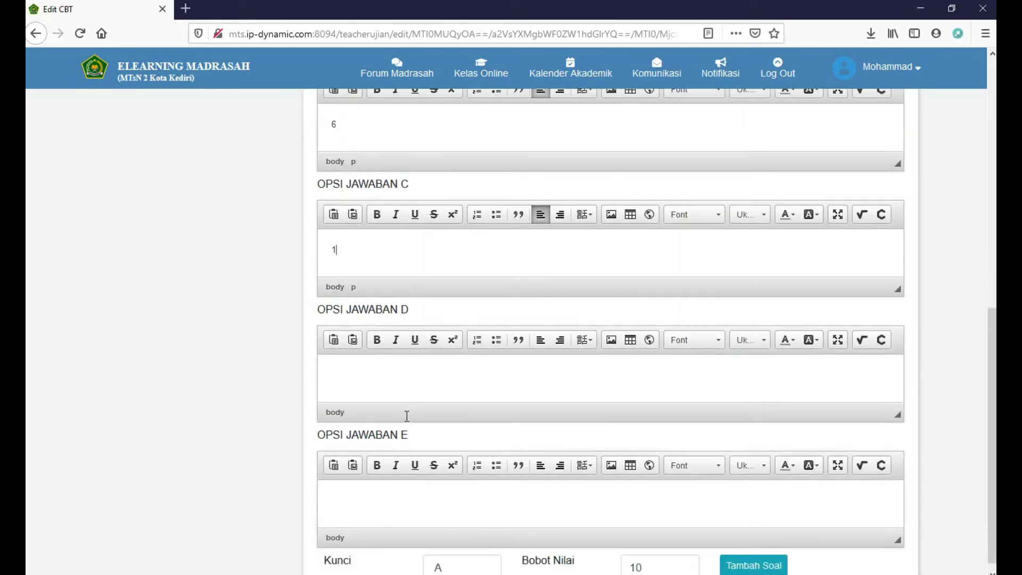
{"action": "left_click", "coordinate": [420, 384]}
{"action": "type", "text": "2"}
{"action": "scroll", "coordinate": [420, 384], "scroll_direction": "down", "scroll_amount": 1}
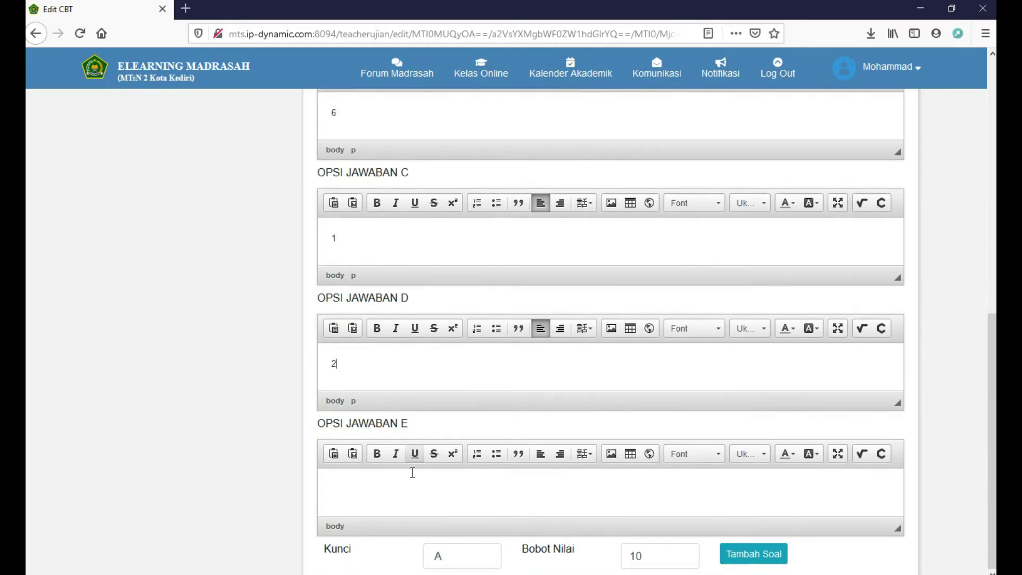
{"action": "left_click", "coordinate": [413, 498]}
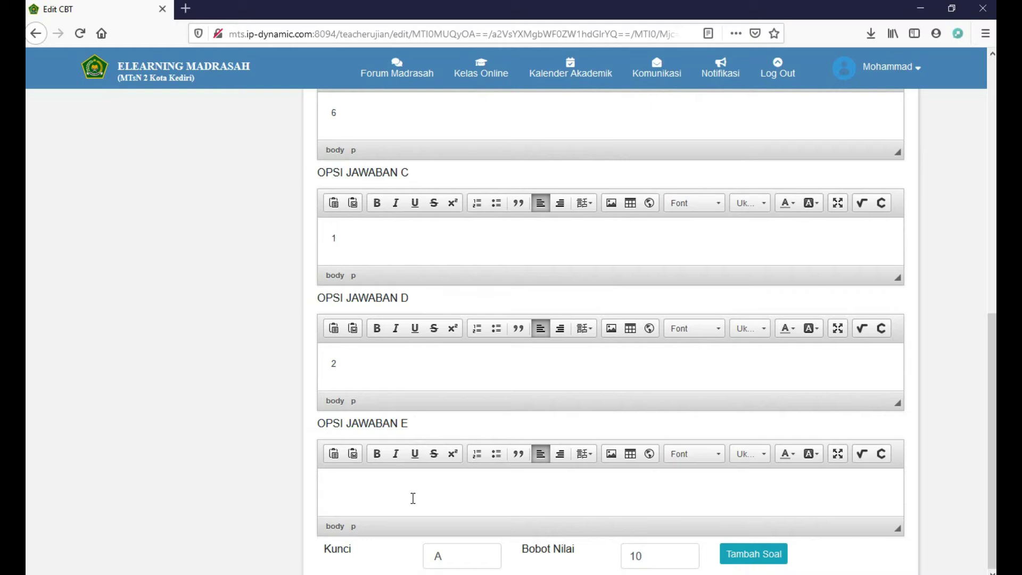
{"action": "type", "text": "6"}
Set the answer key to D, save question 2, and add question 3
{"action": "left_click", "coordinate": [472, 566]}
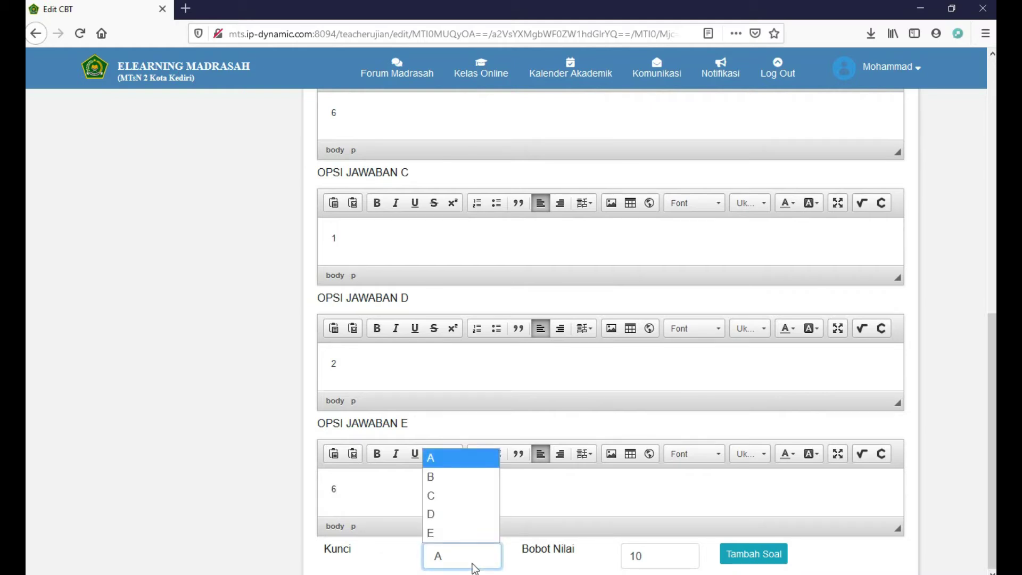
{"action": "left_click", "coordinate": [471, 512]}
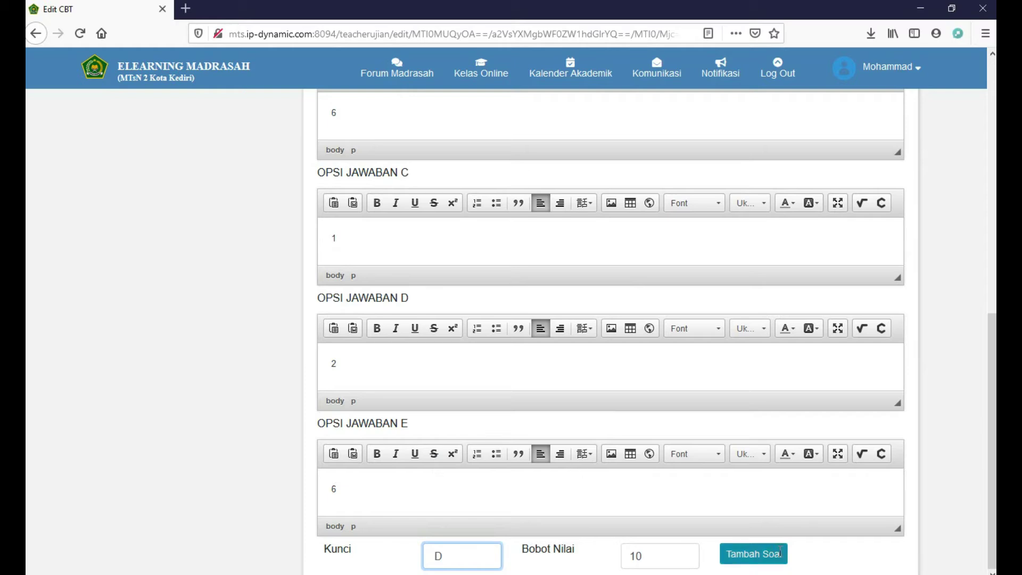
{"action": "left_click", "coordinate": [770, 556]}
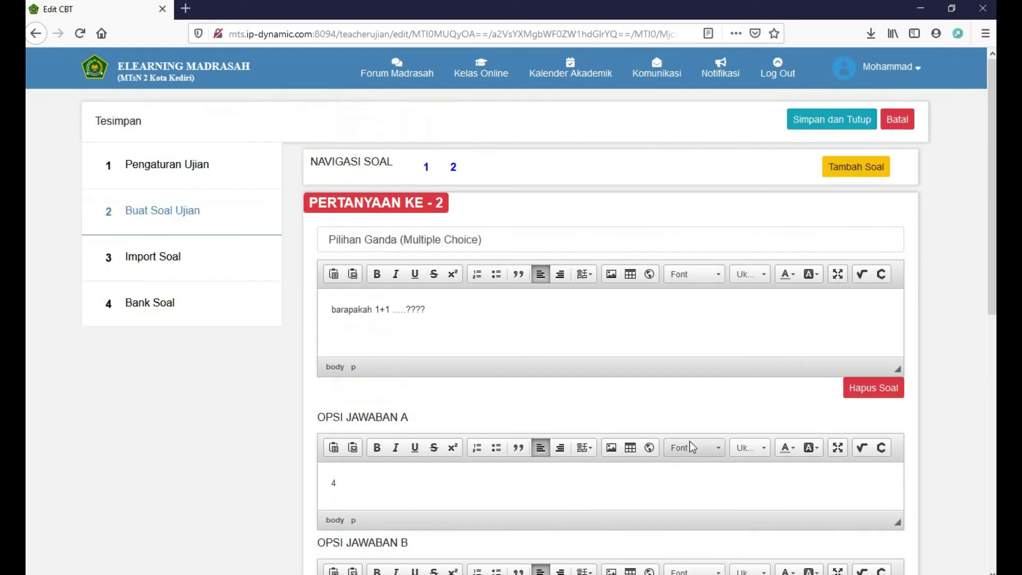
{"action": "scroll", "coordinate": [689, 442], "scroll_direction": "down", "scroll_amount": 10}
{"action": "left_click", "coordinate": [752, 554]}
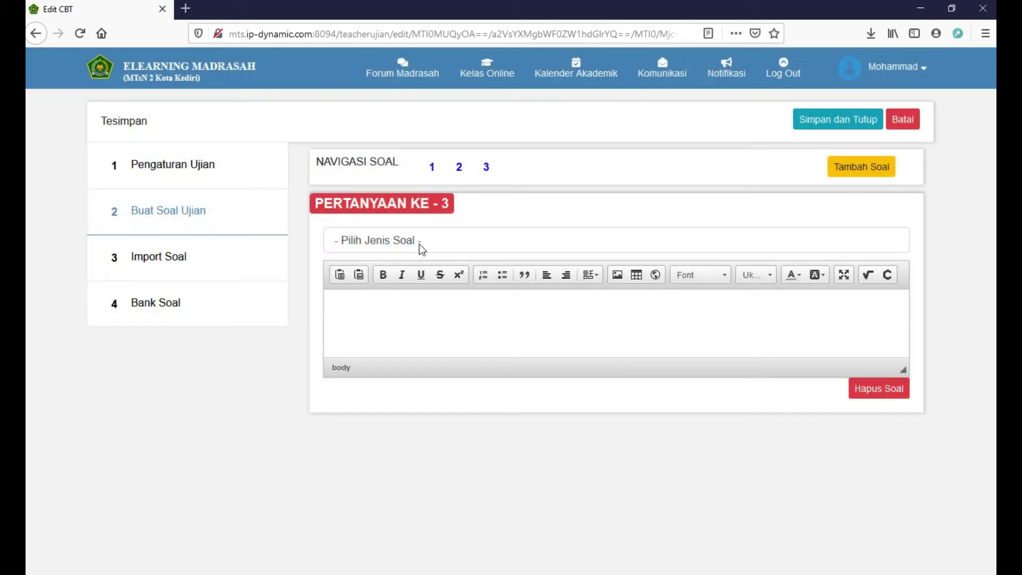
{"action": "left_click", "coordinate": [420, 244]}
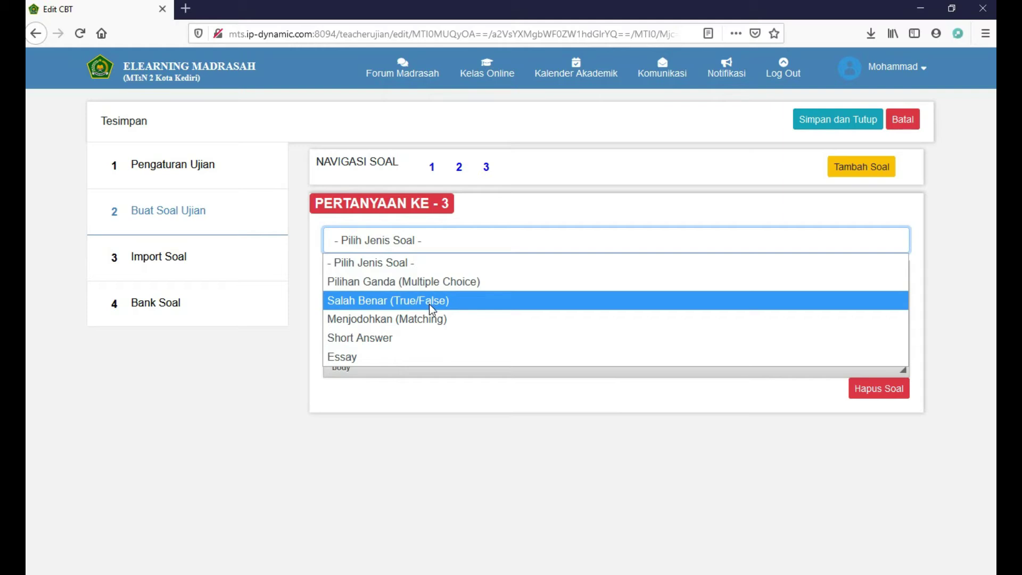
Make question 3 a Matching question and check its prompt and answer fields A–E
{"action": "left_click", "coordinate": [430, 319]}
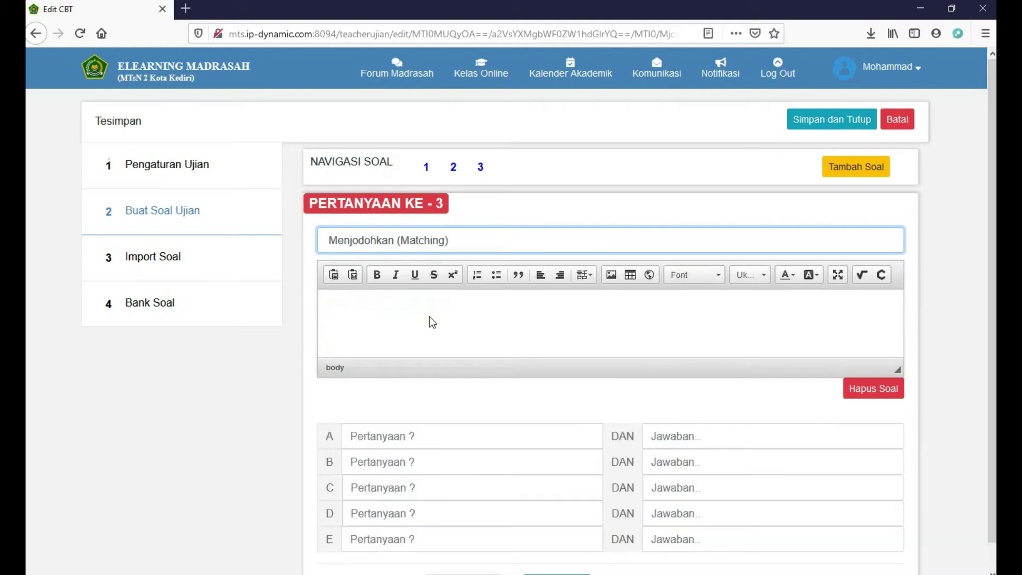
{"action": "scroll", "coordinate": [431, 316], "scroll_direction": "down", "scroll_amount": 1}
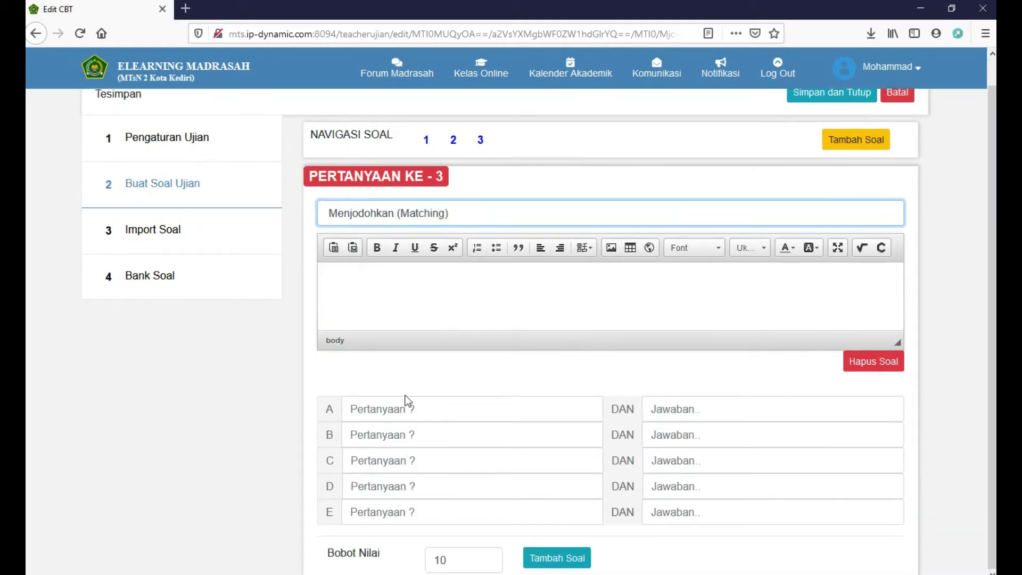
{"action": "left_click", "coordinate": [384, 291]}
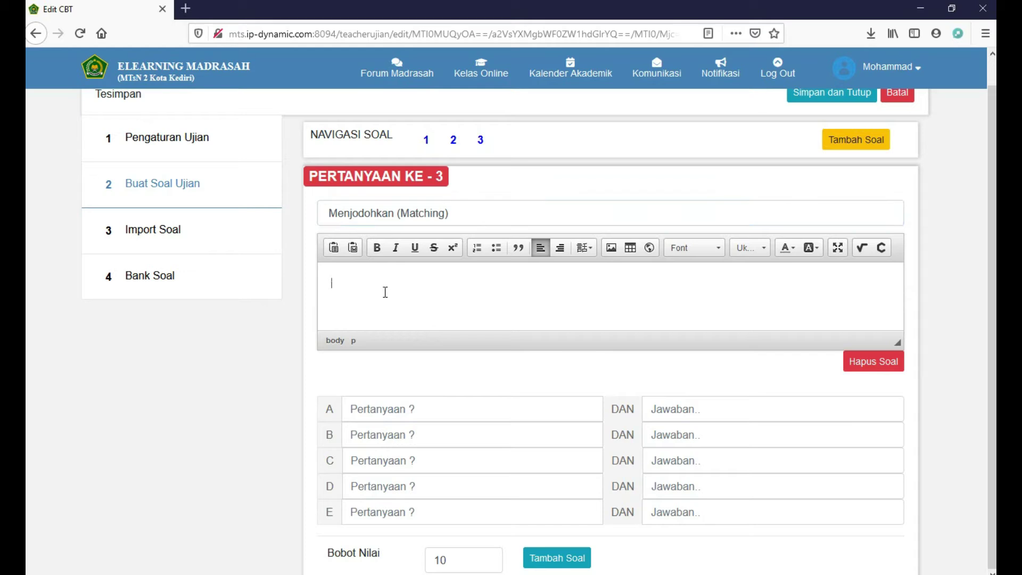
{"action": "left_click", "coordinate": [443, 408]}
{"action": "left_click", "coordinate": [729, 411]}
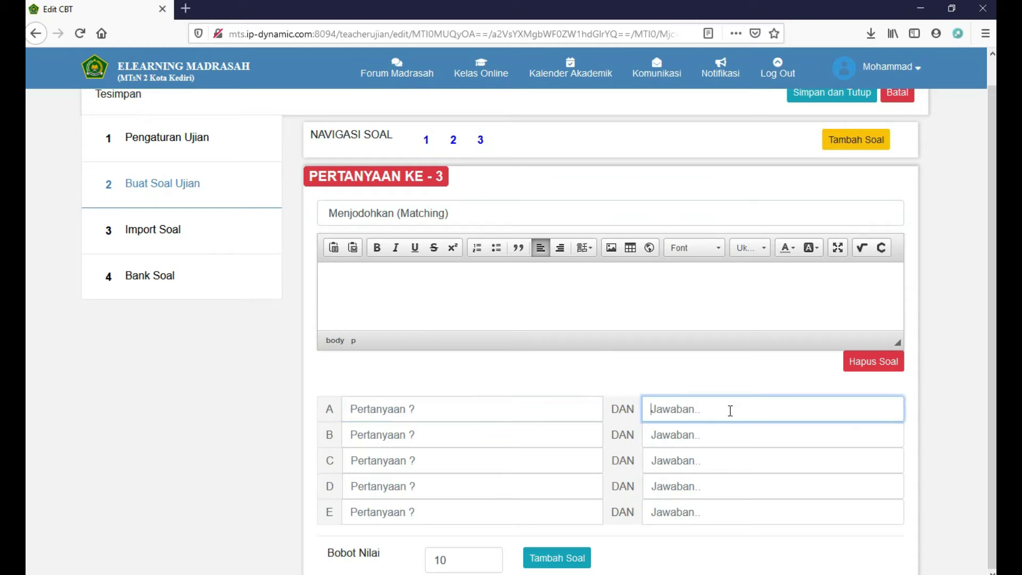
{"action": "left_click", "coordinate": [508, 431]}
{"action": "left_click", "coordinate": [689, 432]}
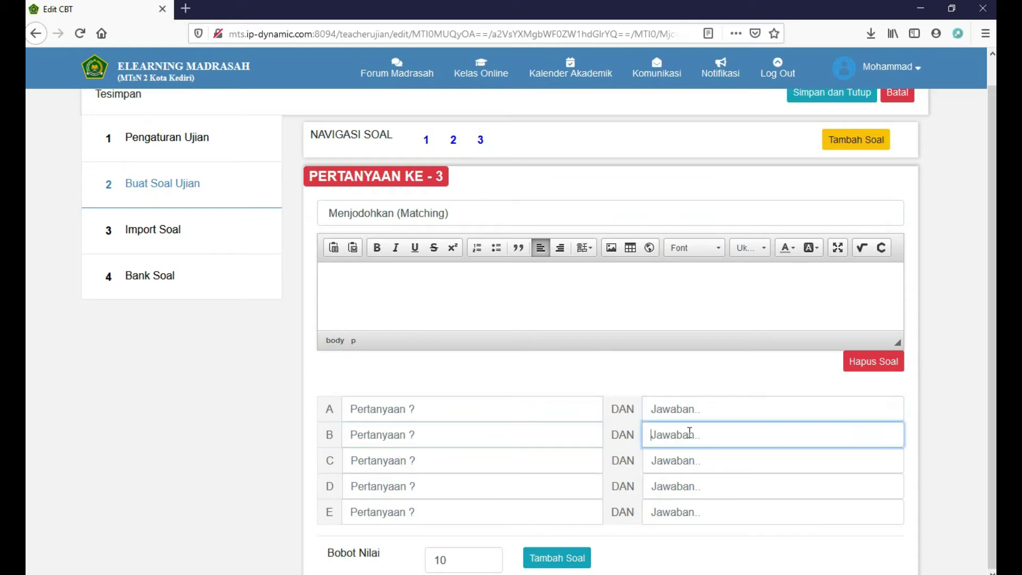
{"action": "left_click", "coordinate": [520, 455]}
{"action": "left_click", "coordinate": [726, 463]}
{"action": "left_click", "coordinate": [487, 482]}
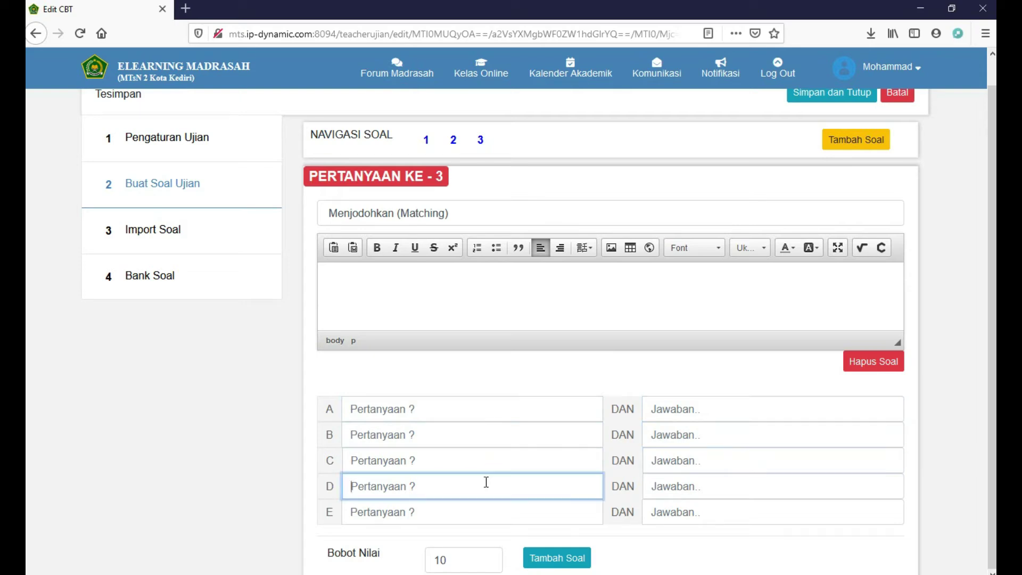
{"action": "left_click", "coordinate": [686, 486]}
{"action": "left_click", "coordinate": [488, 509]}
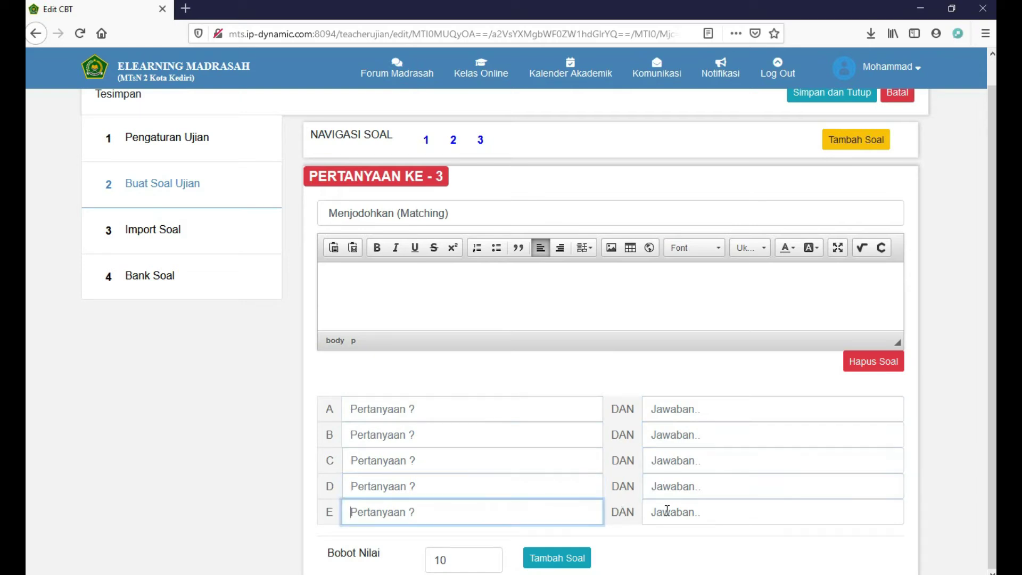
{"action": "left_click", "coordinate": [671, 511]}
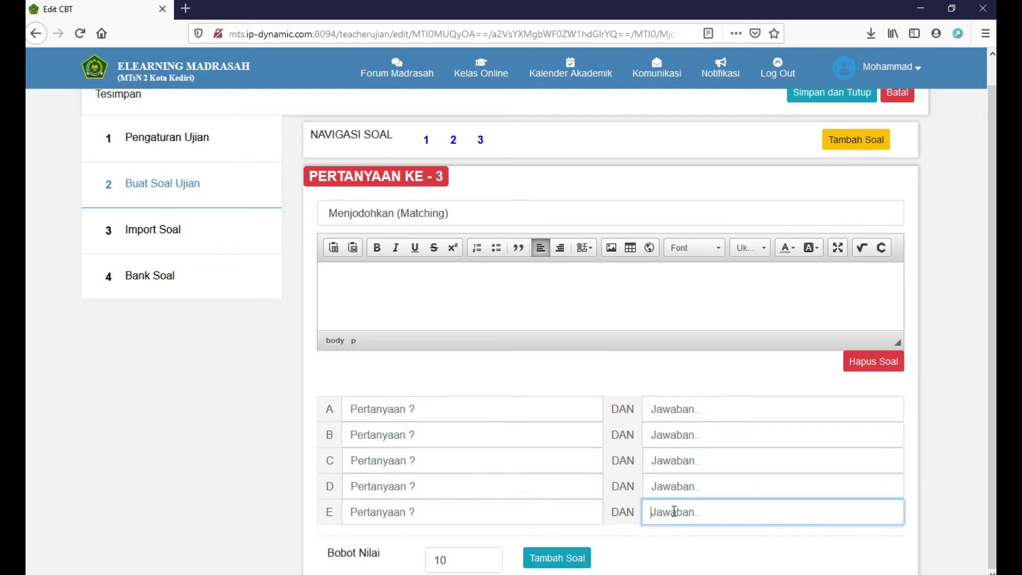
{"action": "left_click", "coordinate": [410, 408]}
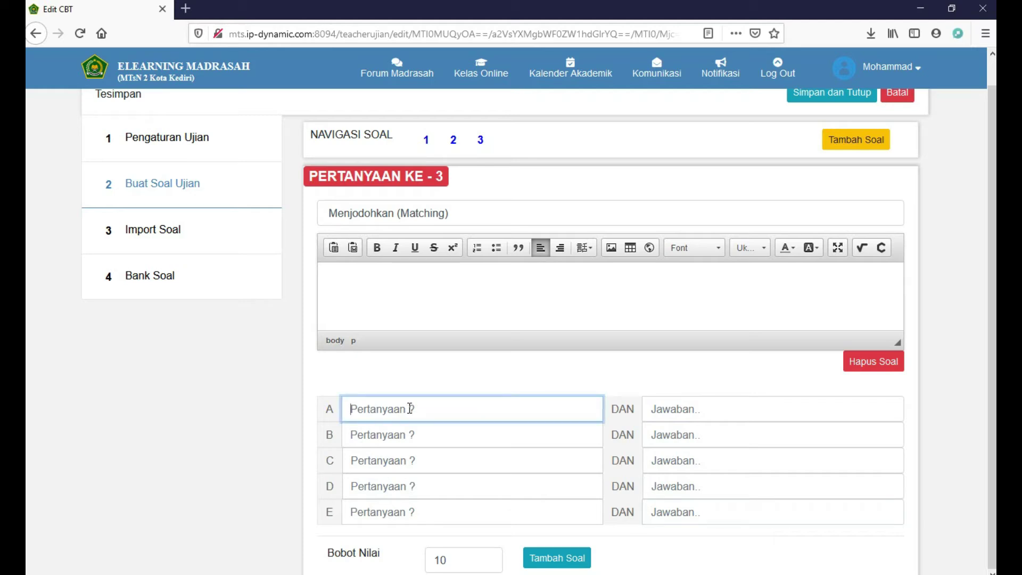
Write the instruction 'buat hasilnya jadi 10' and enter pairs 5–5 and 3–7
{"action": "left_click", "coordinate": [440, 287]}
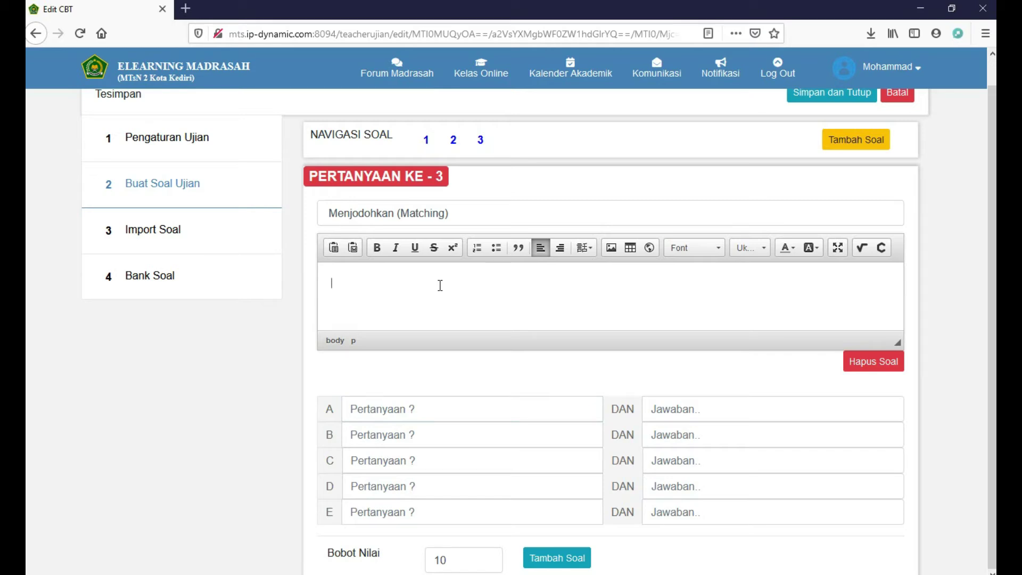
{"action": "type", "text": "buat hasilnya"}
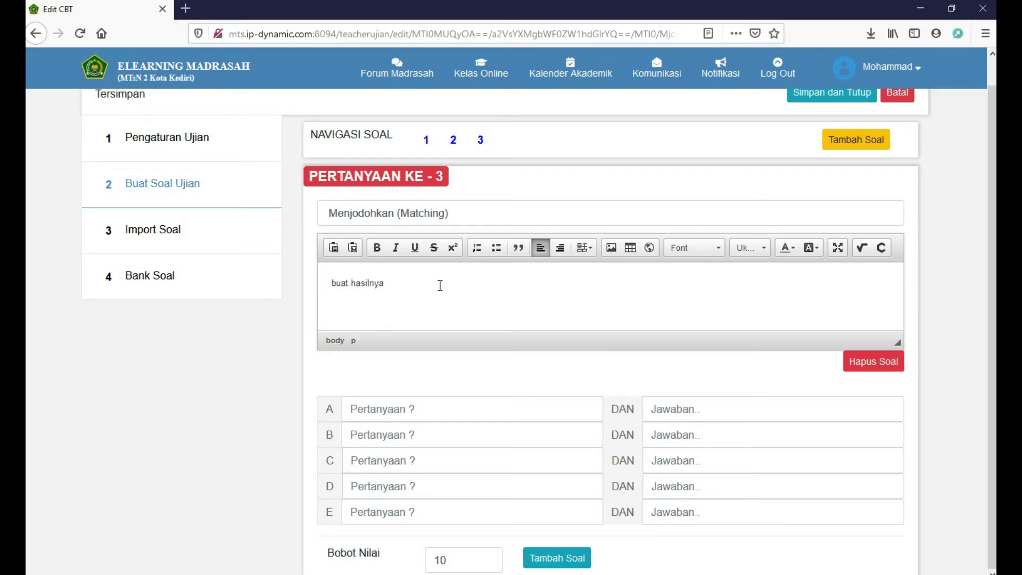
{"action": "type", "text": " jadi 10"}
{"action": "left_click", "coordinate": [459, 404]}
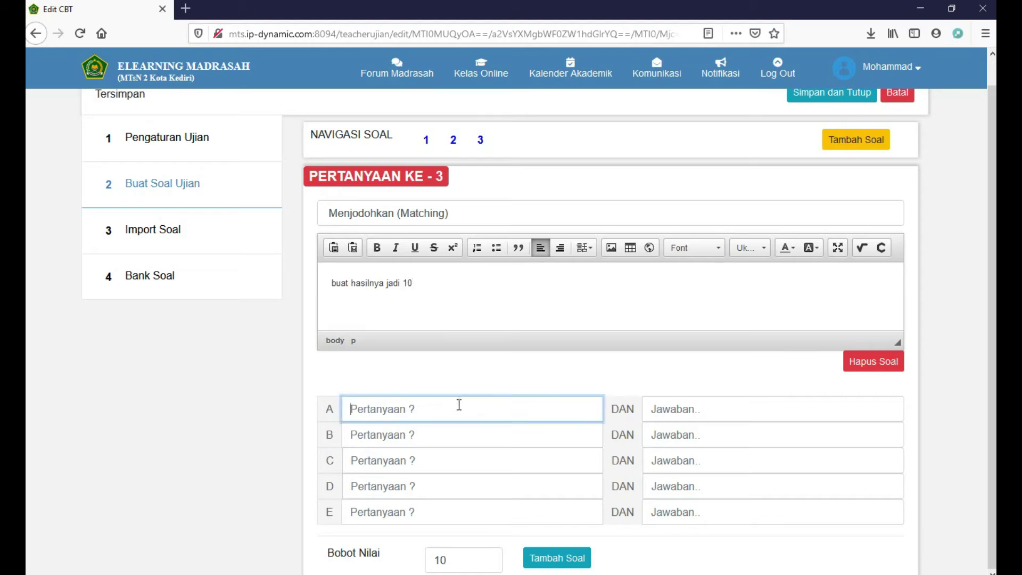
{"action": "type", "text": "5"}
{"action": "left_click", "coordinate": [687, 412]}
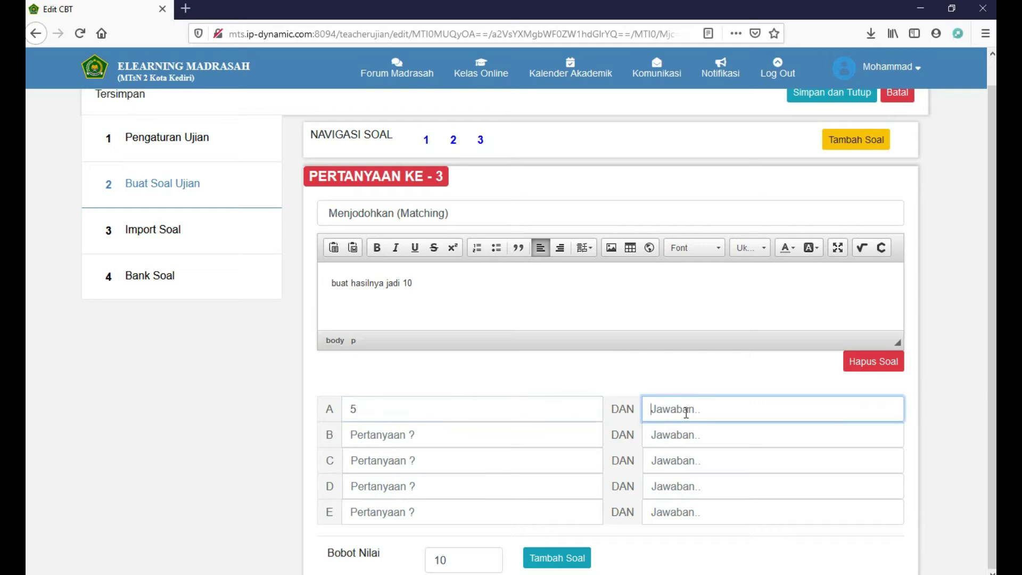
{"action": "type", "text": "5"}
{"action": "left_click", "coordinate": [495, 429]}
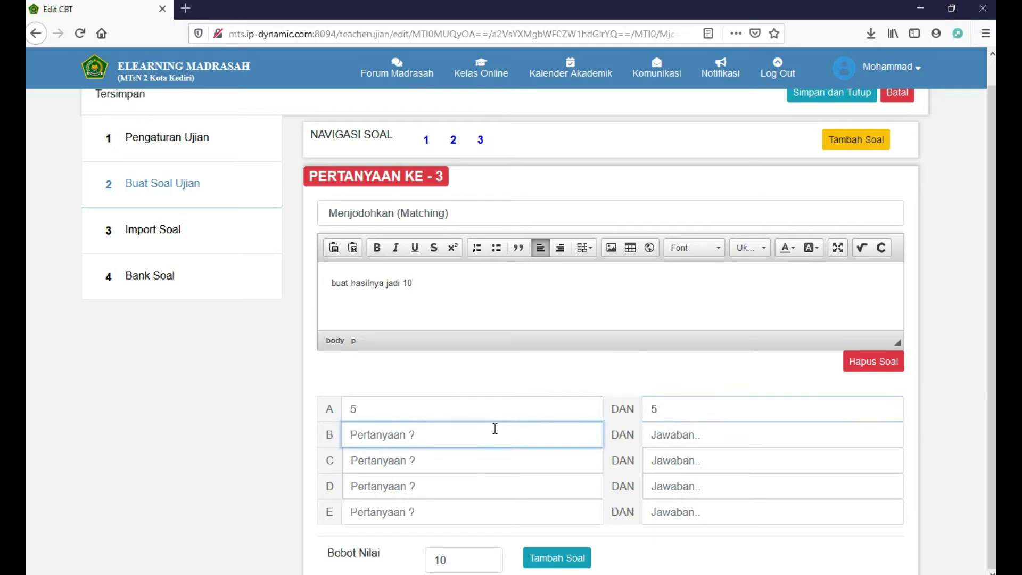
{"action": "type", "text": "3"}
{"action": "left_click", "coordinate": [685, 443]}
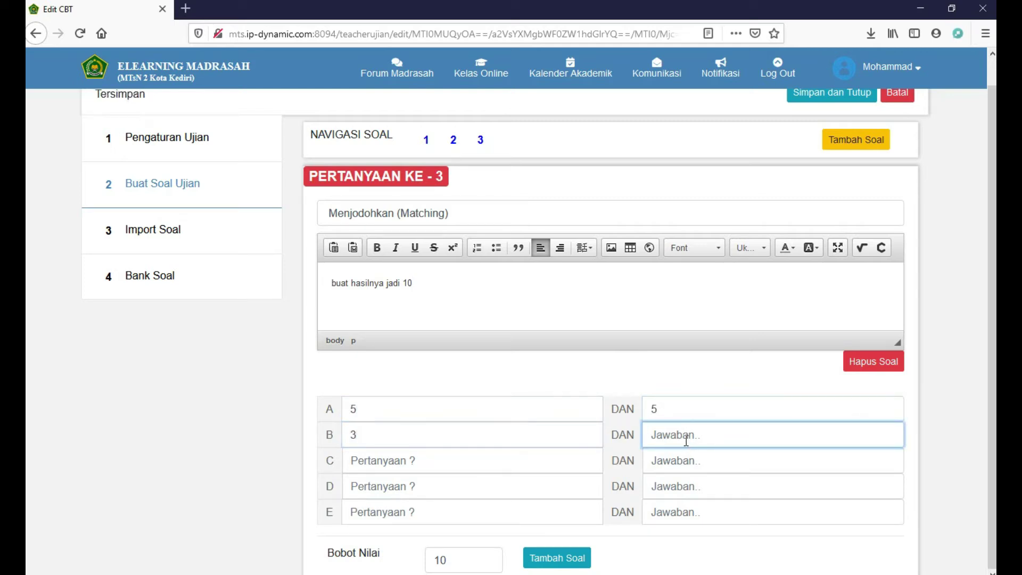
{"action": "type", "text": "7"}
Enter the remaining matching pairs 4–6, 1–9 and 2–8
{"action": "left_click", "coordinate": [529, 464]}
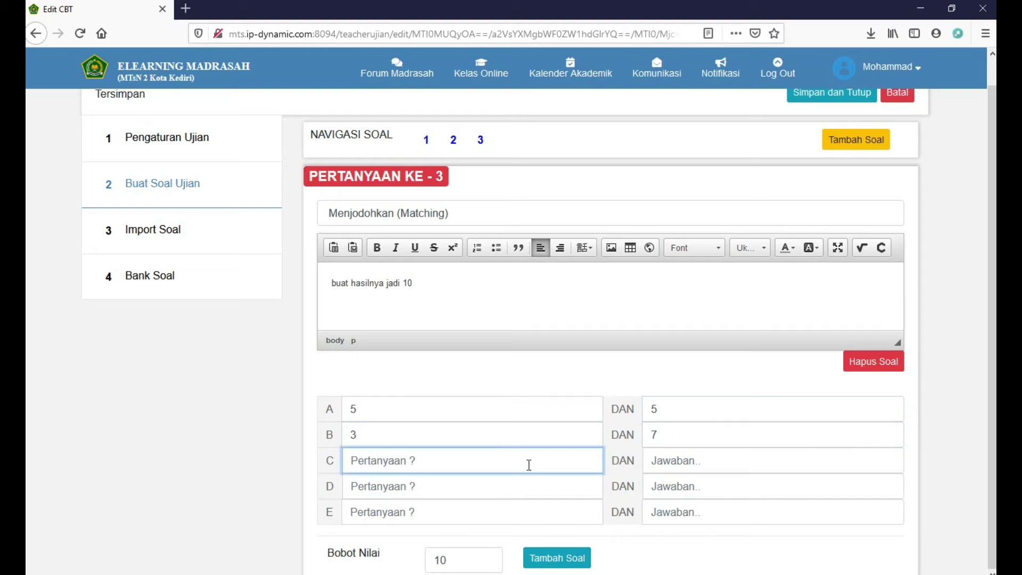
{"action": "type", "text": "4"}
{"action": "left_click", "coordinate": [712, 469]}
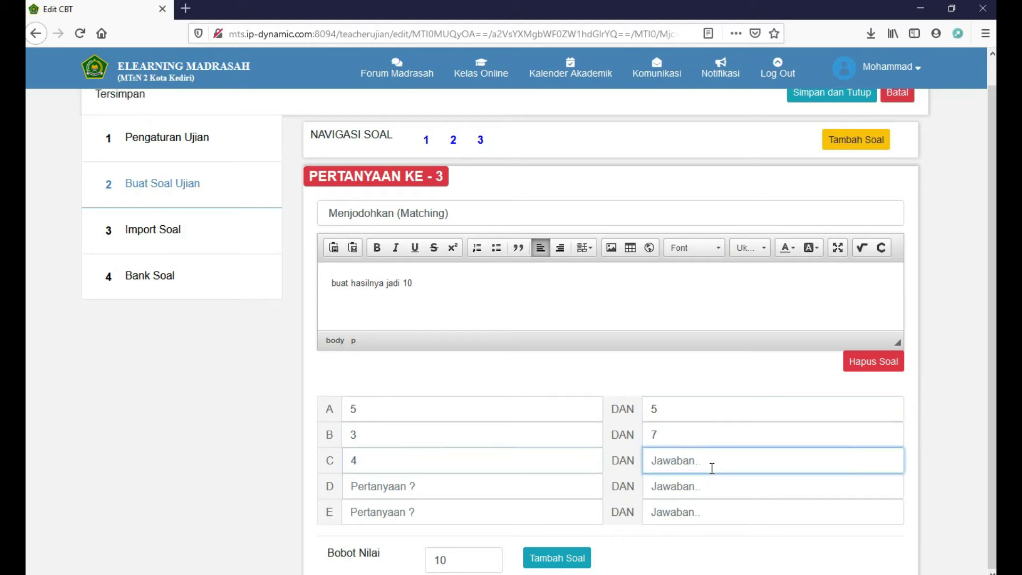
{"action": "type", "text": "6"}
{"action": "left_click", "coordinate": [473, 492]}
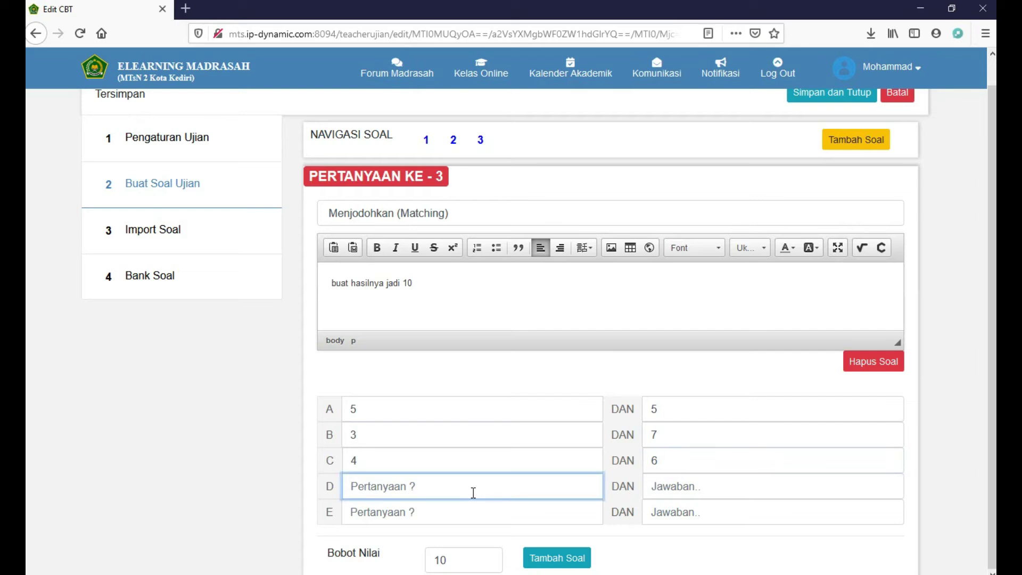
{"action": "type", "text": "1"}
{"action": "left_click", "coordinate": [674, 485]}
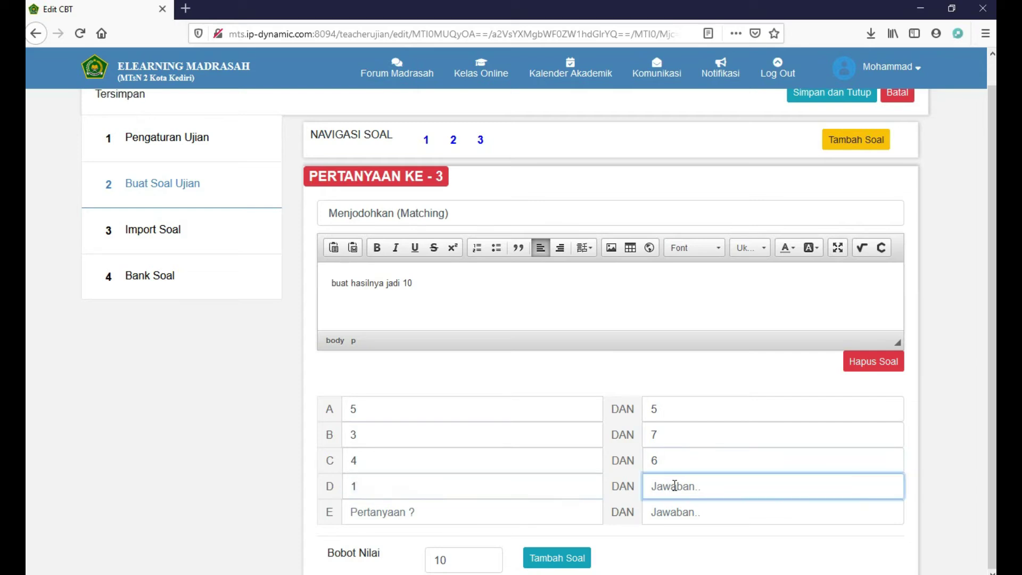
{"action": "type", "text": "9"}
{"action": "left_click", "coordinate": [498, 517]}
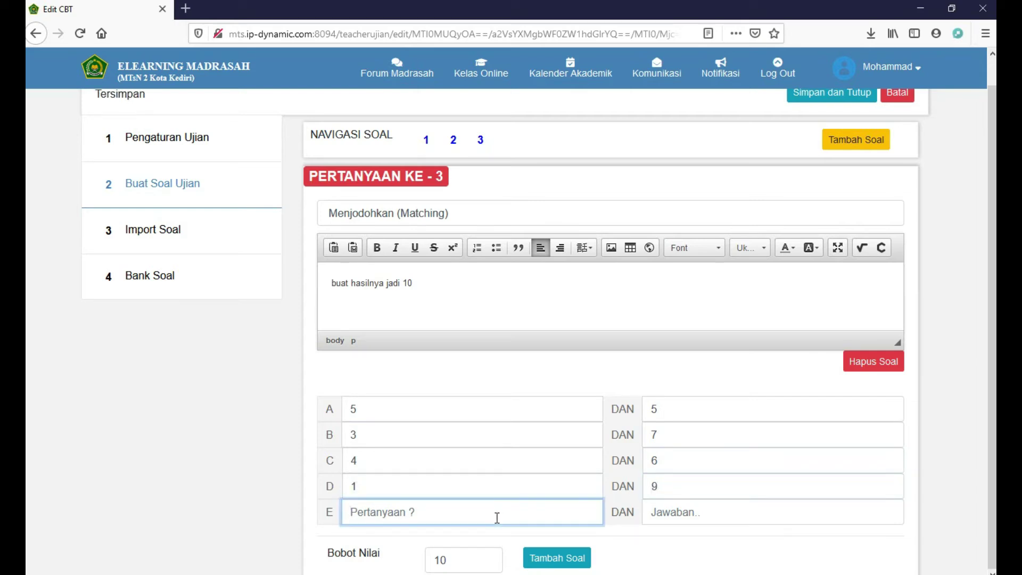
{"action": "type", "text": "2"}
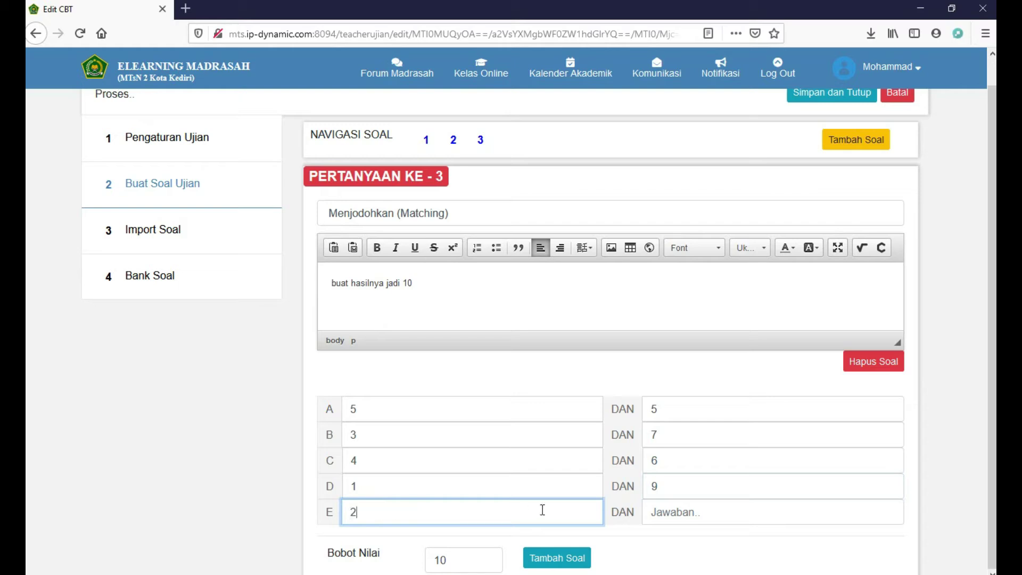
{"action": "left_click", "coordinate": [667, 513]}
{"action": "type", "text": "8"}
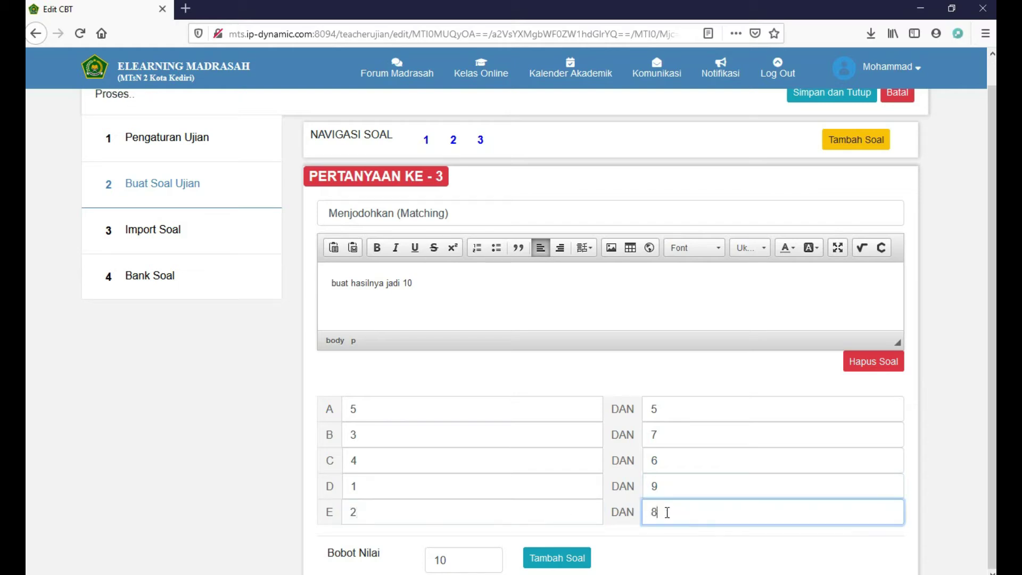
Add question 4 as Short Answer asking 'disebut juga apa virus covid-19'
{"action": "left_click", "coordinate": [568, 557]}
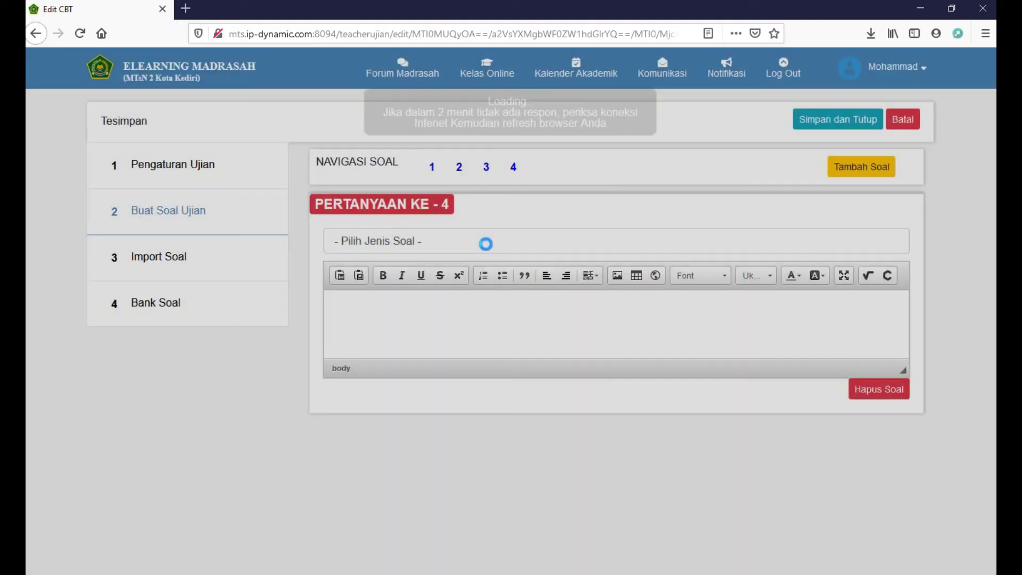
{"action": "left_click", "coordinate": [469, 241]}
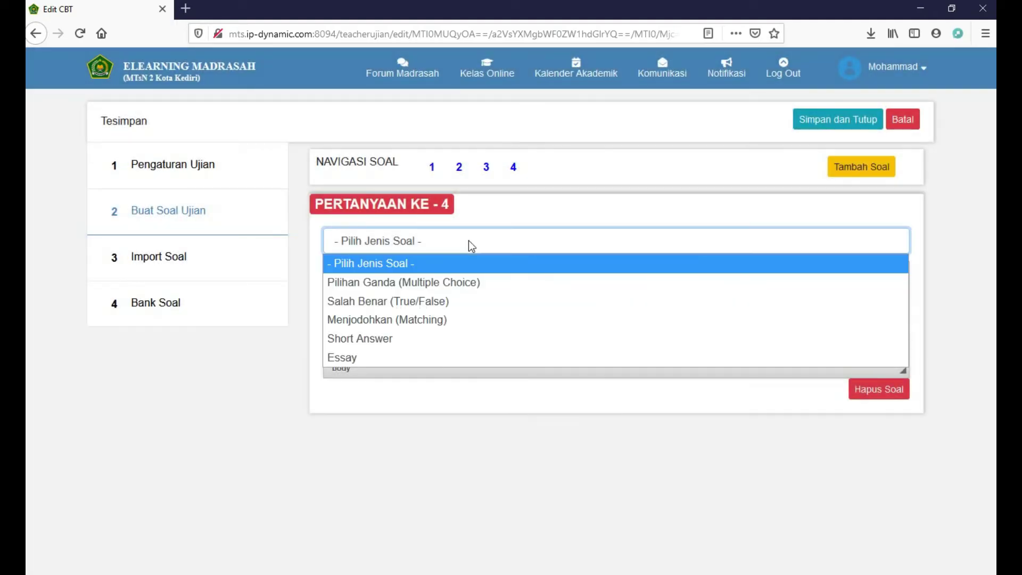
{"action": "left_click", "coordinate": [437, 338]}
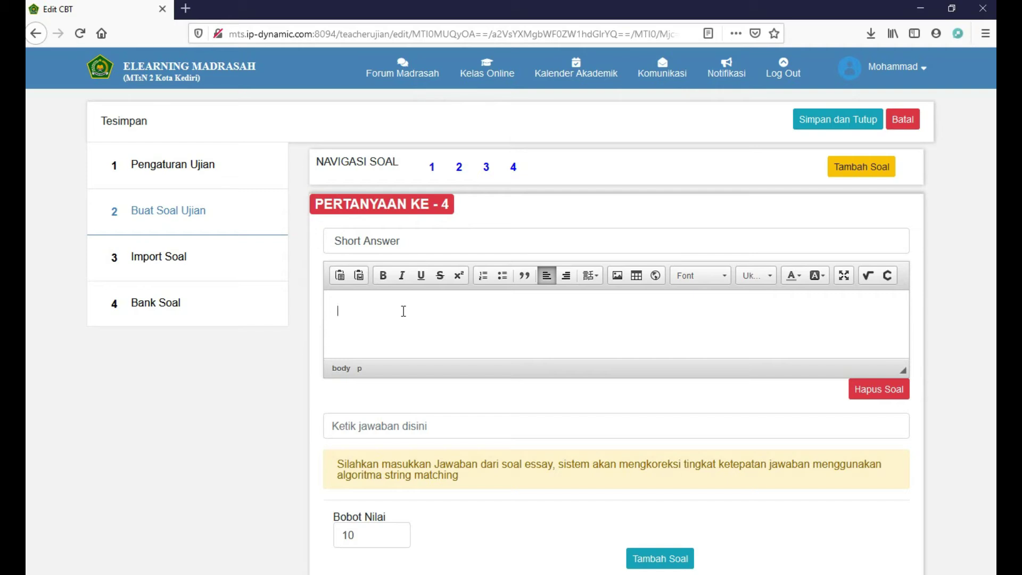
{"action": "type", "text": "disebut ju"}
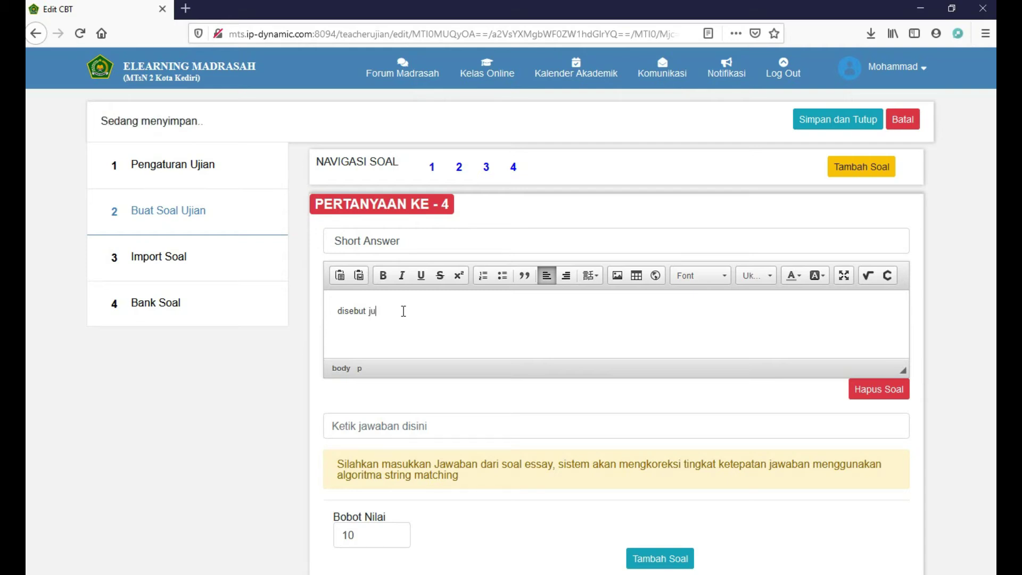
{"action": "type", "text": "ga den"}
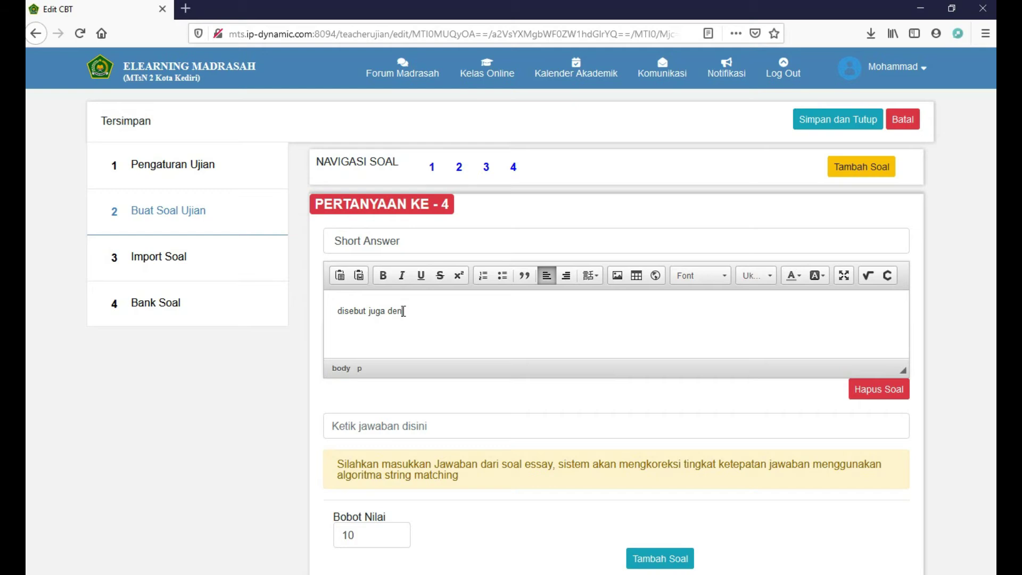
{"action": "key", "text": "BackSpace"}
{"action": "key", "text": "BackSpace"}
{"action": "key", "text": "BackSpace"}
{"action": "type", "text": "apa viru"}
{"action": "type", "text": "s"}
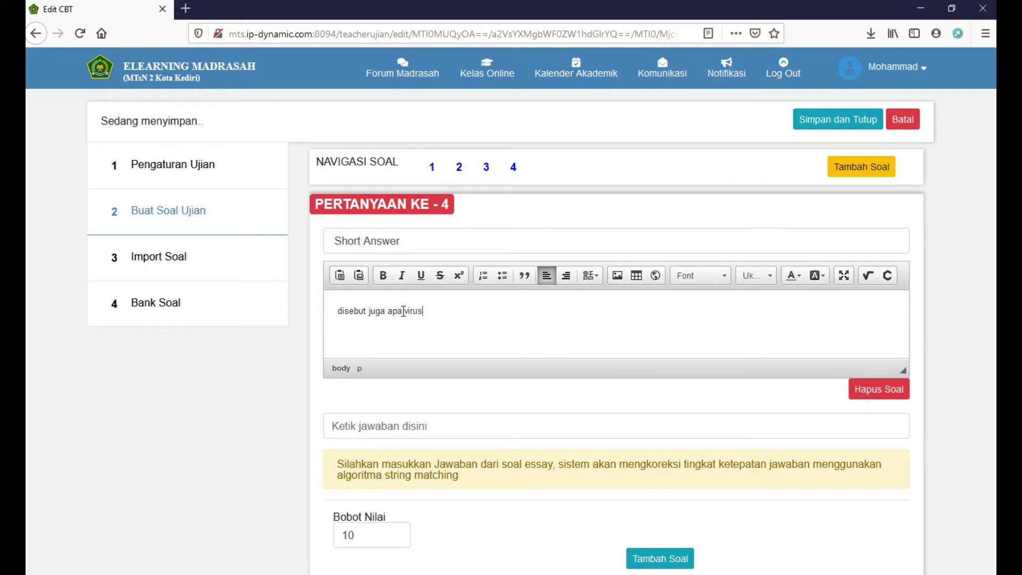
{"action": "type", "text": " co"}
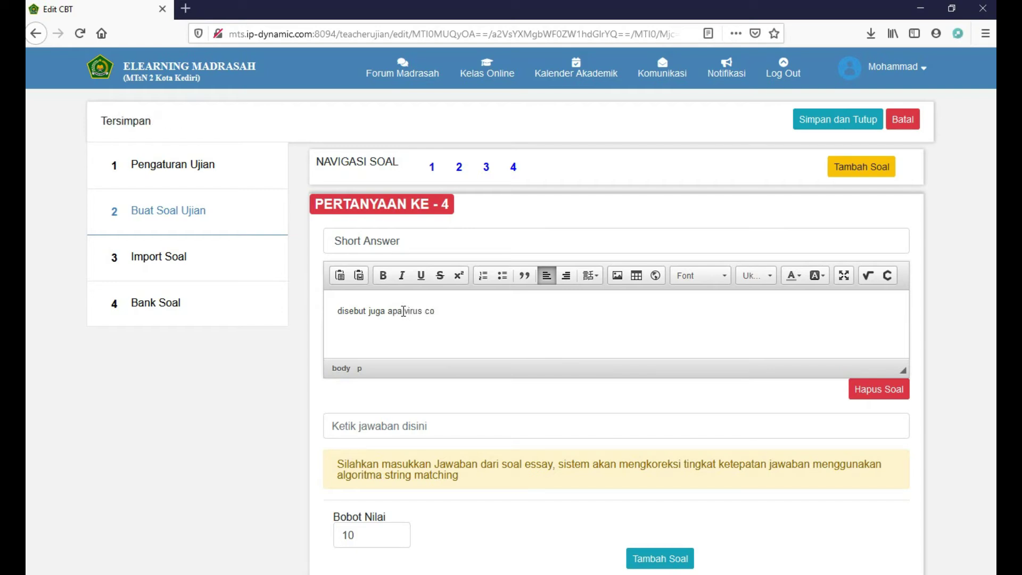
{"action": "type", "text": "vid-19"}
Set question 4's expected answer to 'corona' and add question 5
{"action": "left_click", "coordinate": [382, 422]}
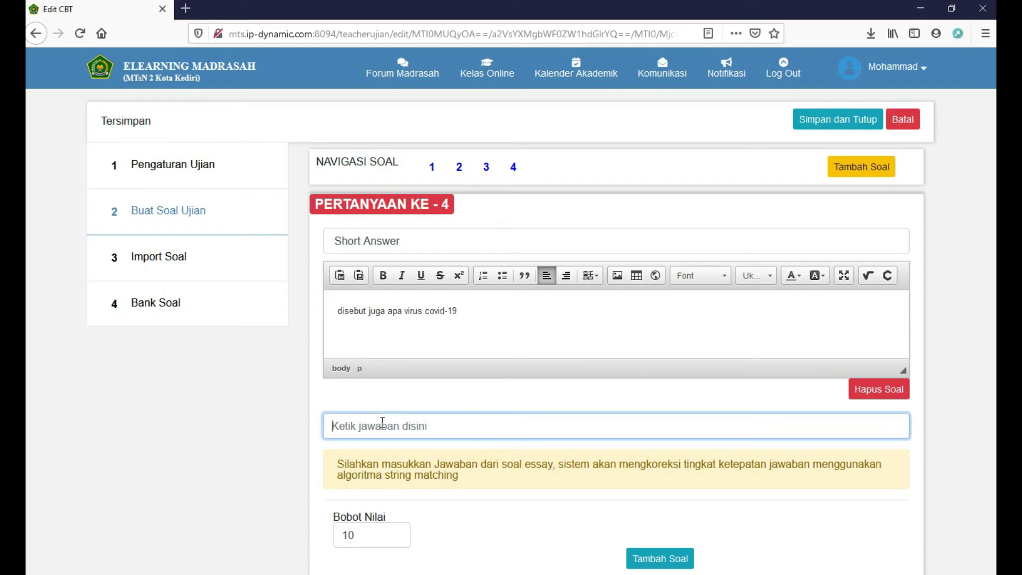
{"action": "type", "text": "corona"}
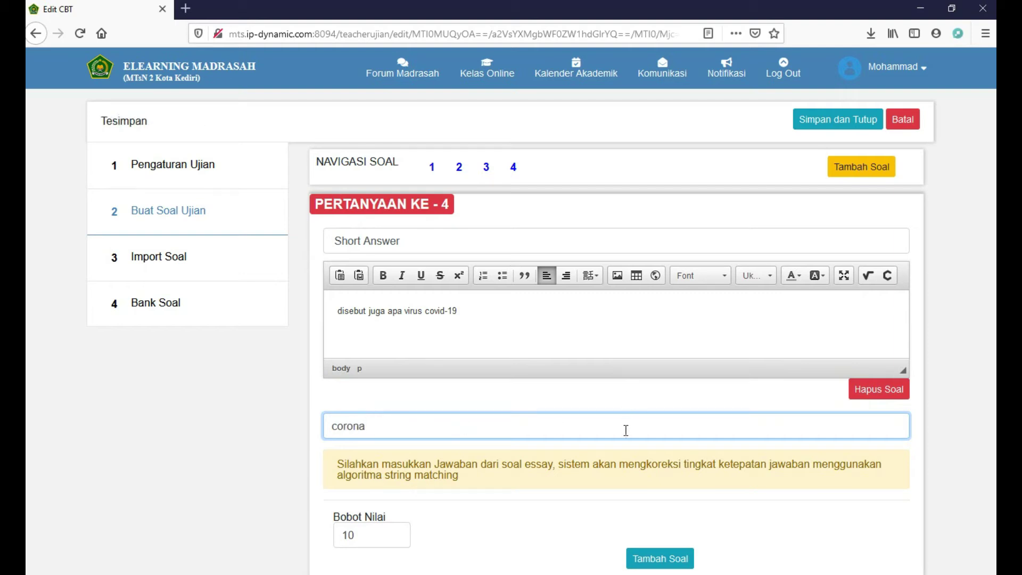
{"action": "left_click", "coordinate": [667, 560]}
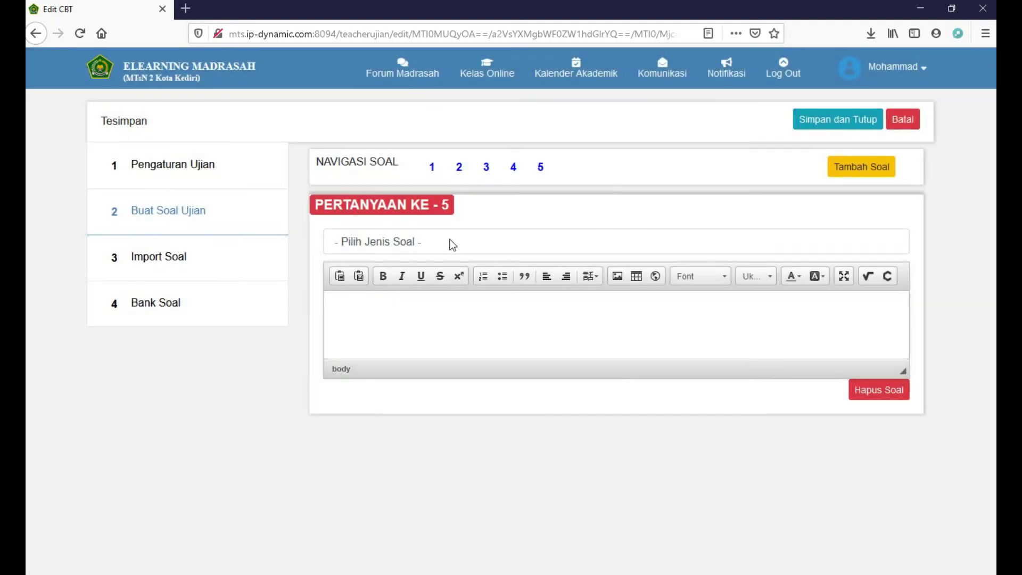
Make question 5 an Essay asking 'jelaskan apa yang kamu ketahui tentang covid-19...?'
{"action": "left_click", "coordinate": [445, 246]}
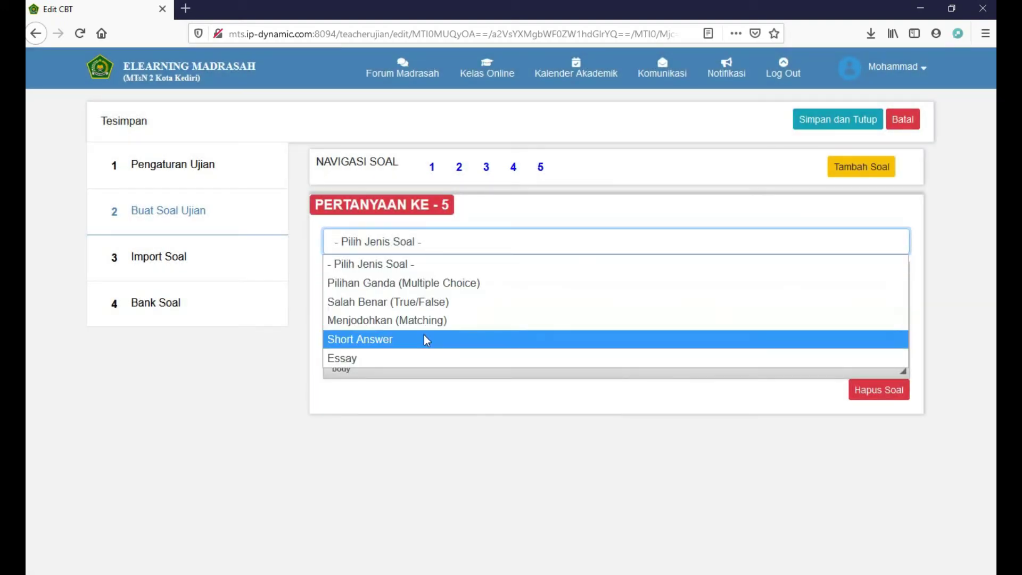
{"action": "left_click", "coordinate": [424, 358]}
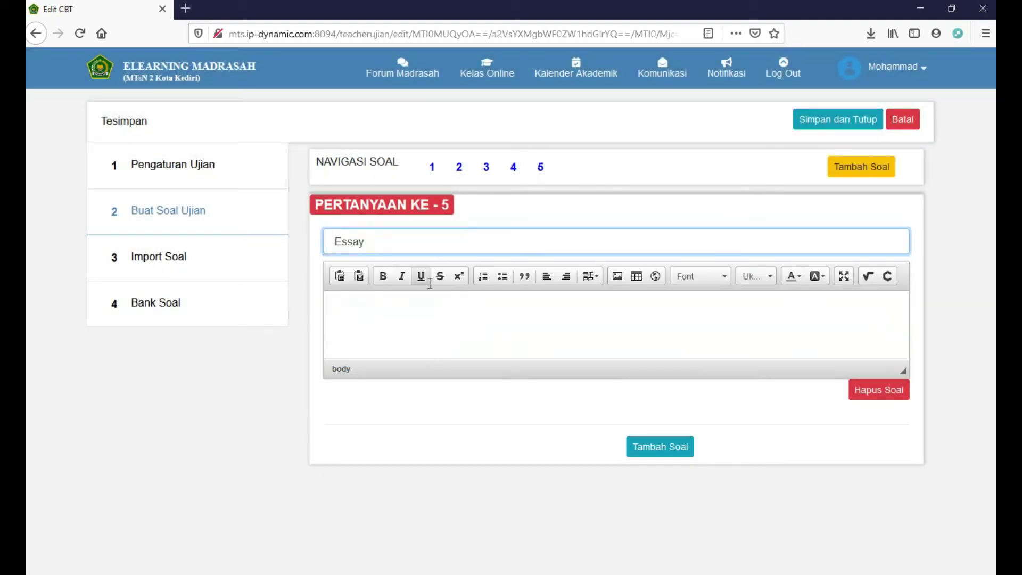
{"action": "left_click", "coordinate": [426, 313]}
{"action": "type", "text": "a"}
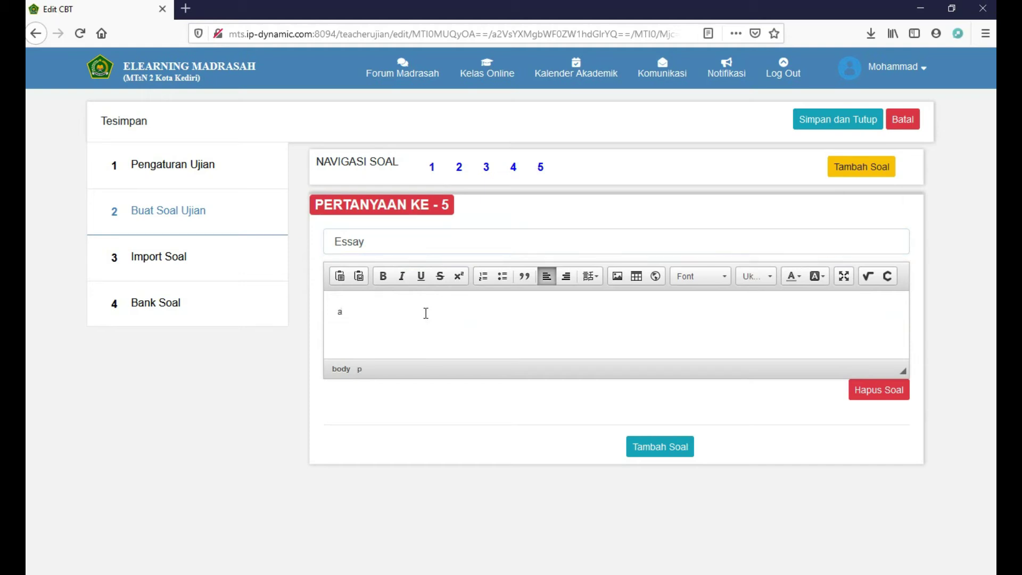
{"action": "type", "text": "paka"}
{"action": "key", "text": "BackSpace"}
{"action": "key", "text": "BackSpace"}
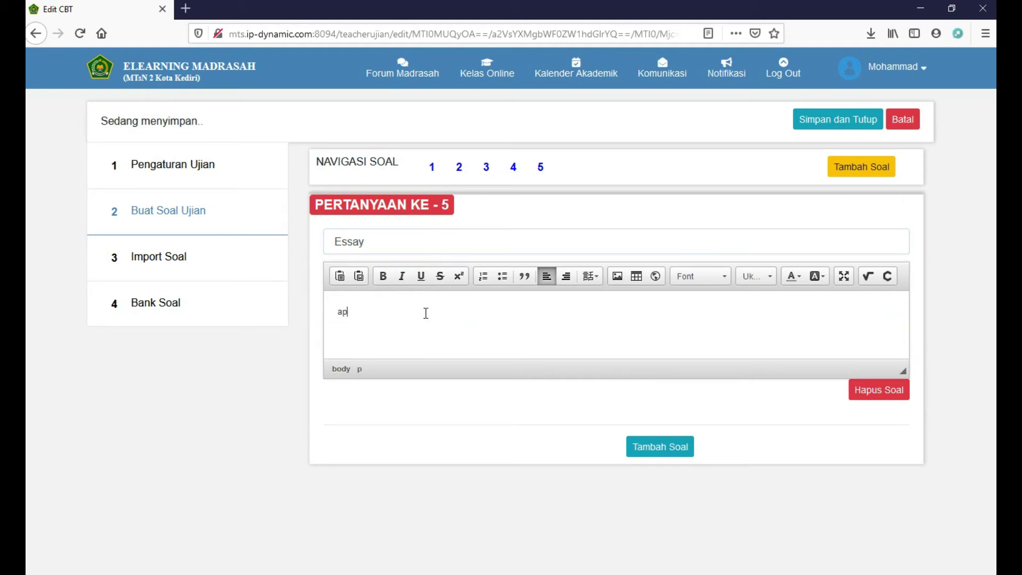
{"action": "type", "text": "jelaskan apa yang kamu ketah"}
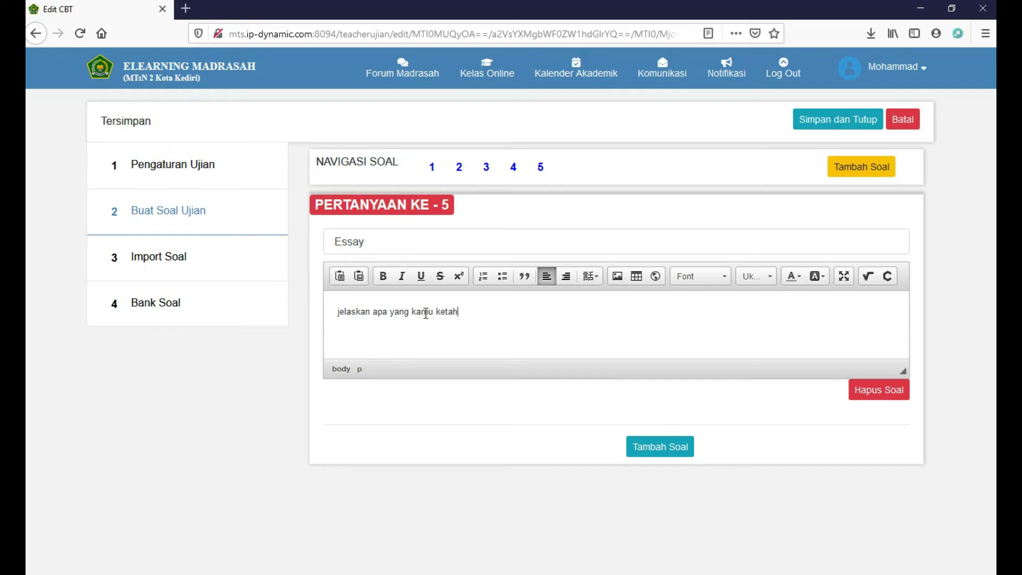
{"action": "type", "text": "ui te"}
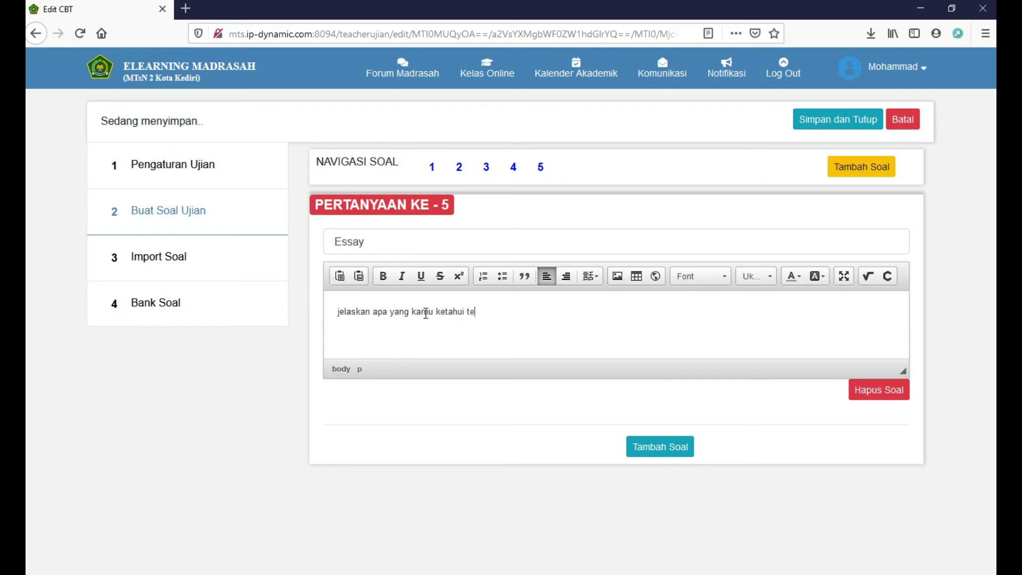
{"action": "type", "text": "ntang covid"}
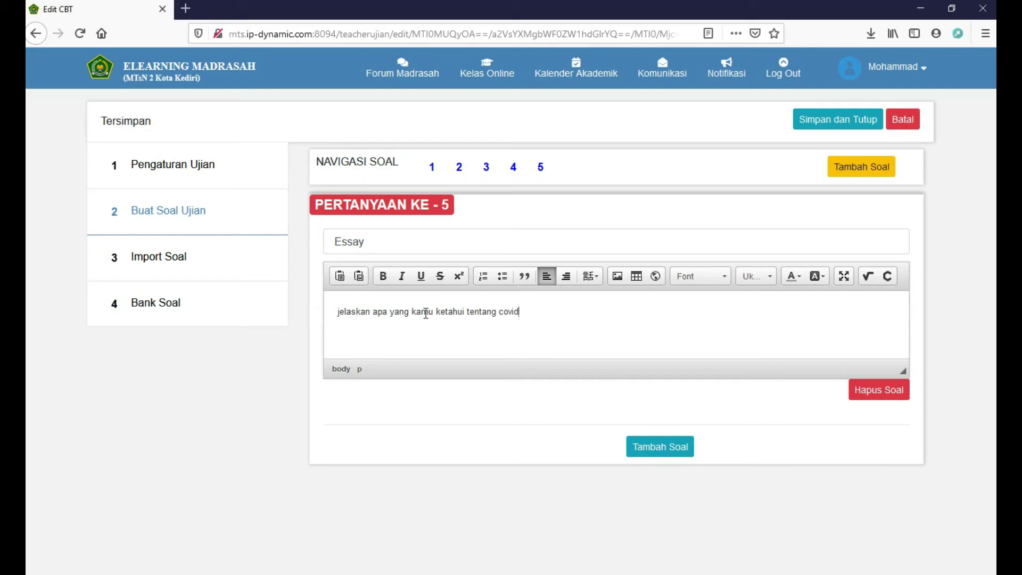
{"action": "type", "text": "-19...?"}
Remove the extra empty question 6 and save and close the quiz
{"action": "left_click", "coordinate": [646, 453]}
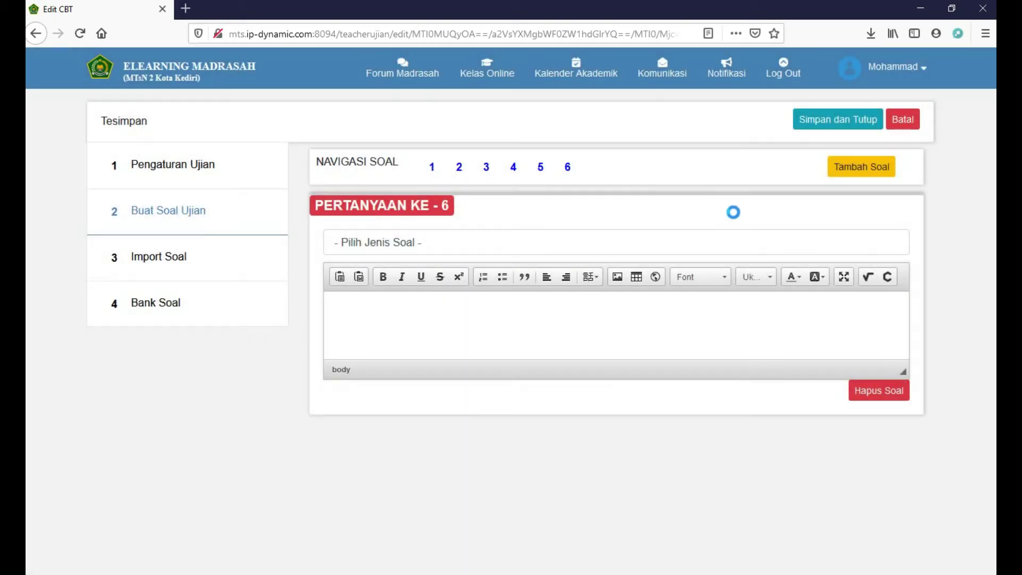
{"action": "left_click", "coordinate": [879, 391]}
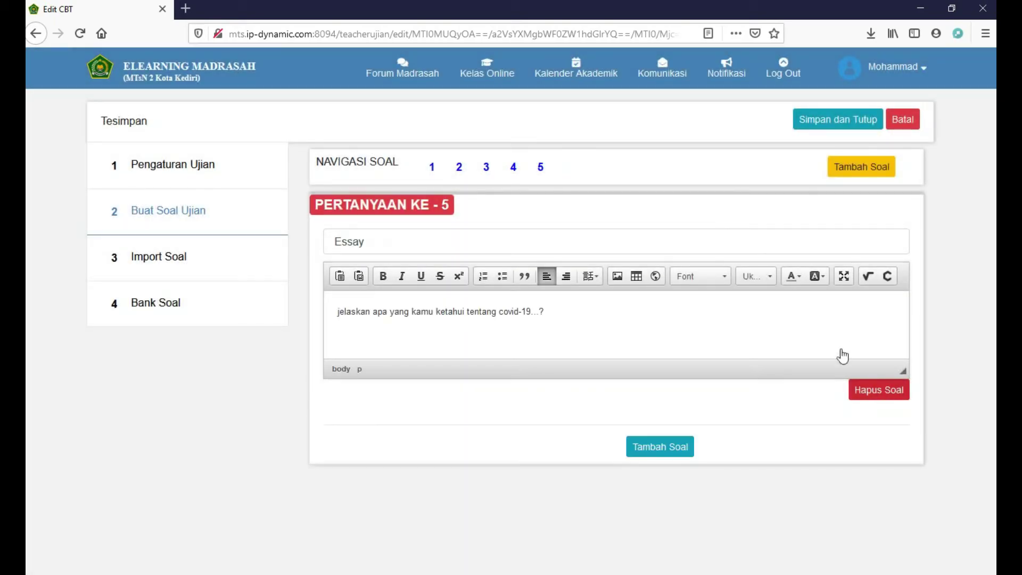
{"action": "left_click", "coordinate": [826, 125]}
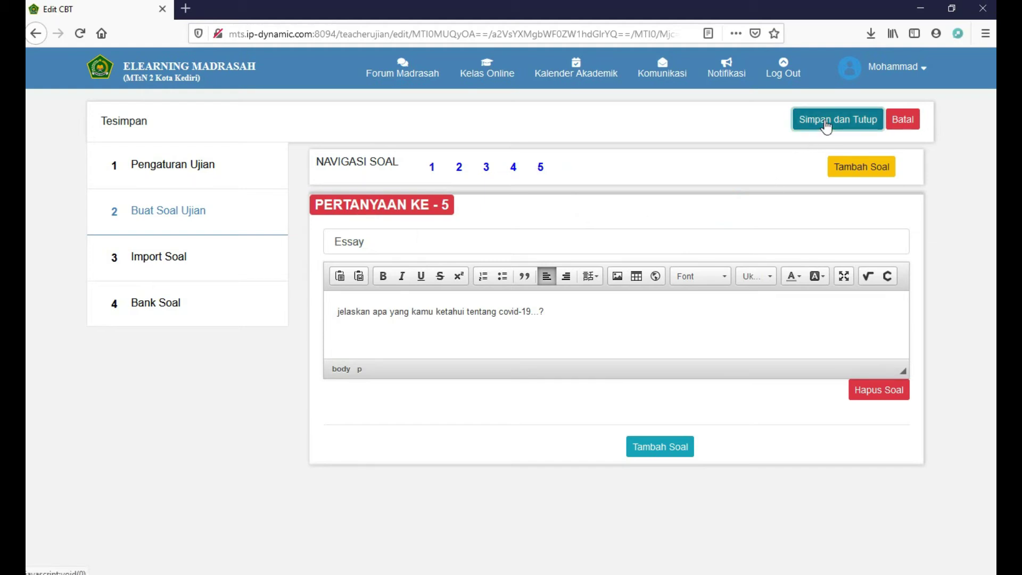
{"action": "left_click_drag", "start_coordinate": [826, 125], "coordinate": [814, 129]}
Save the soal.xlsx template from Import Soal to disk and show recent downloads
{"action": "left_click", "coordinate": [192, 259]}
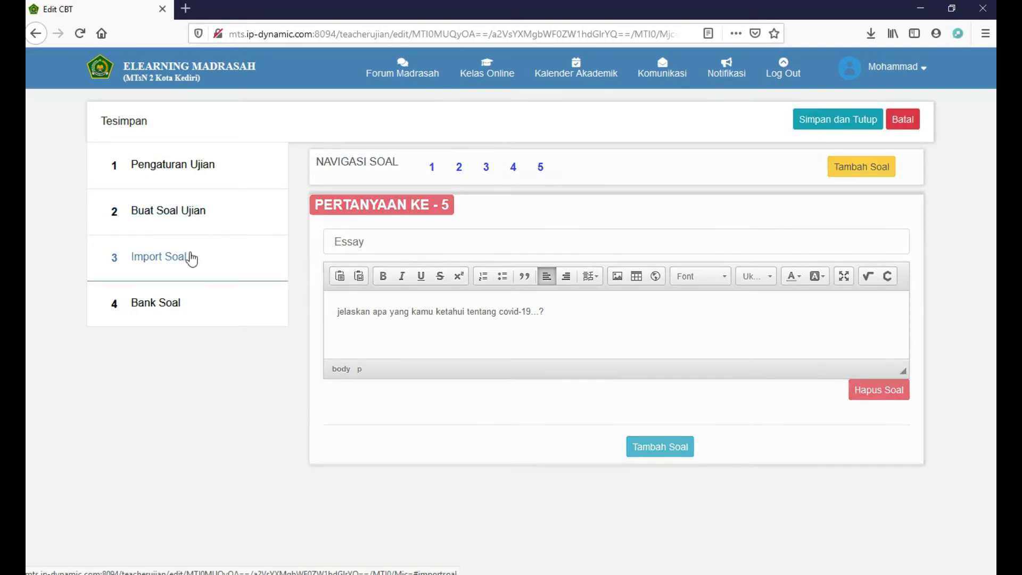
{"action": "left_click", "coordinate": [199, 219]}
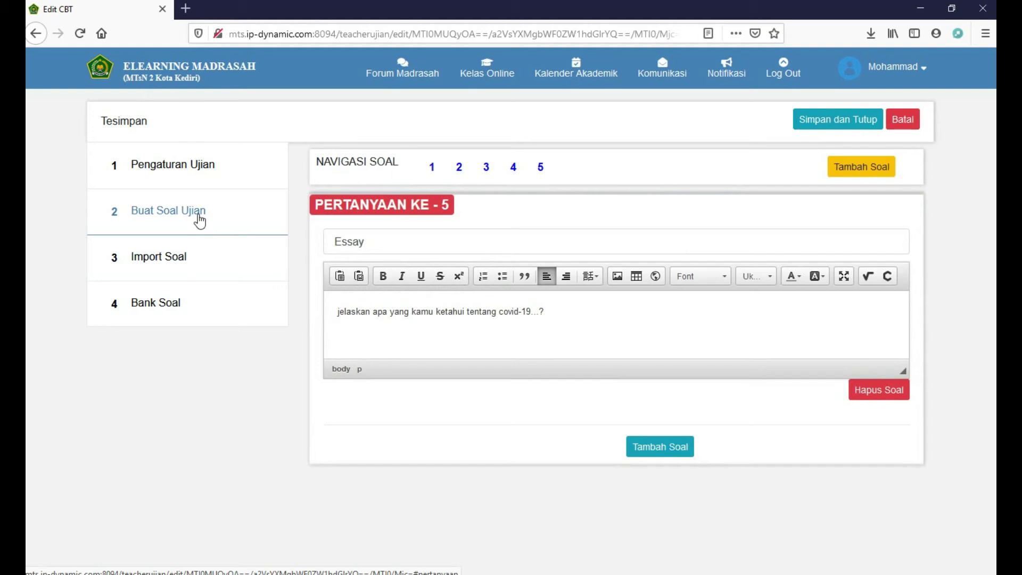
{"action": "left_click", "coordinate": [190, 261]}
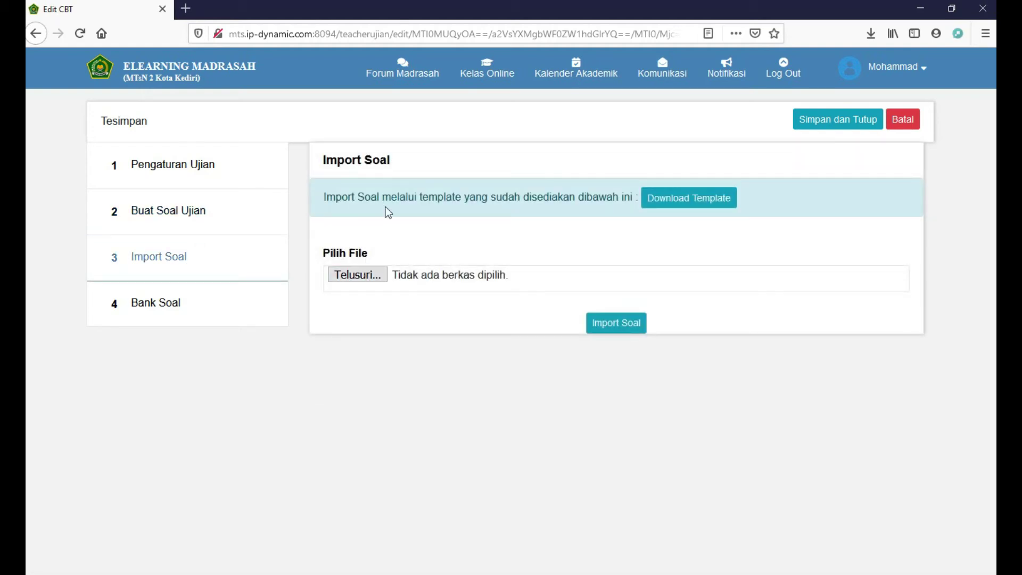
{"action": "left_click", "coordinate": [687, 200]}
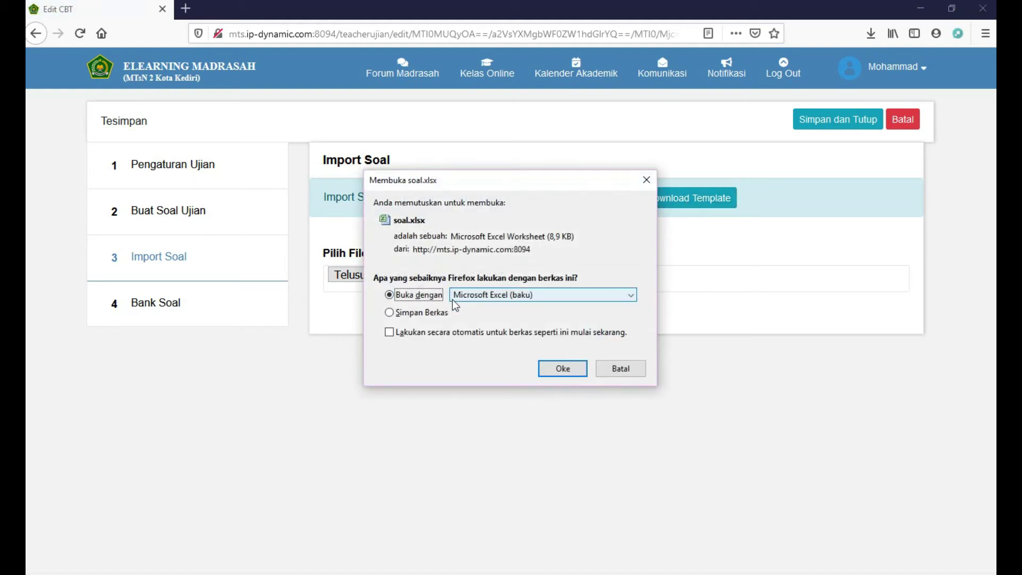
{"action": "left_click", "coordinate": [432, 312]}
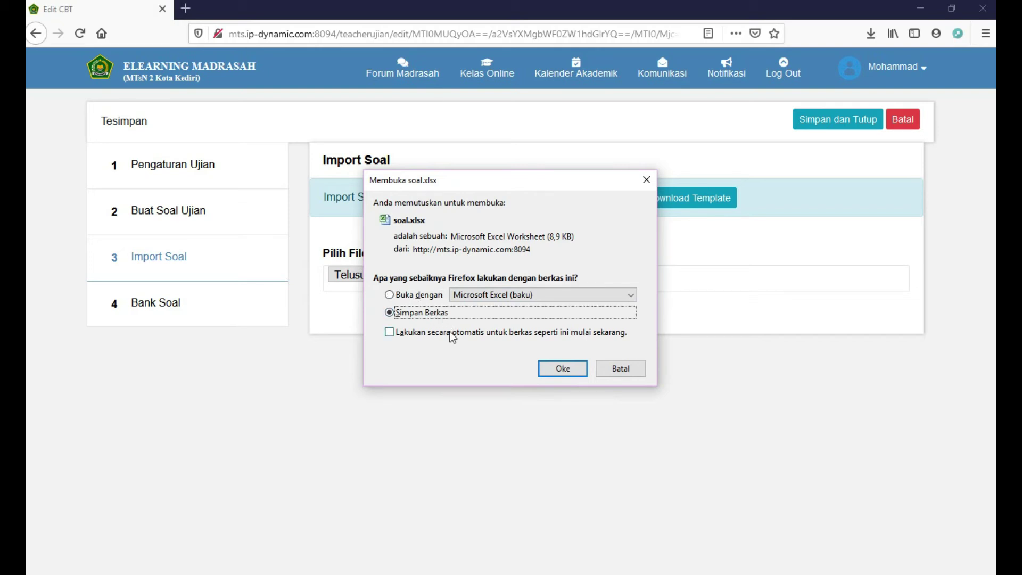
{"action": "left_click", "coordinate": [450, 332]}
{"action": "left_click", "coordinate": [554, 391]}
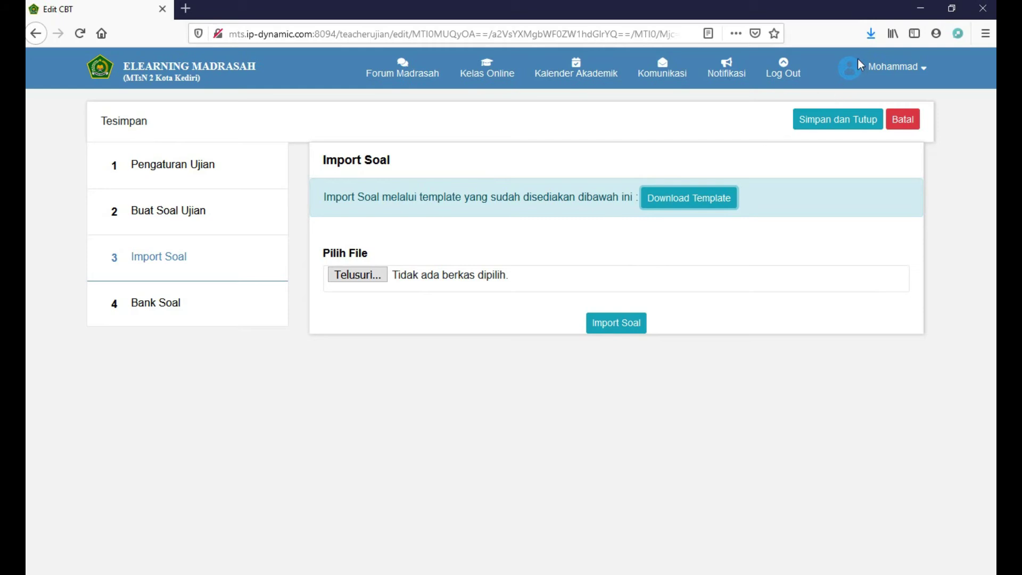
{"action": "left_click", "coordinate": [870, 34]}
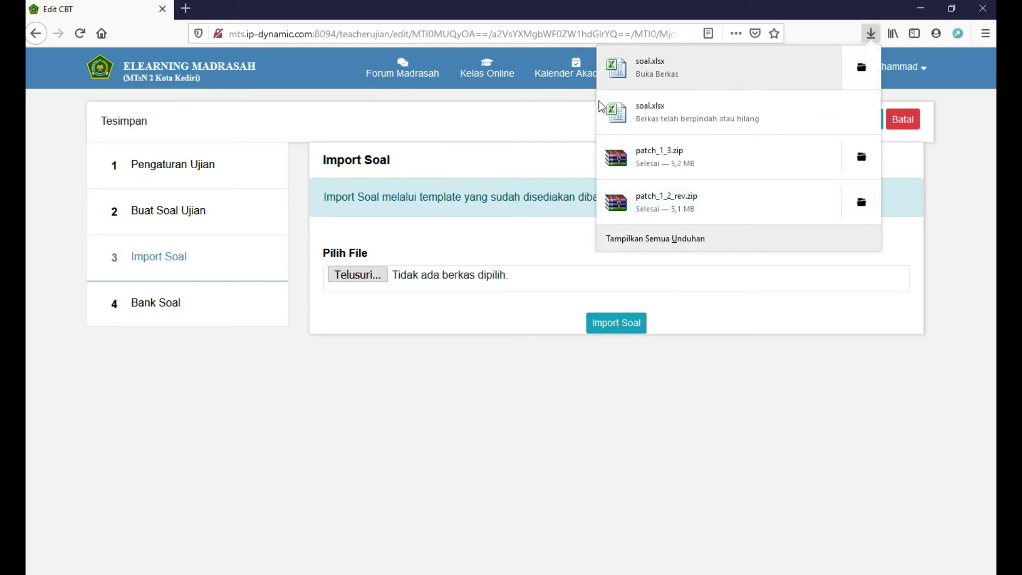
Open soal.xlsx from downloads, then select it in the upload chooser and close it without uploading
{"action": "left_click", "coordinate": [475, 229]}
{"action": "left_click", "coordinate": [382, 277]}
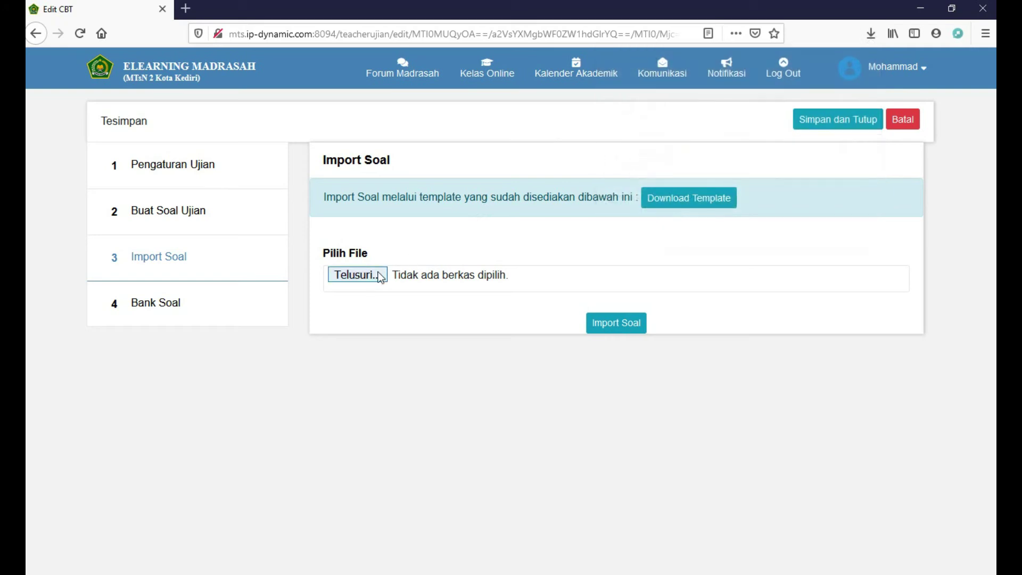
{"action": "left_click", "coordinate": [331, 85]}
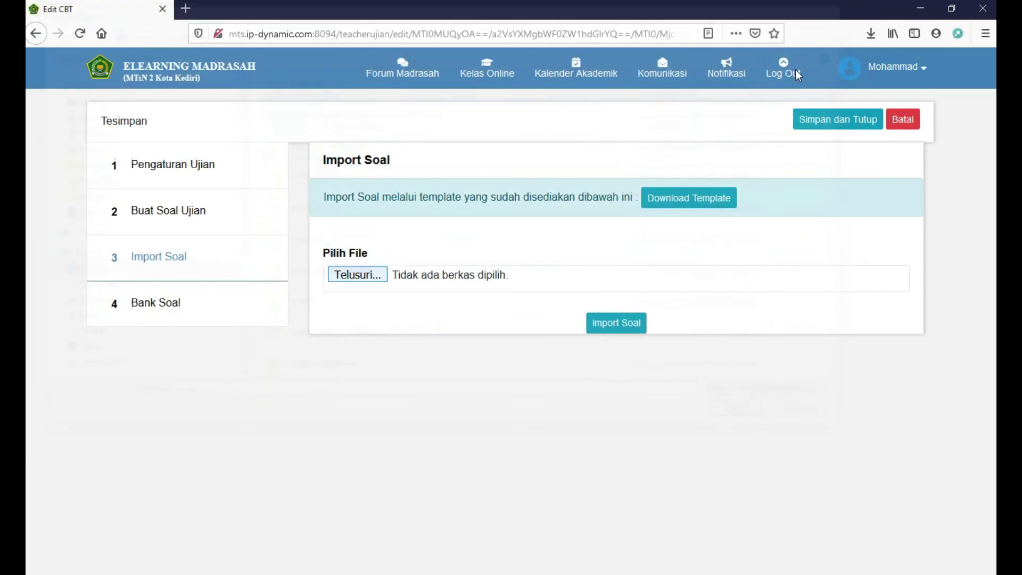
{"action": "left_click", "coordinate": [849, 8]}
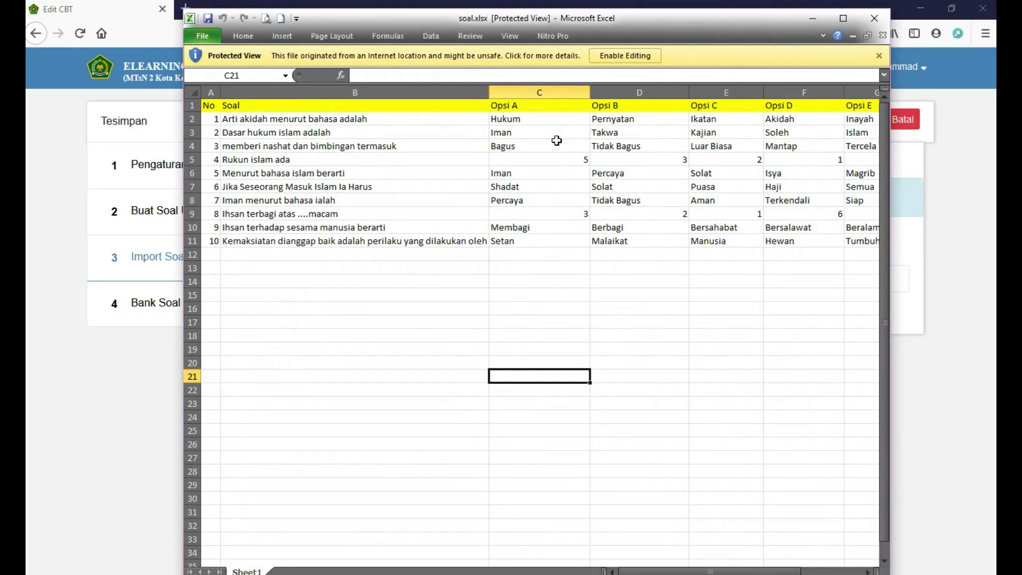
Enable editing in soal.xlsx, check row 2's question, options and Jawaban answer, scan column H, then close Excel
{"action": "left_click", "coordinate": [619, 55]}
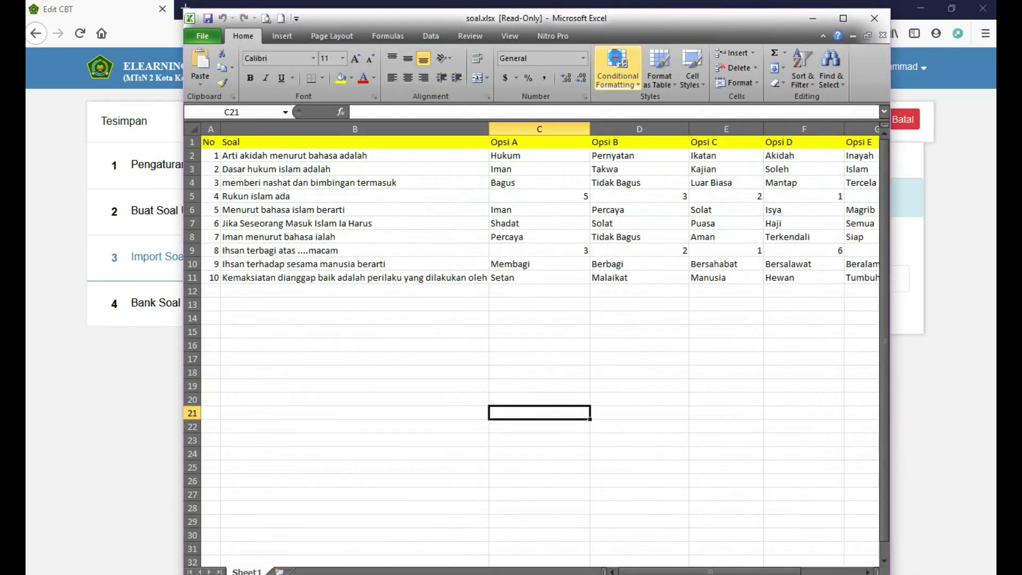
{"action": "left_click", "coordinate": [361, 156]}
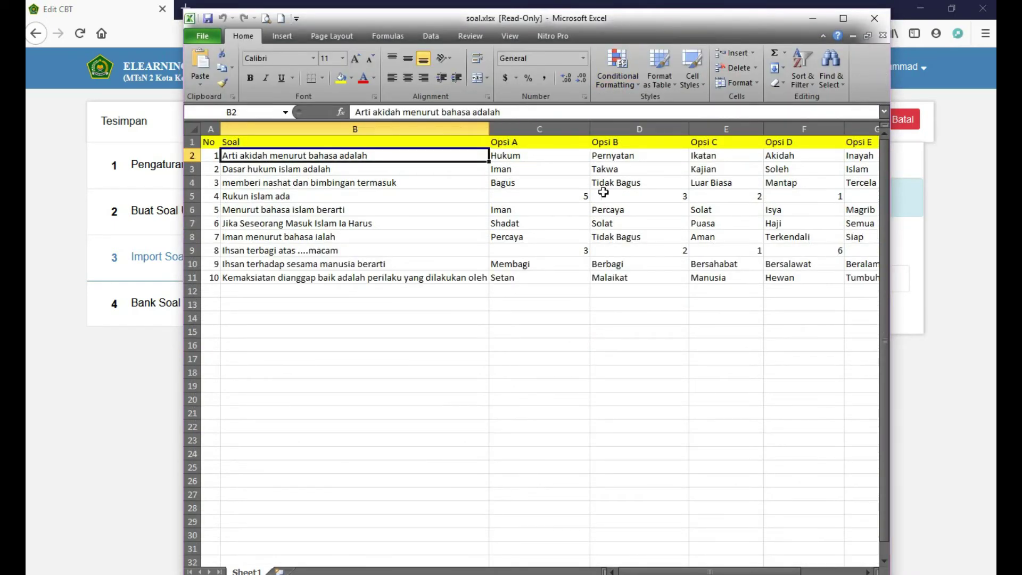
{"action": "key", "text": "Right"}
{"action": "key", "text": "Right"}
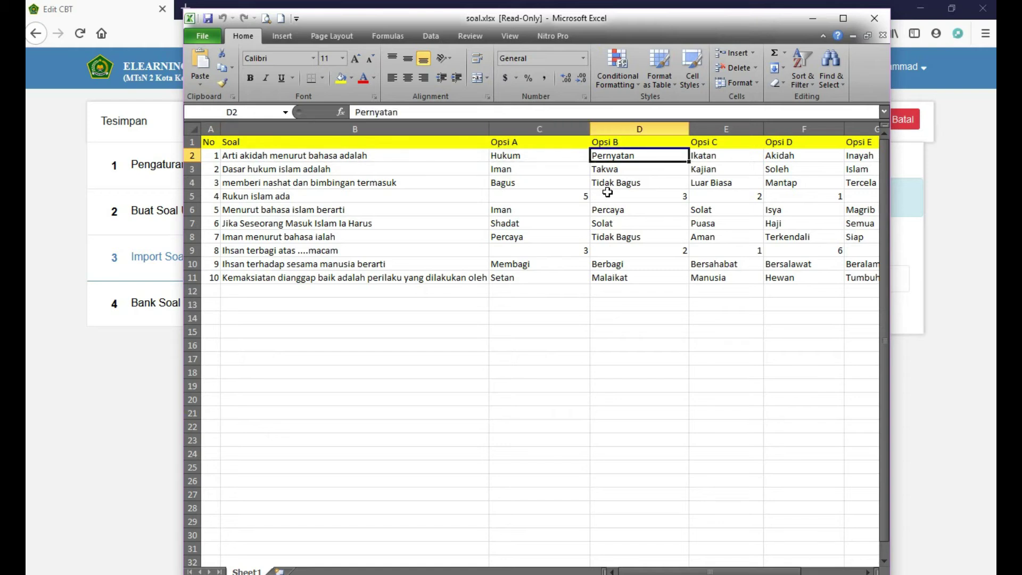
{"action": "key", "text": "Right"}
{"action": "key", "text": "Right"}
{"action": "key", "text": "Right"}
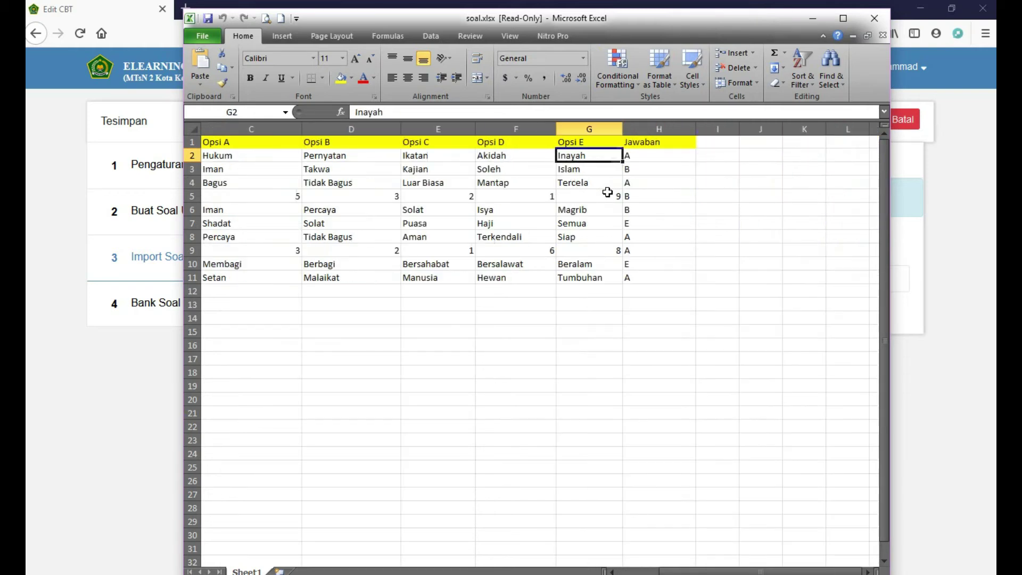
{"action": "key", "text": "Right"}
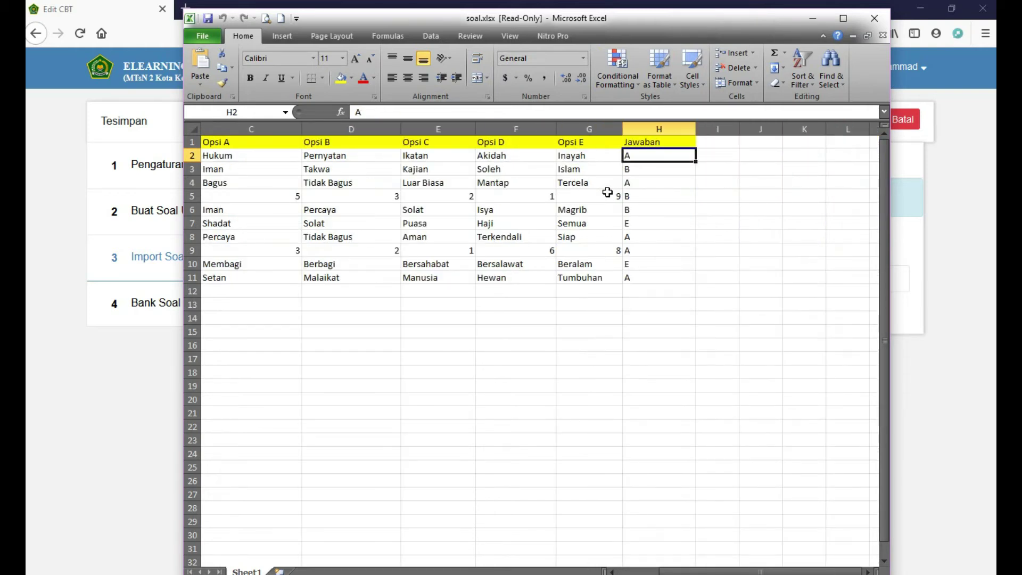
{"action": "key", "text": "Down"}
{"action": "key", "text": "Down"}
{"action": "key", "text": "Down"}
{"action": "key", "text": "Down"}
{"action": "key", "text": "Down"}
{"action": "key", "text": "Down"}
{"action": "key", "text": "Down"}
{"action": "key", "text": "Down"}
{"action": "key", "text": "Down"}
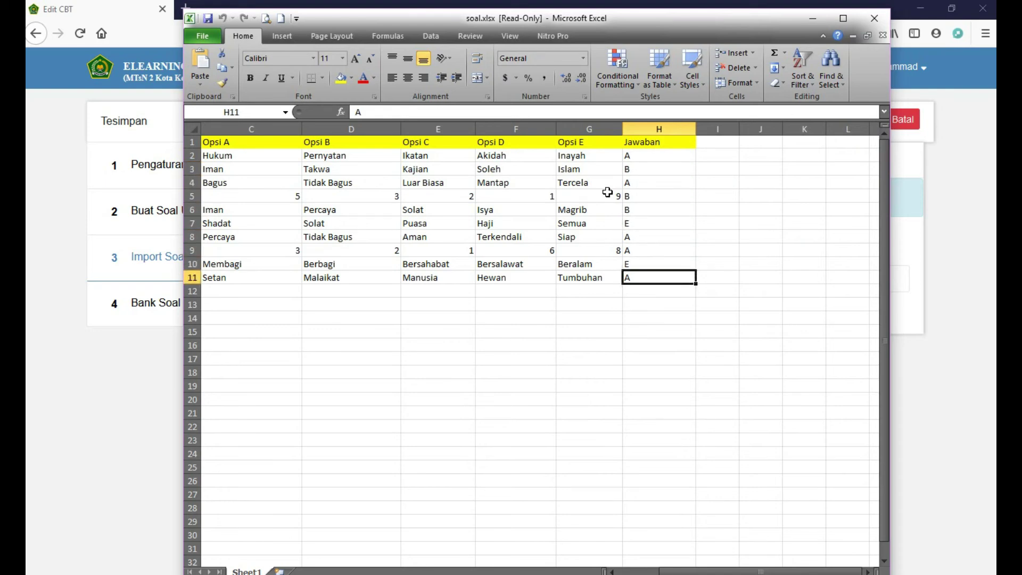
{"action": "left_click", "coordinate": [874, 18]}
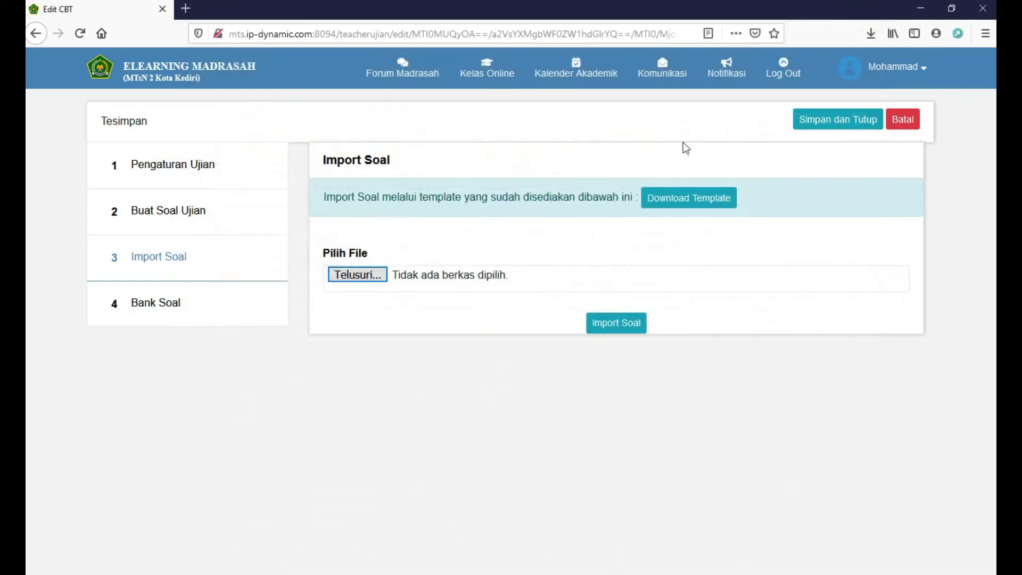
Pick soal.xlsx in the import file chooser, then cancel without importing
{"action": "left_click", "coordinate": [372, 274]}
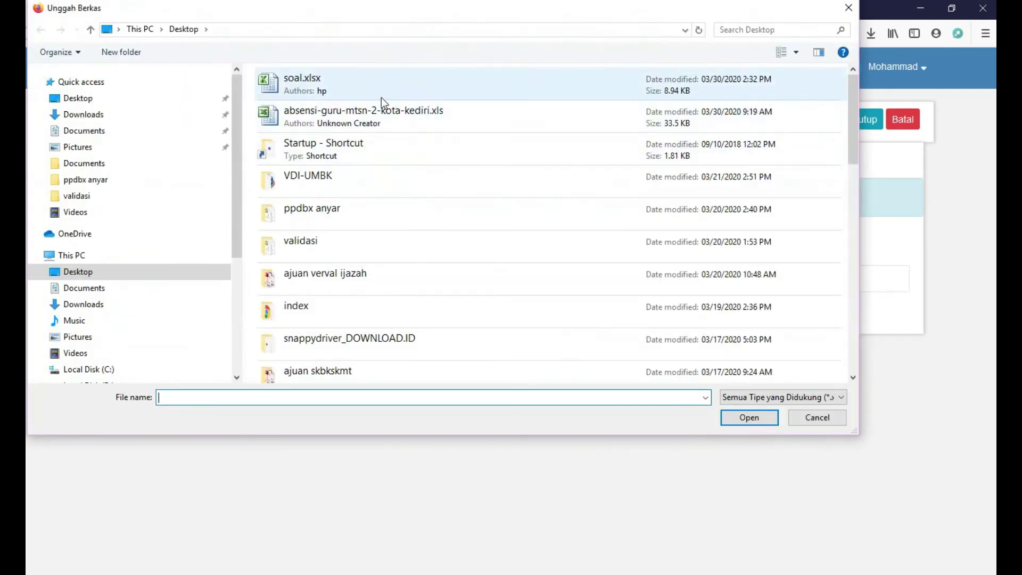
{"action": "left_click", "coordinate": [374, 84]}
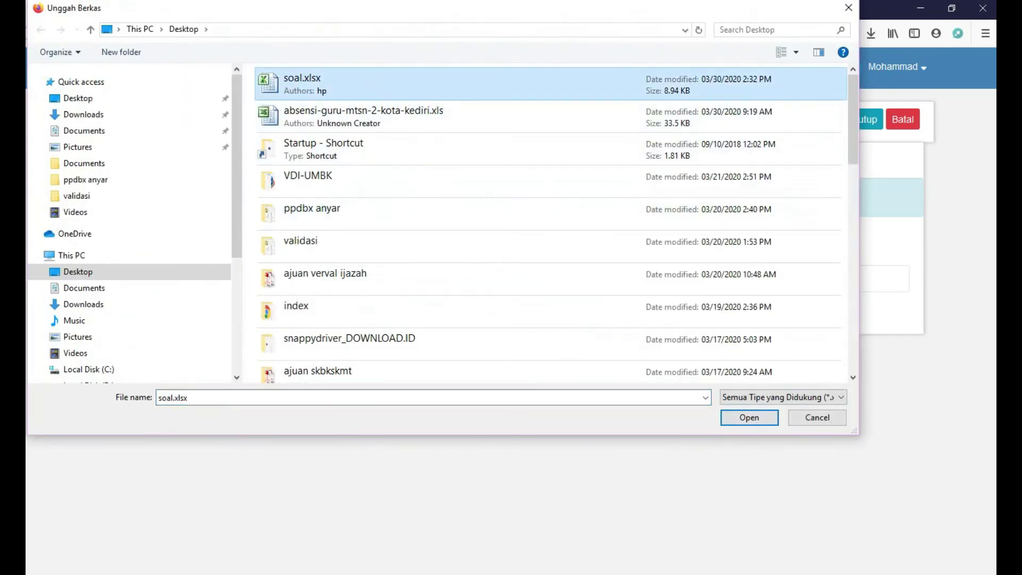
{"action": "key", "text": "Escape"}
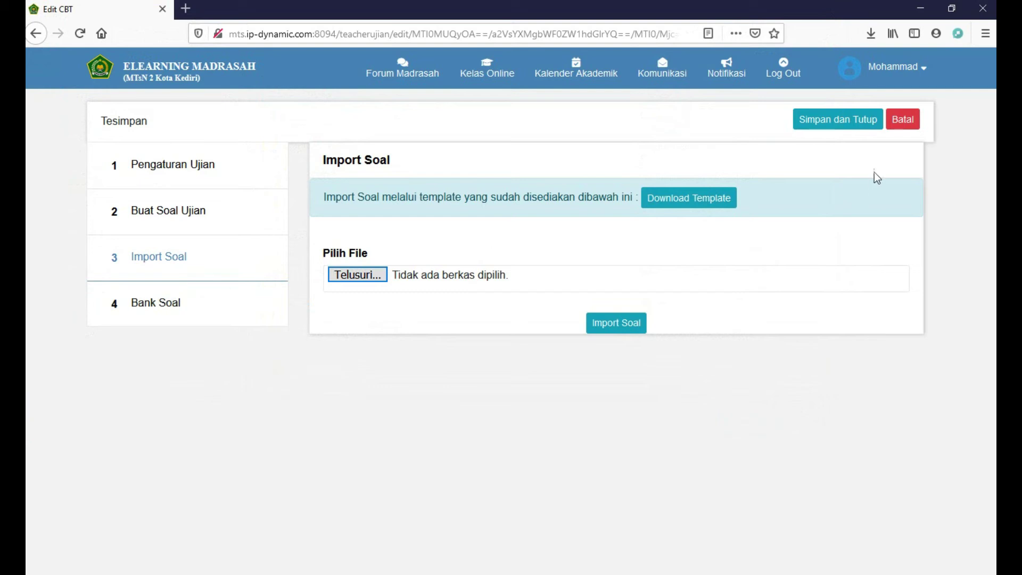
Save and close the kuit matematika 1 quiz, confirming the Peringatan warning
{"action": "left_click", "coordinate": [862, 128]}
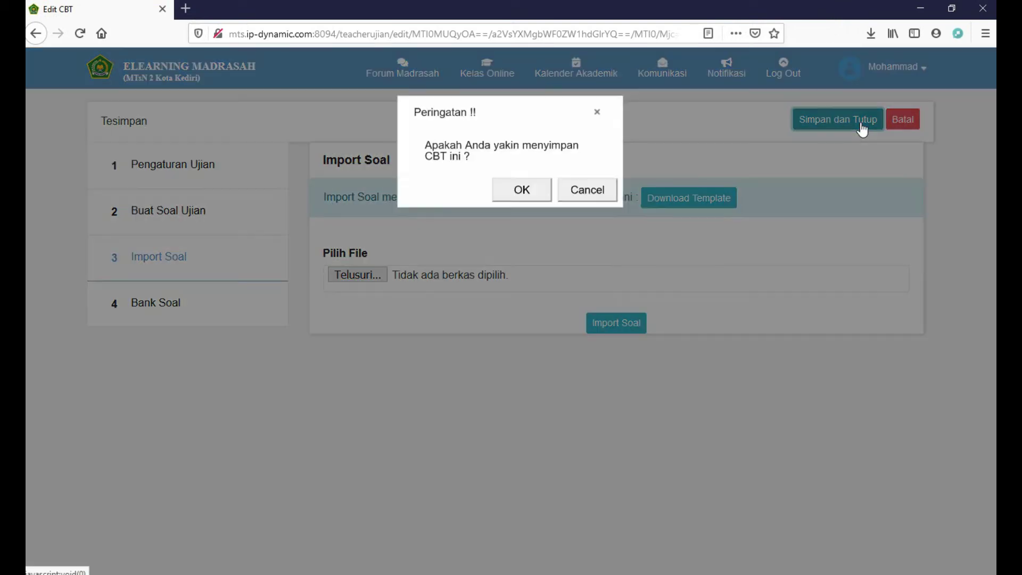
{"action": "left_click", "coordinate": [540, 195]}
{"action": "left_click", "coordinate": [540, 193]}
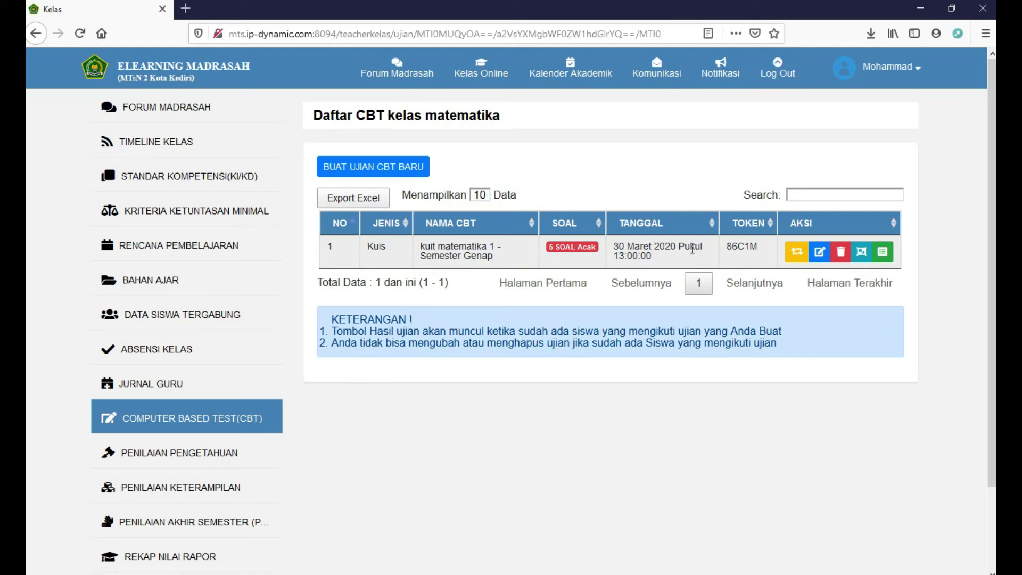
Start the simulated-exam preview and answer question 1 with a, Benar
{"action": "left_click", "coordinate": [797, 255]}
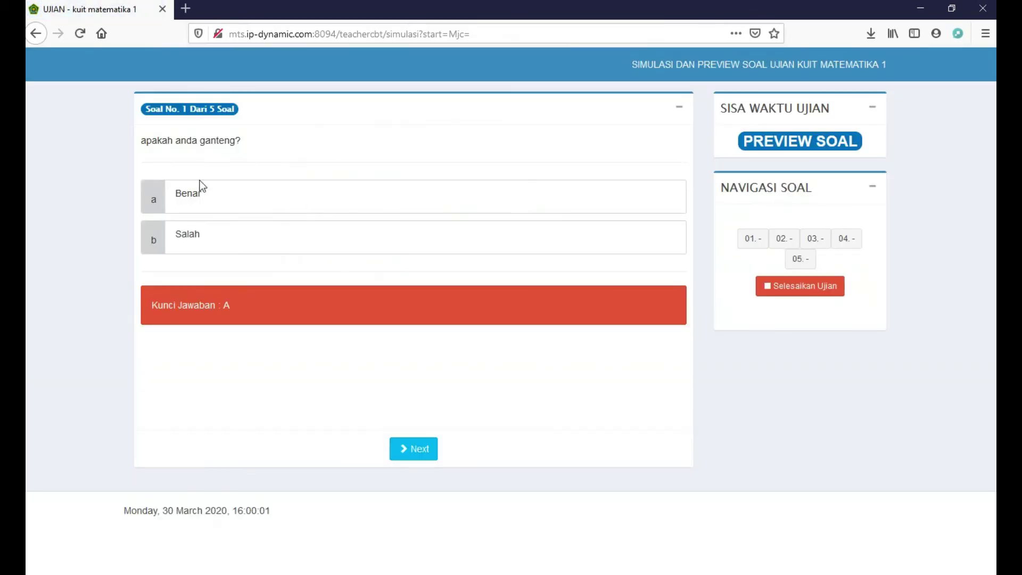
{"action": "left_click", "coordinate": [205, 194]}
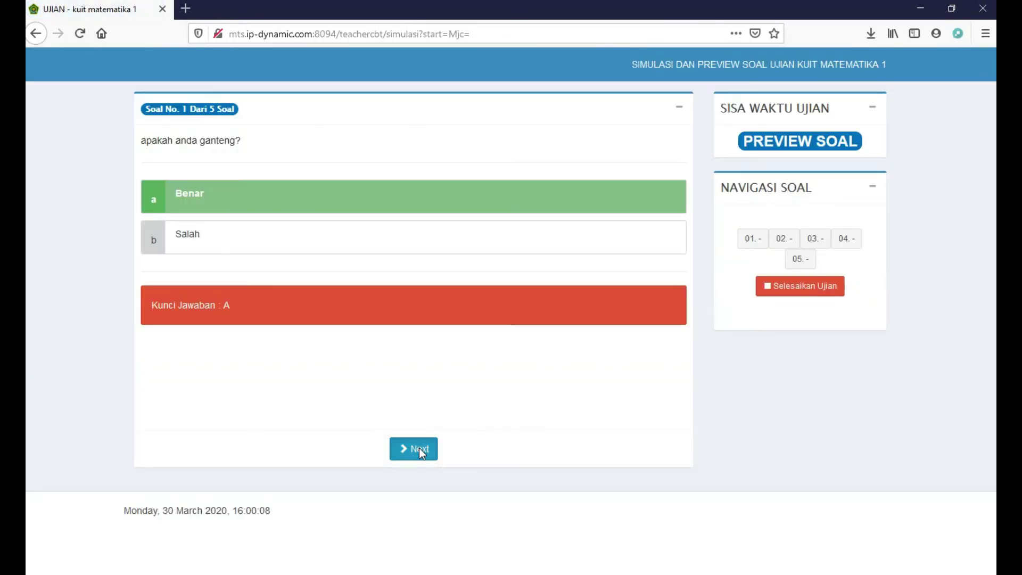
{"action": "left_click", "coordinate": [419, 448]}
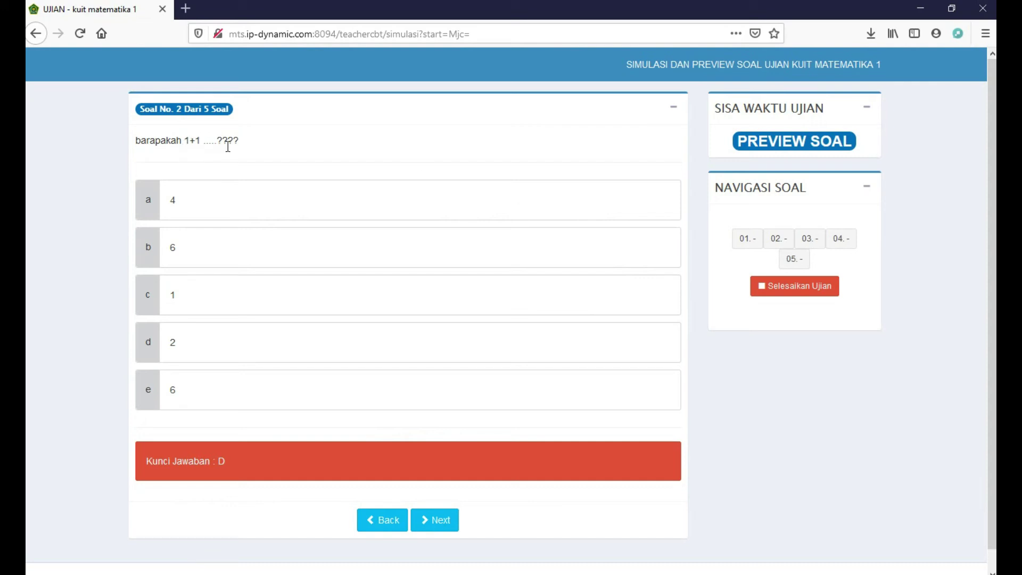
Jump among questions 3, 1, 5 and 4, placing block 5 in question 3's top slot
{"action": "left_click", "coordinate": [809, 241]}
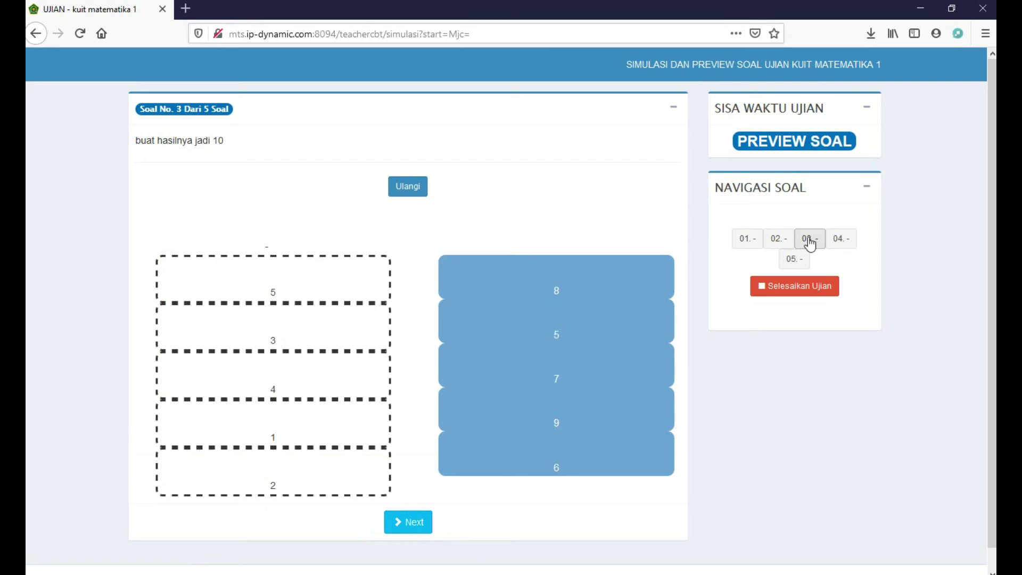
{"action": "left_click_drag", "start_coordinate": [538, 337], "coordinate": [317, 286]}
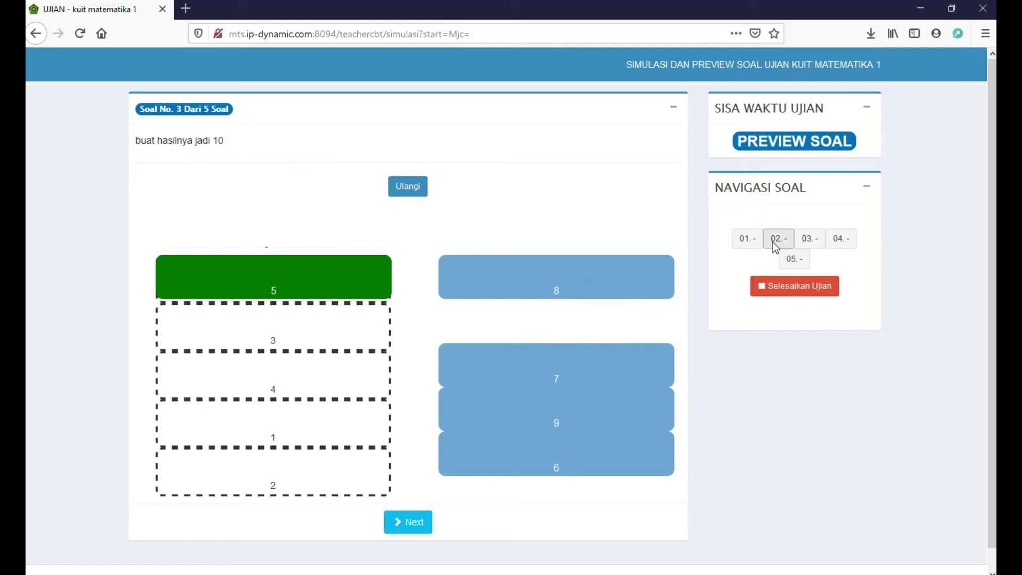
{"action": "left_click", "coordinate": [751, 240]}
{"action": "left_click", "coordinate": [798, 259]}
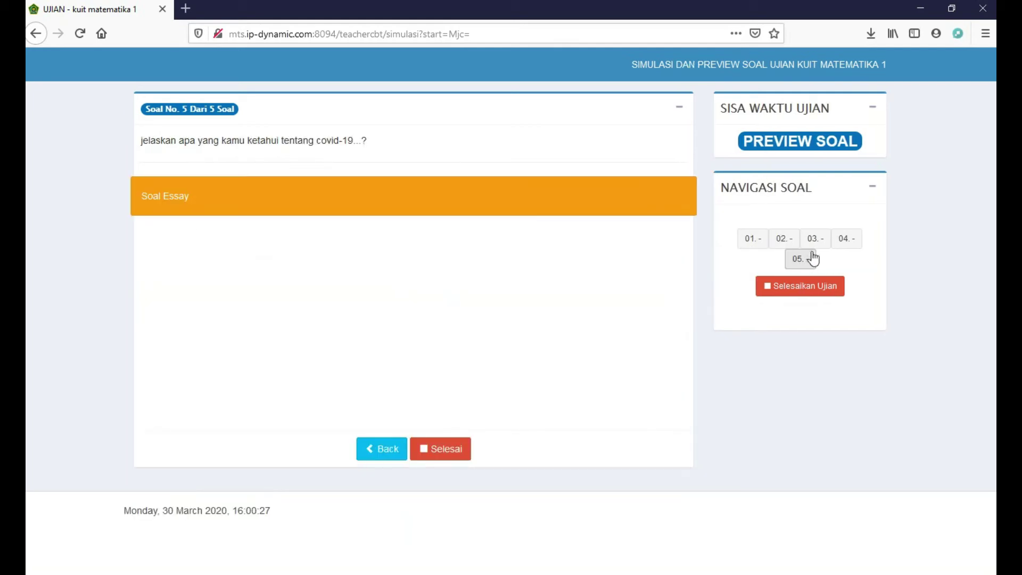
{"action": "left_click", "coordinate": [813, 242]}
{"action": "left_click", "coordinate": [842, 242]}
{"action": "left_click", "coordinate": [751, 240]}
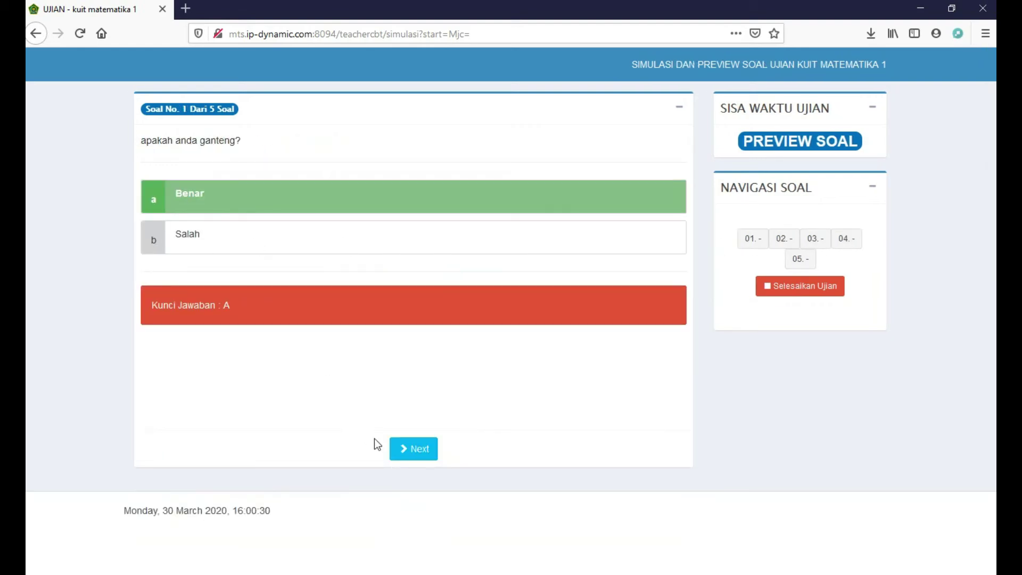
Answer question 2 with d (2) and arrange question 3's blocks 8, 6, 7 and 9 into slots
{"action": "left_click", "coordinate": [415, 449]}
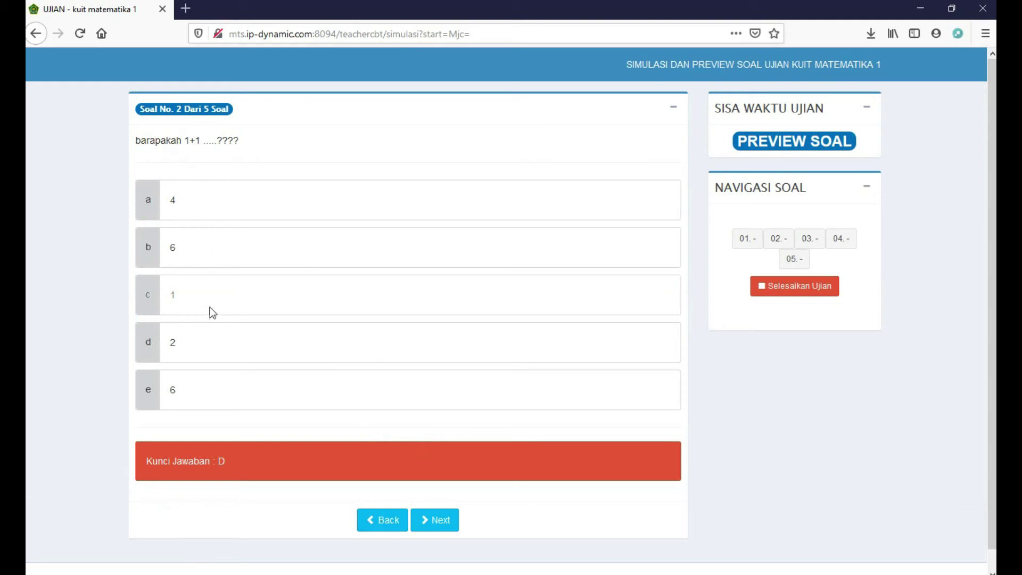
{"action": "left_click", "coordinate": [214, 350]}
{"action": "left_click", "coordinate": [441, 520]}
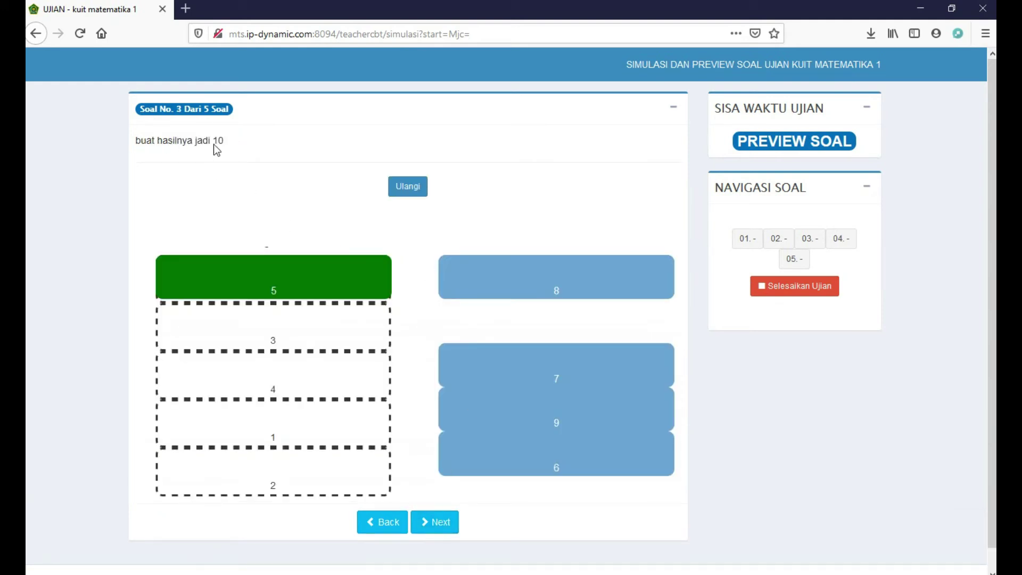
{"action": "left_click_drag", "start_coordinate": [566, 290], "coordinate": [328, 481]}
{"action": "left_click_drag", "start_coordinate": [551, 467], "coordinate": [292, 375]}
{"action": "left_click_drag", "start_coordinate": [529, 372], "coordinate": [303, 334]}
{"action": "left_click_drag", "start_coordinate": [550, 411], "coordinate": [312, 429]}
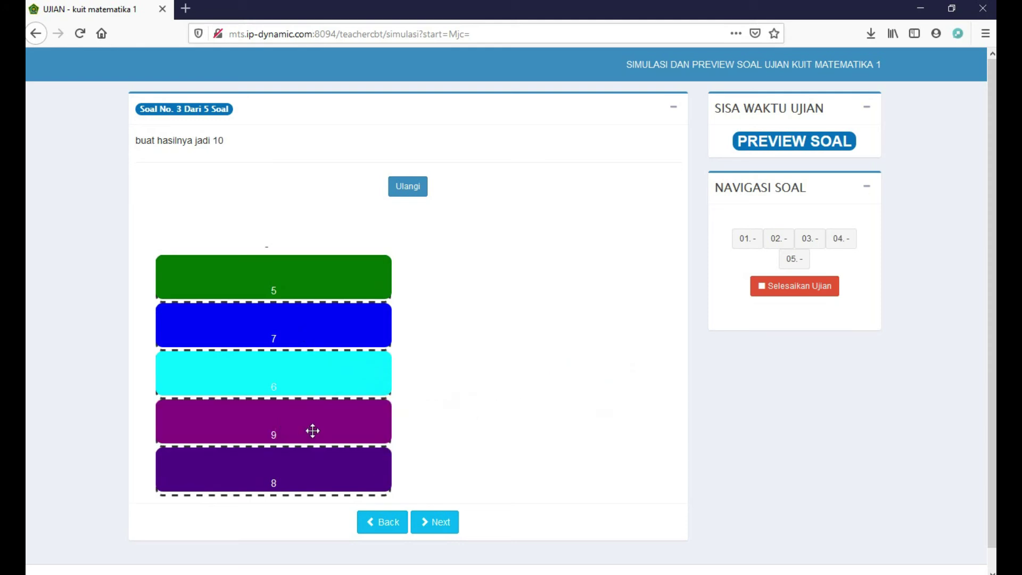
Move through questions 4 and 5, then end the preview exam and confirm
{"action": "left_click", "coordinate": [433, 522]}
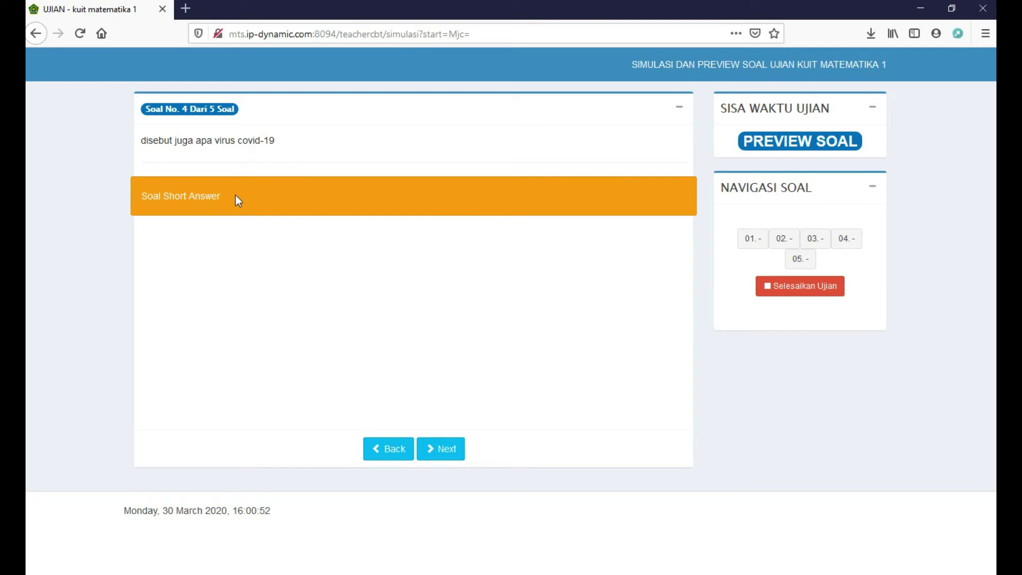
{"action": "left_click", "coordinate": [449, 453]}
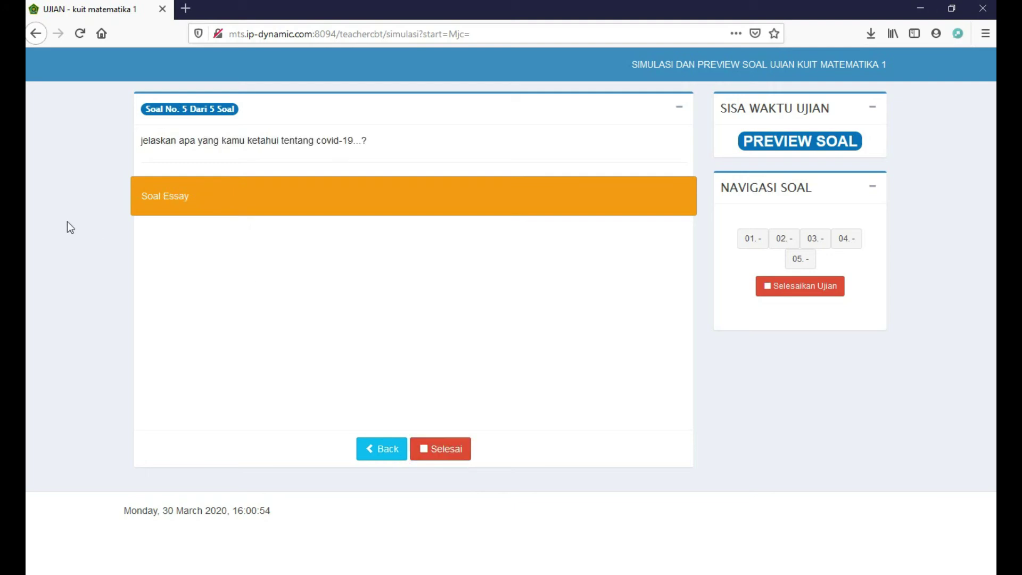
{"action": "left_click", "coordinate": [455, 446]}
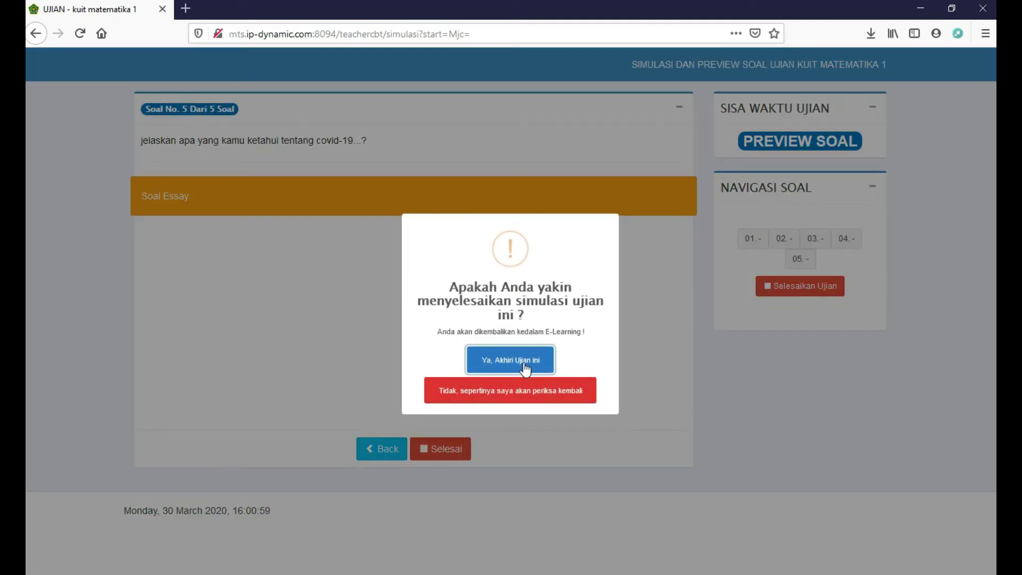
{"action": "left_click", "coordinate": [525, 367]}
{"action": "left_click", "coordinate": [523, 367]}
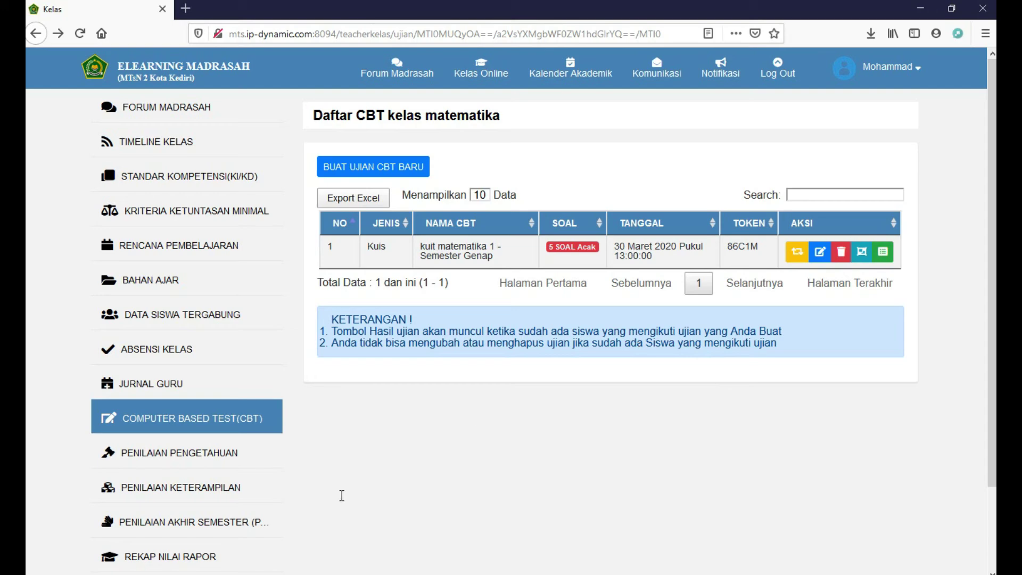
In the student's Chrome window, reload the exam page, go back, and bring up the finish-exam confirmation
{"action": "mouse_move", "coordinate": [205, 573]}
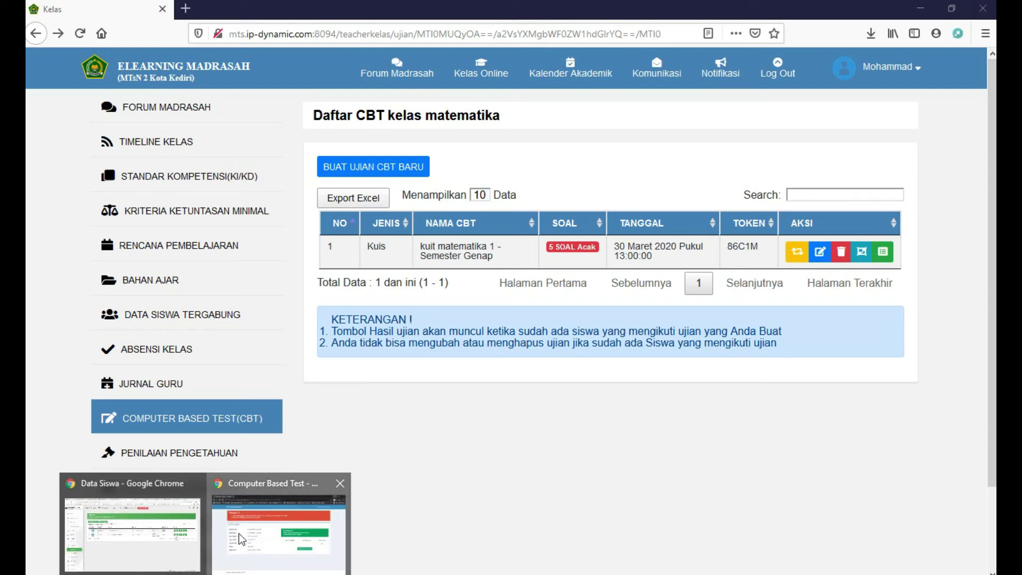
{"action": "left_click", "coordinate": [279, 532]}
{"action": "left_click", "coordinate": [79, 34]}
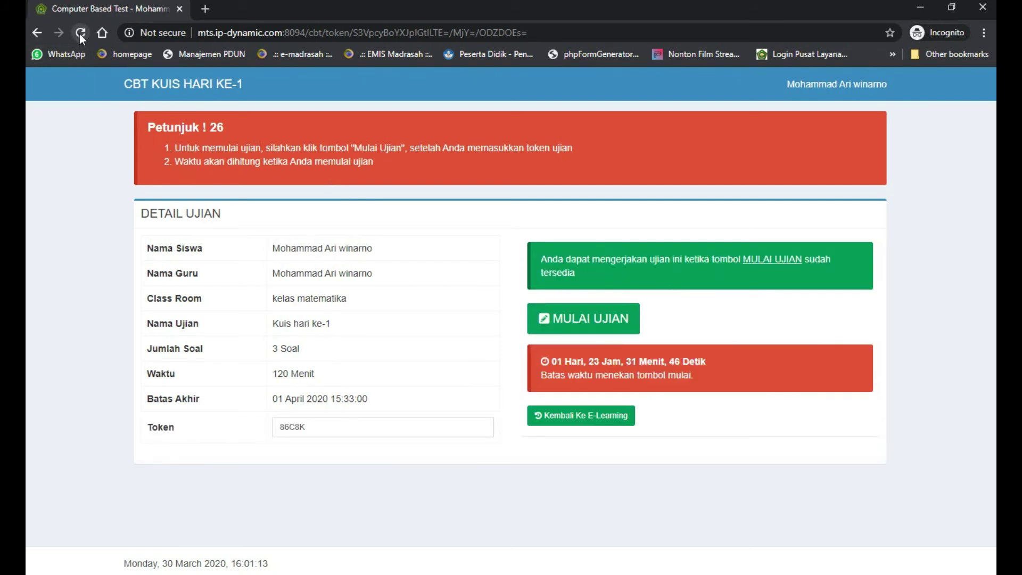
{"action": "left_click", "coordinate": [37, 34]}
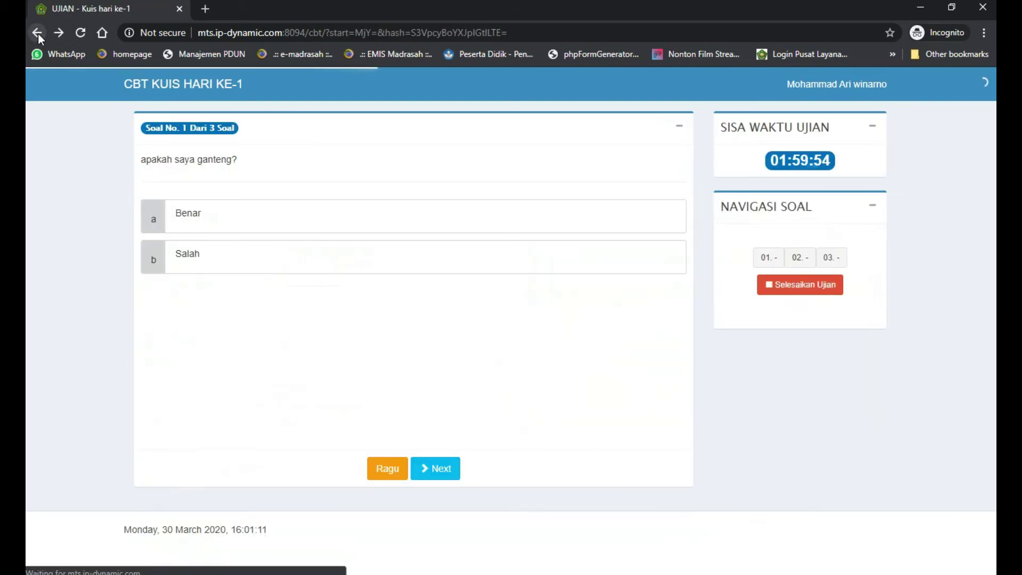
{"action": "left_click", "coordinate": [838, 87]}
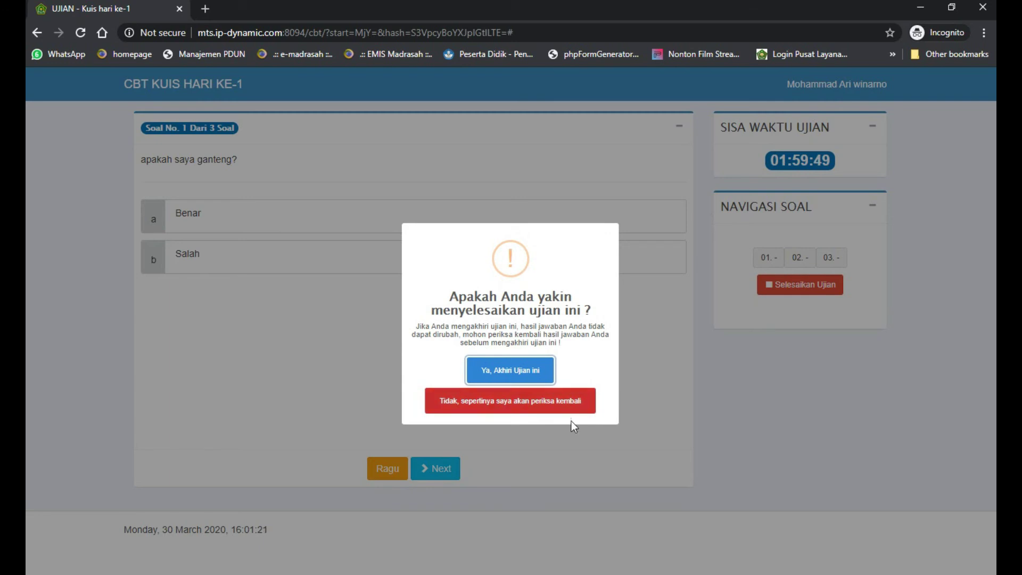
Trim the address to mts.ip-dynamic.com:8094/ to load the site's login page
{"action": "left_click", "coordinate": [299, 33]}
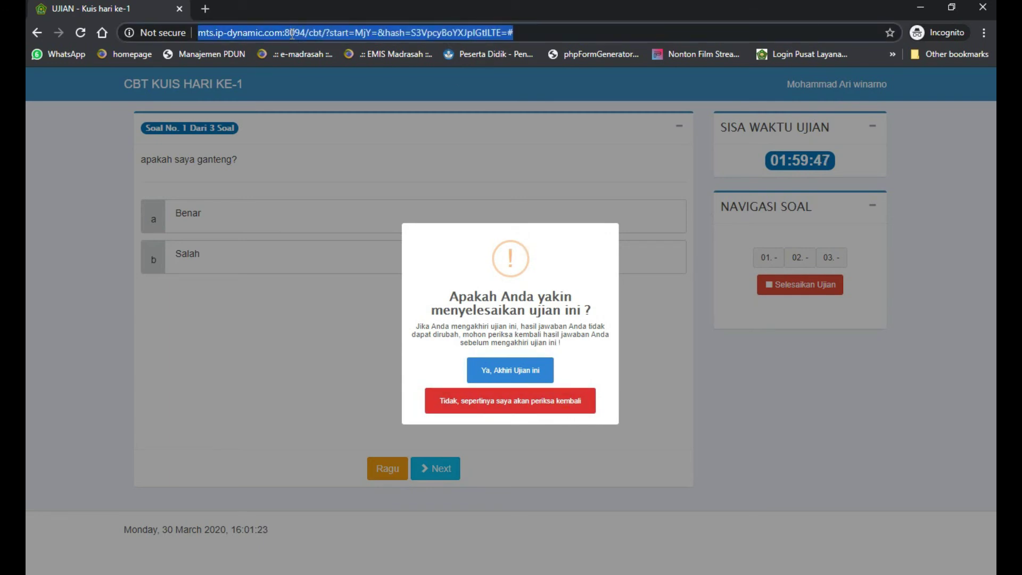
{"action": "left_click", "coordinate": [310, 33]}
{"action": "left_click_drag", "start_coordinate": [318, 31], "coordinate": [667, 32]}
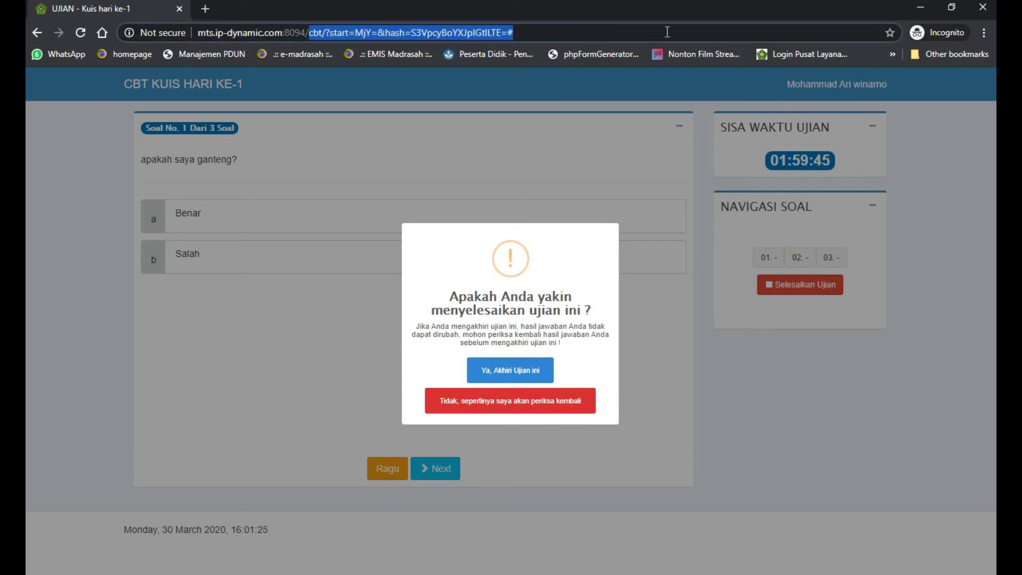
{"action": "key", "text": "BackSpace"}
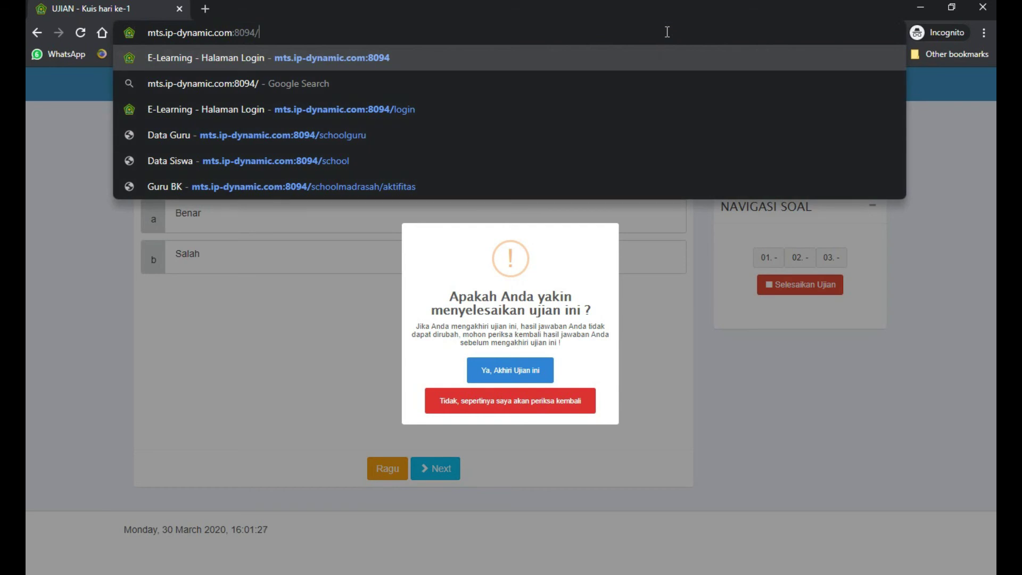
{"action": "key", "text": "Return"}
{"action": "left_click", "coordinate": [644, 193]}
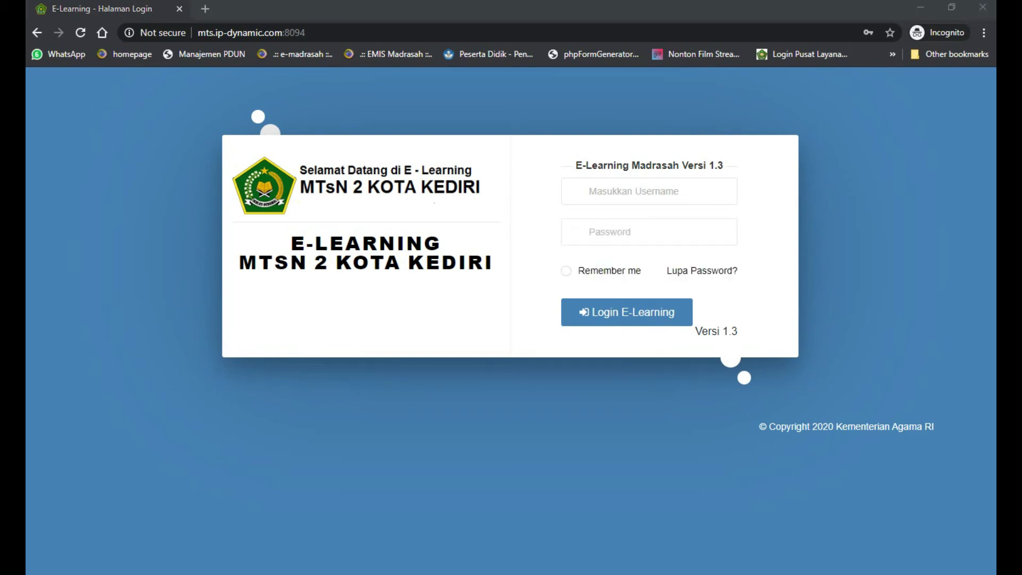
Log in with the saved student username and password, ticking Remember me
{"action": "left_click", "coordinate": [614, 186]}
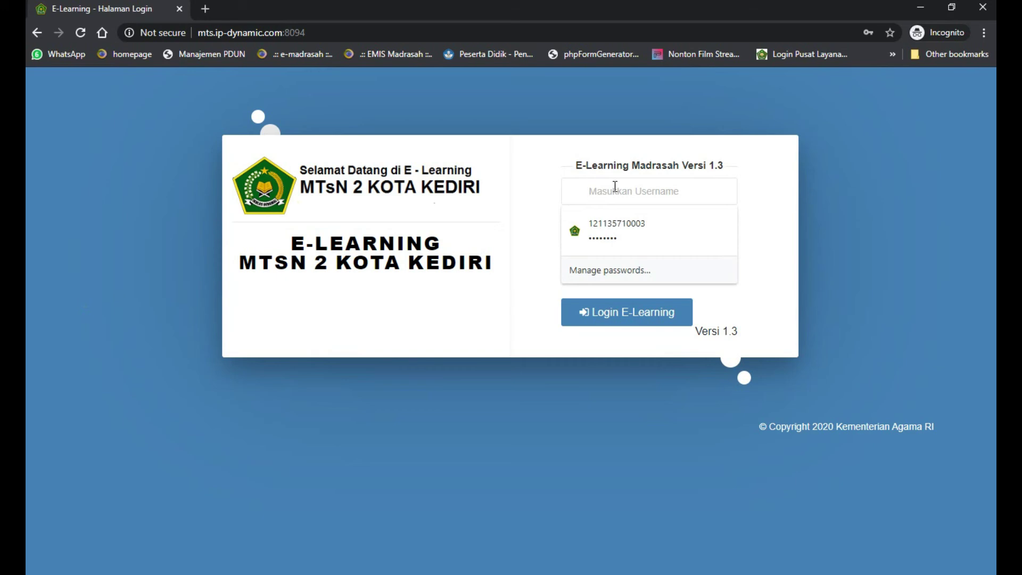
{"action": "key", "text": "ctrl+v"}
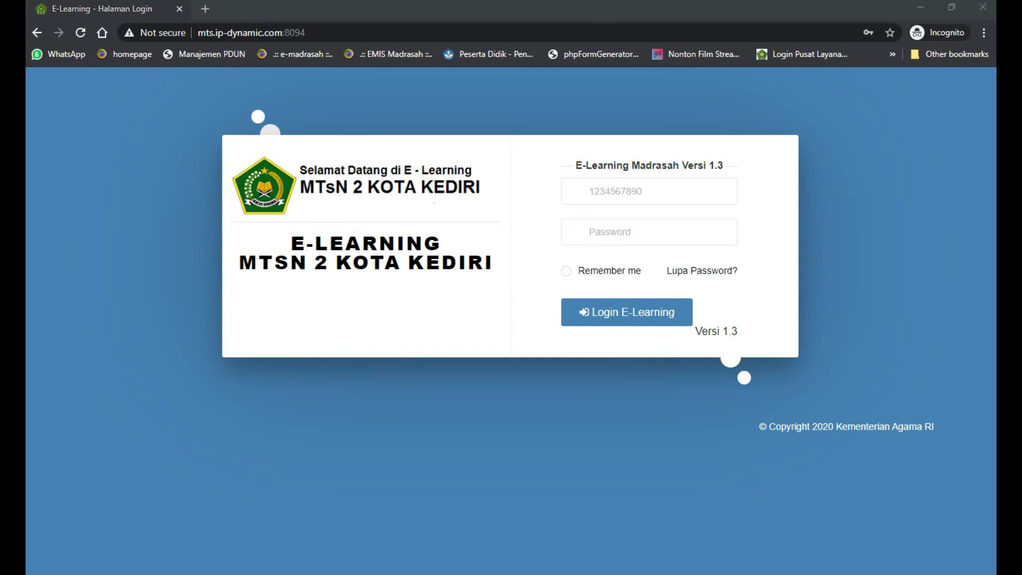
{"action": "left_click", "coordinate": [612, 230]}
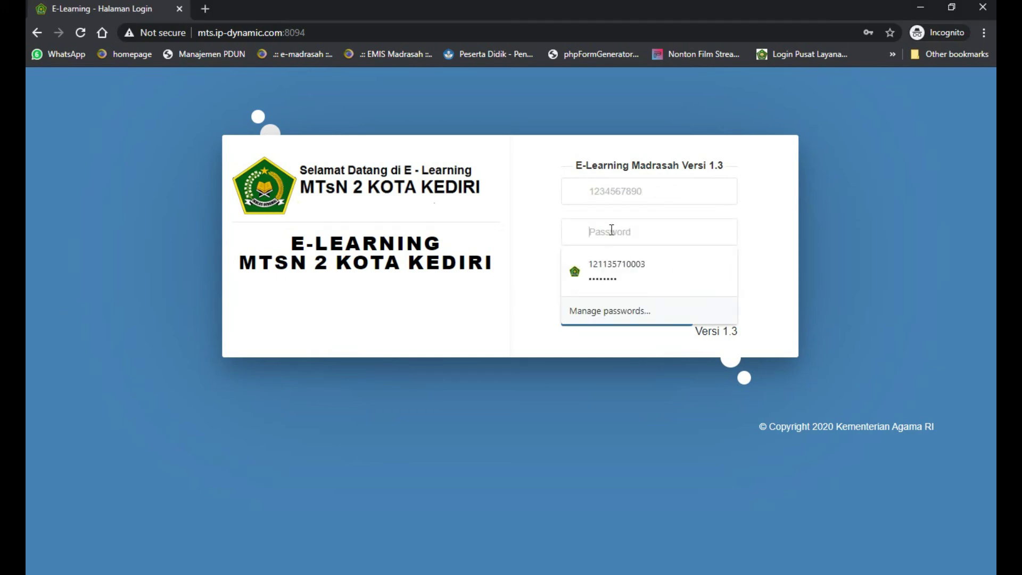
{"action": "key", "text": "ctrl+v"}
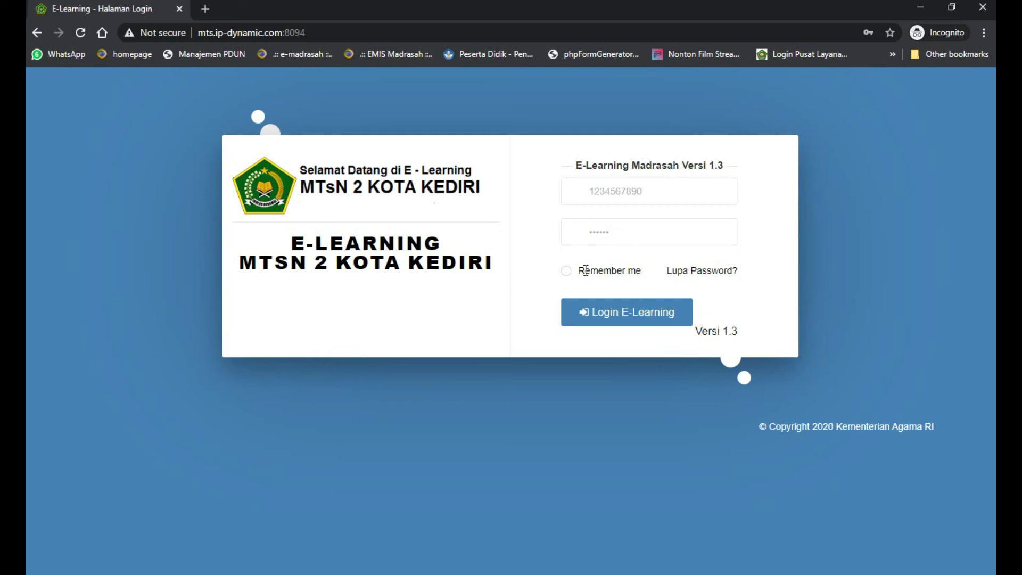
{"action": "left_click", "coordinate": [566, 270]}
{"action": "left_click", "coordinate": [605, 313]}
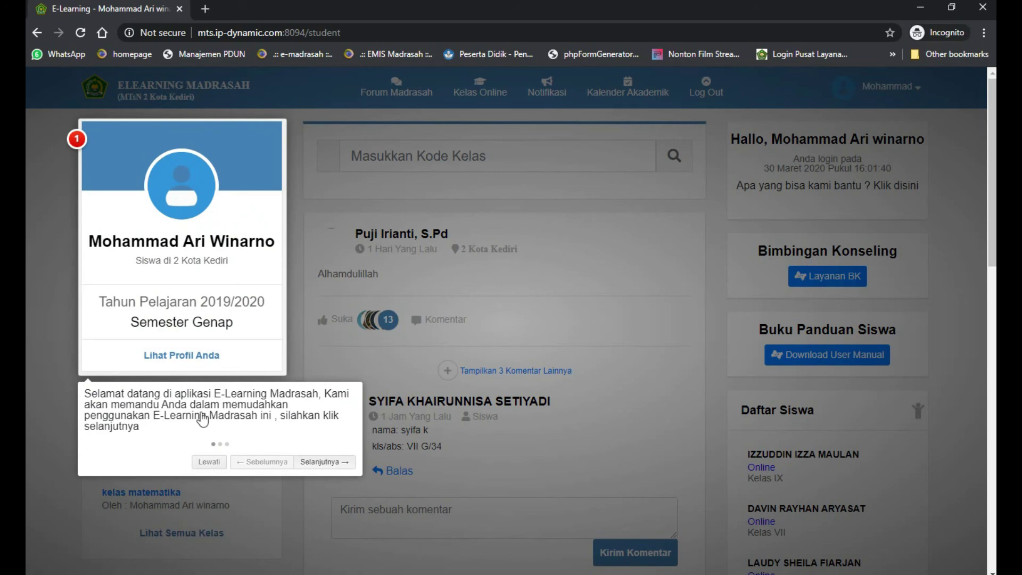
Skip the welcome tour and open kelas matematika's CBT exam list
{"action": "left_click", "coordinate": [210, 463]}
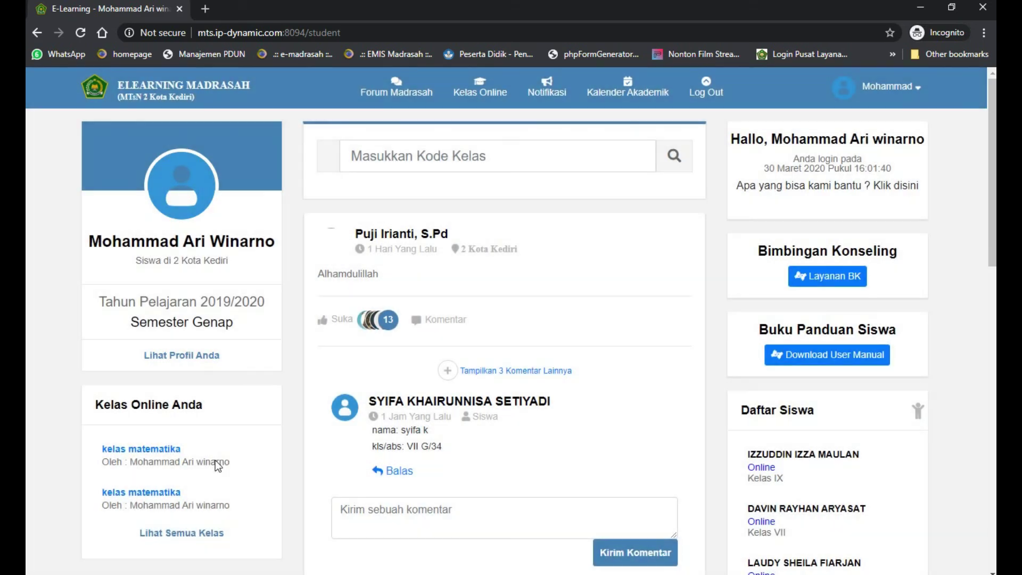
{"action": "left_click", "coordinate": [151, 452]}
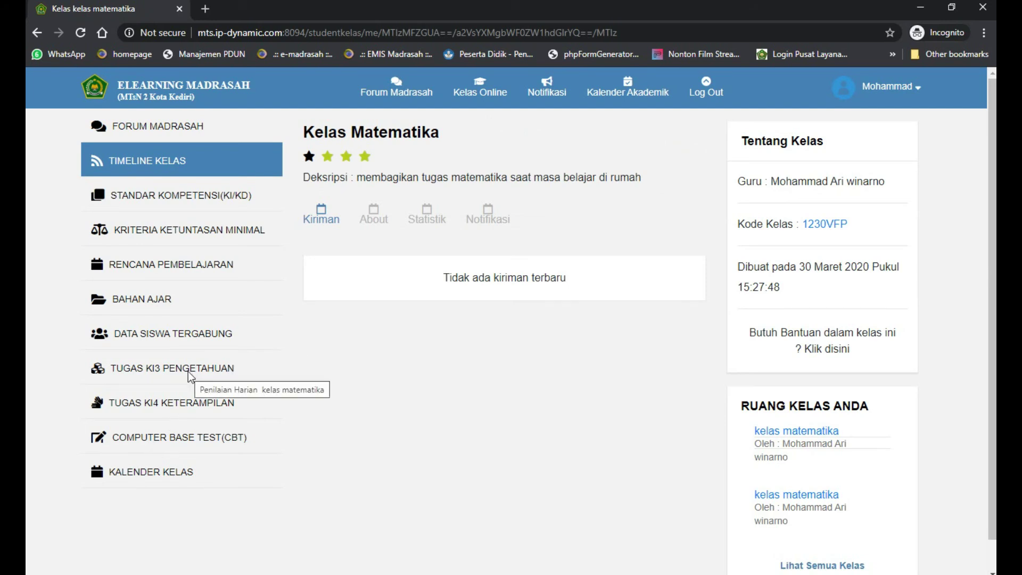
{"action": "left_click", "coordinate": [173, 441]}
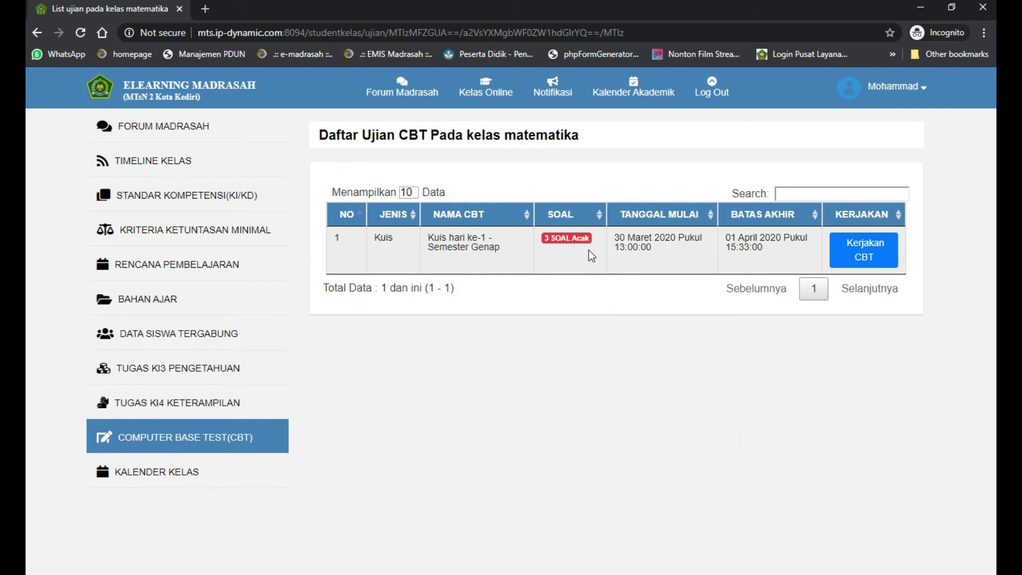
Via the joined-classes list, open the second kelas matematika class (9P) and its CBT list
{"action": "left_click", "coordinate": [478, 88]}
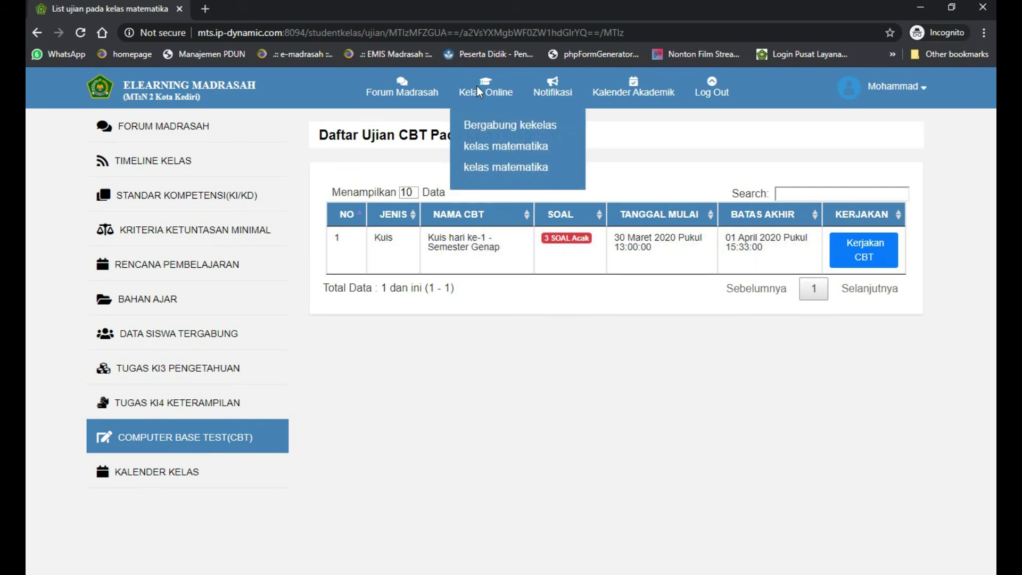
{"action": "left_click", "coordinate": [481, 151]}
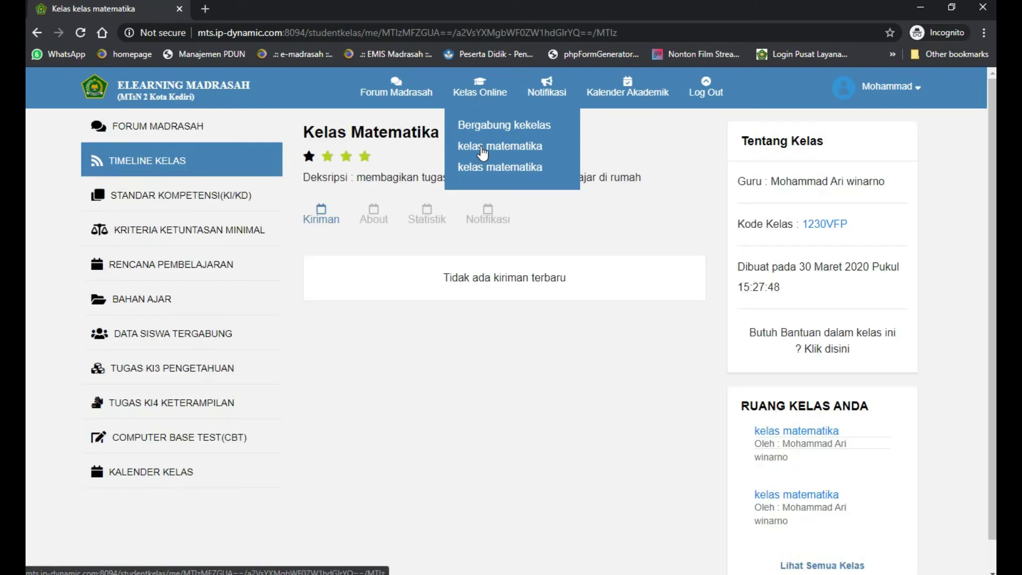
{"action": "left_click", "coordinate": [216, 441]}
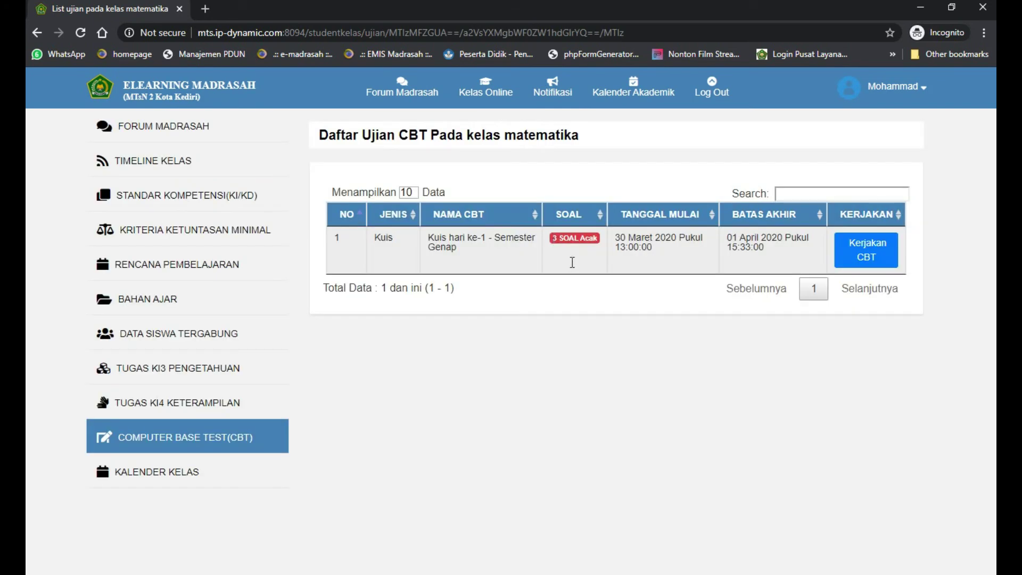
{"action": "left_click", "coordinate": [486, 167]}
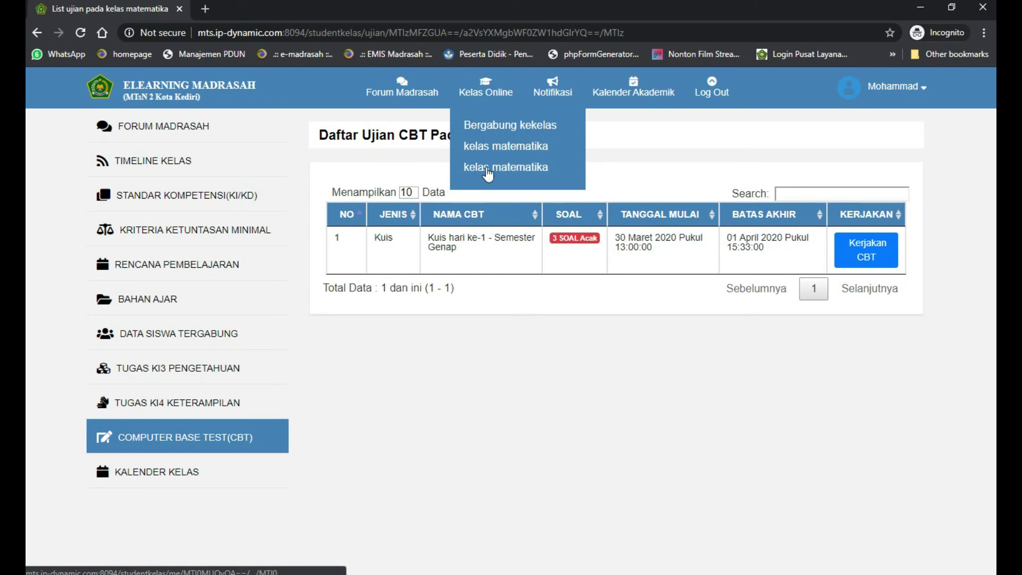
{"action": "left_click", "coordinate": [159, 437]}
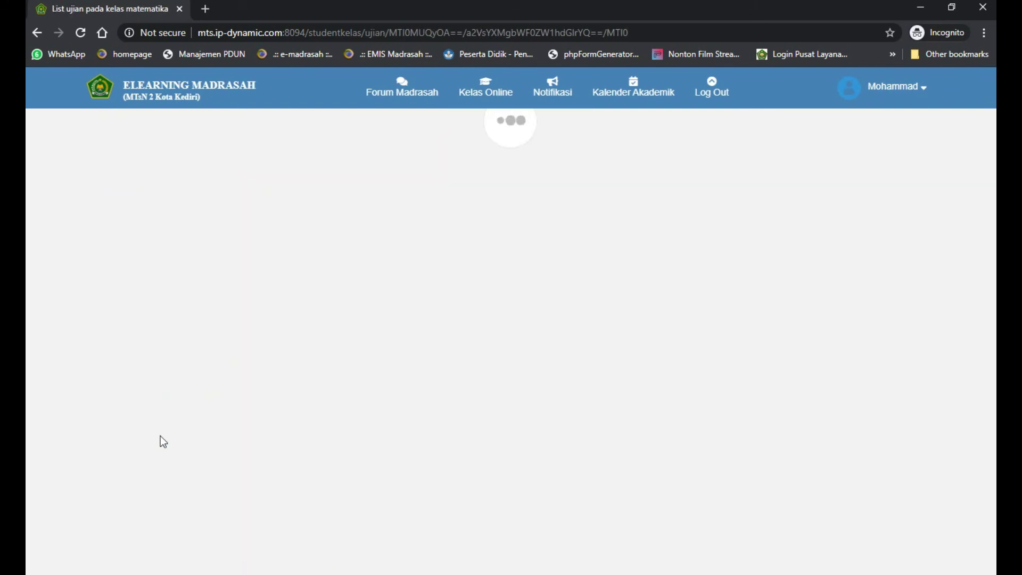
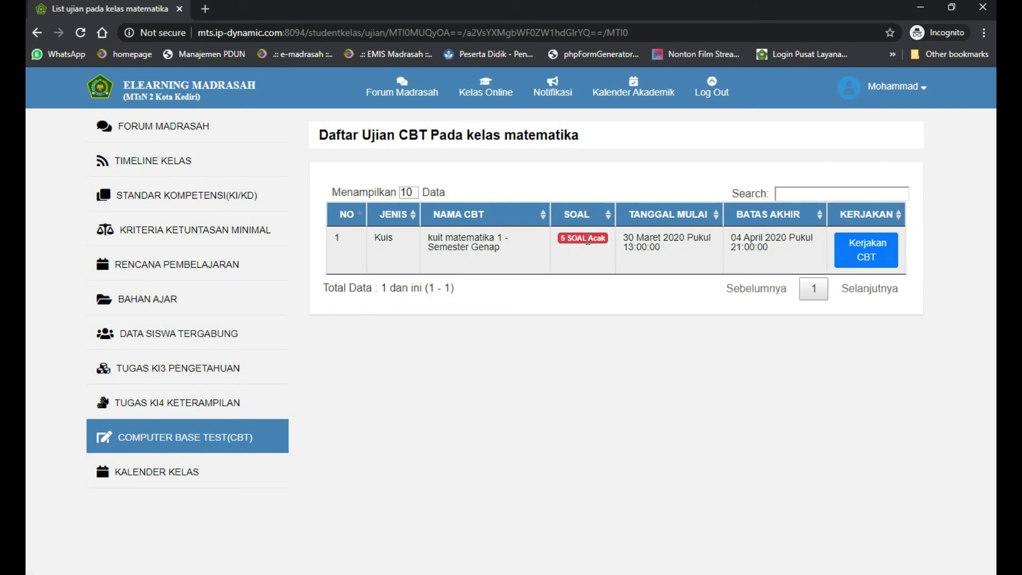
Start kuit matematika 1 with its exam token and confirm to reach question 1
{"action": "left_click", "coordinate": [869, 254]}
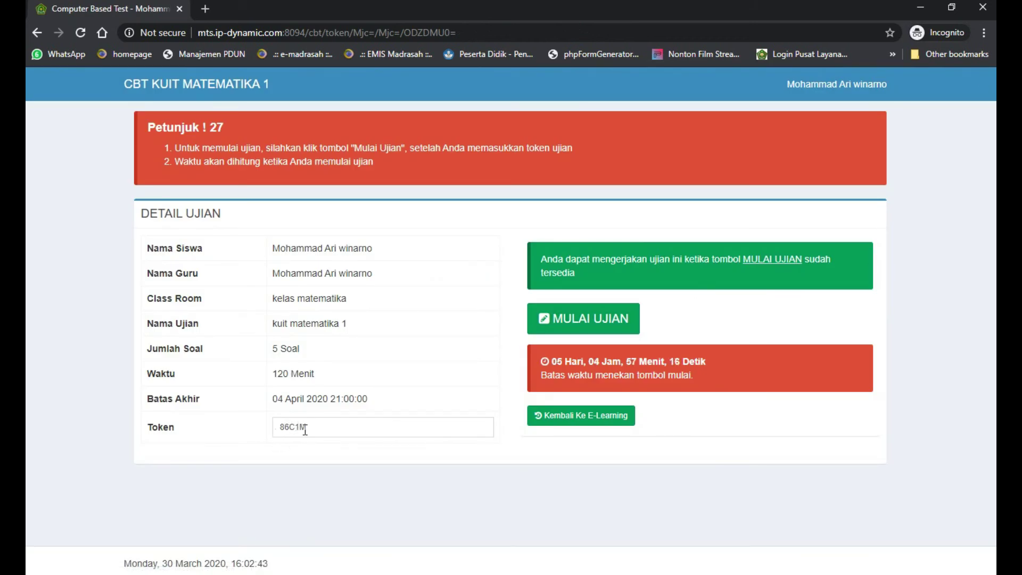
{"action": "left_click", "coordinate": [579, 323]}
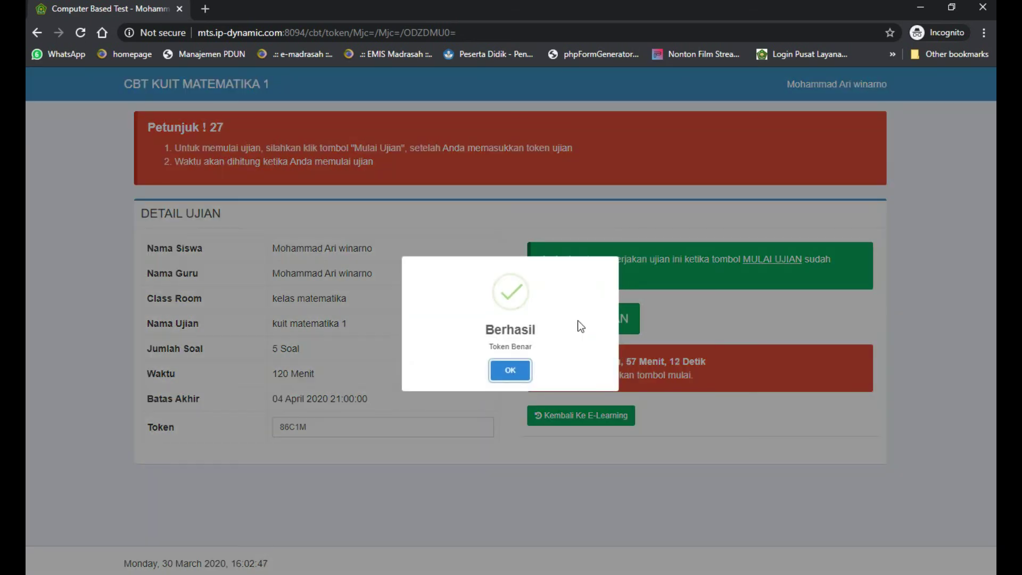
{"action": "left_click", "coordinate": [520, 371]}
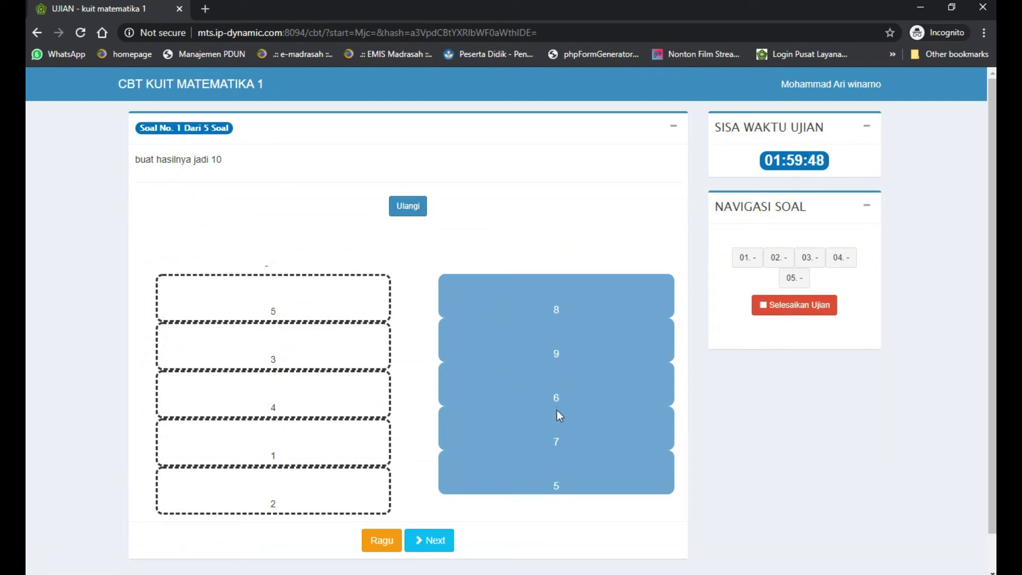
Match cards into pairs making 10 (5–5, 8–2, 6–4, 7–3, 9–1), then go to question 2
{"action": "left_click_drag", "start_coordinate": [540, 473], "coordinate": [320, 306]}
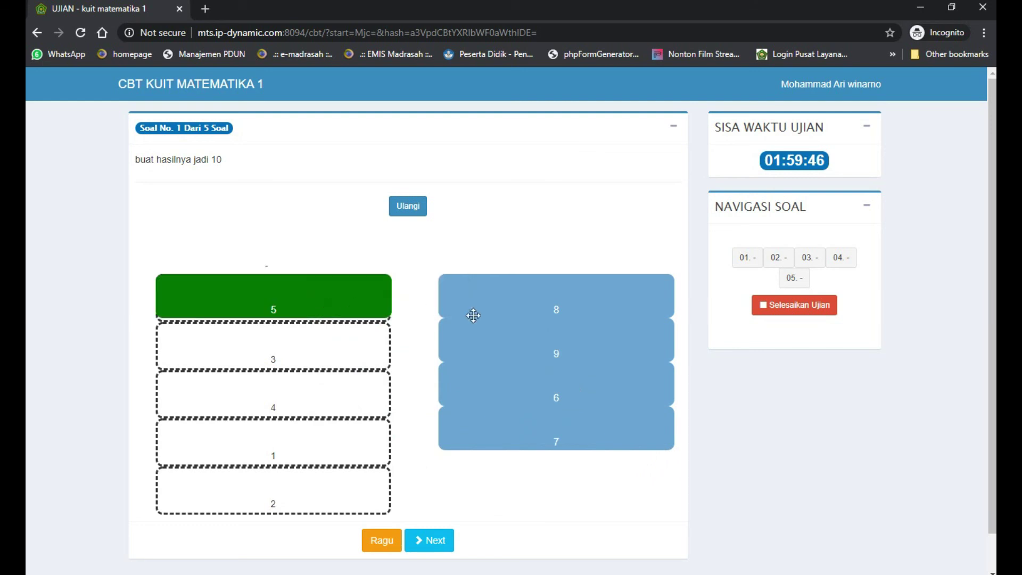
{"action": "left_click_drag", "start_coordinate": [473, 316], "coordinate": [329, 511]}
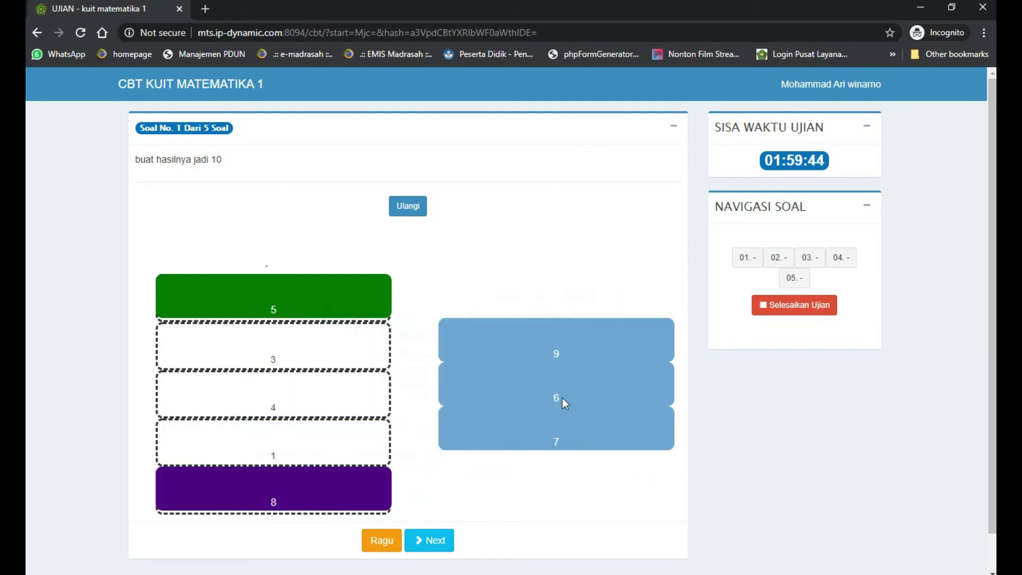
{"action": "left_click_drag", "start_coordinate": [562, 399], "coordinate": [384, 406]}
{"action": "left_click_drag", "start_coordinate": [485, 417], "coordinate": [276, 344]}
{"action": "left_click_drag", "start_coordinate": [559, 346], "coordinate": [295, 439]}
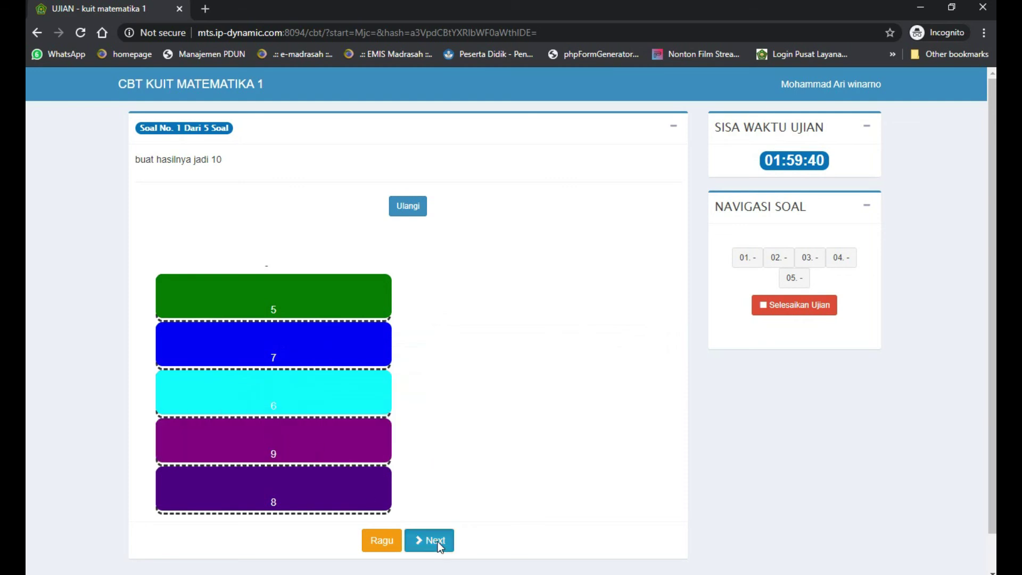
{"action": "left_click", "coordinate": [433, 540]}
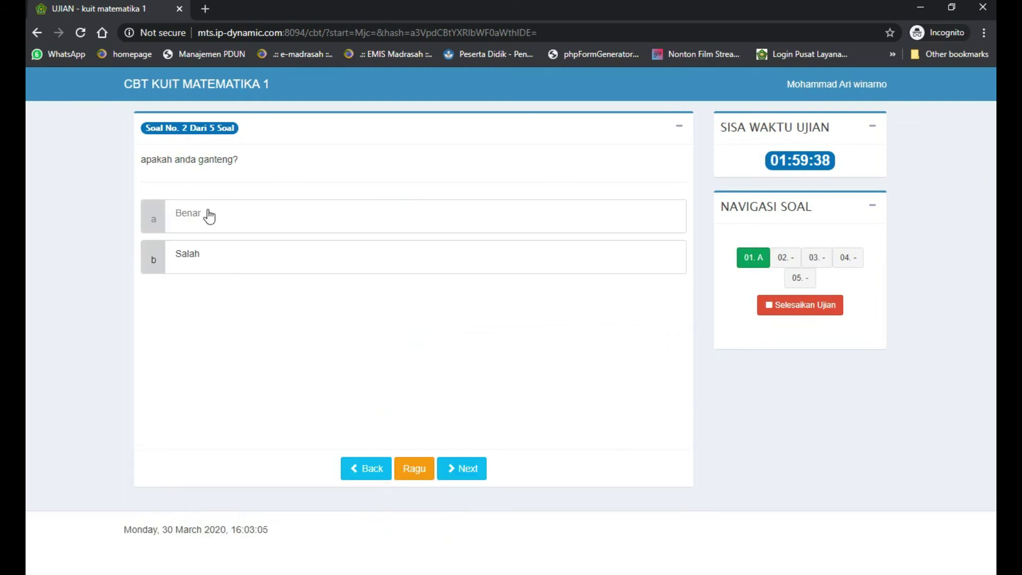
Answer question 2 with Benar and question 3 (1+1) with 2
{"action": "left_click", "coordinate": [218, 223]}
{"action": "left_click", "coordinate": [453, 471]}
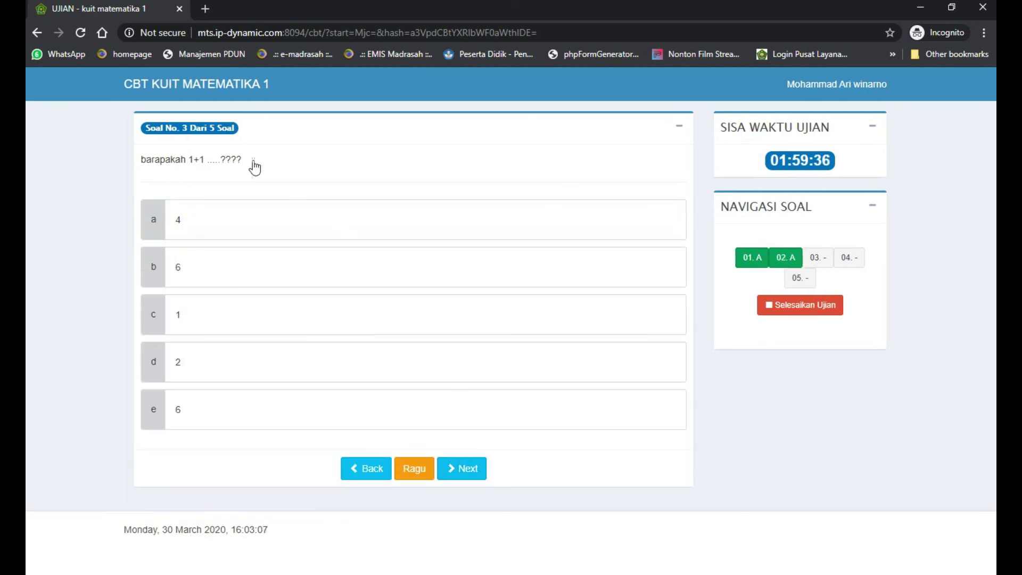
{"action": "left_click", "coordinate": [207, 363]}
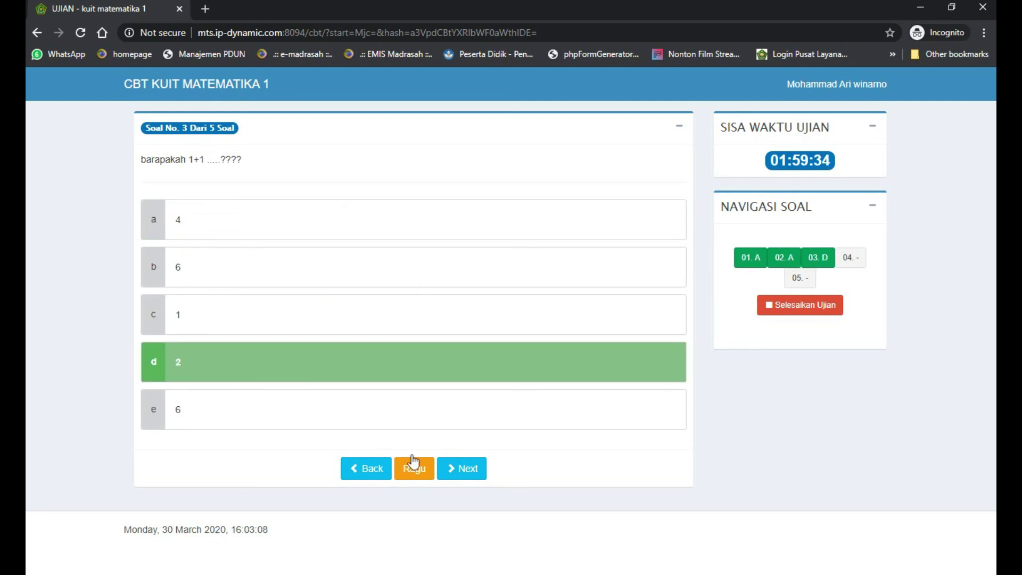
{"action": "left_click", "coordinate": [467, 469]}
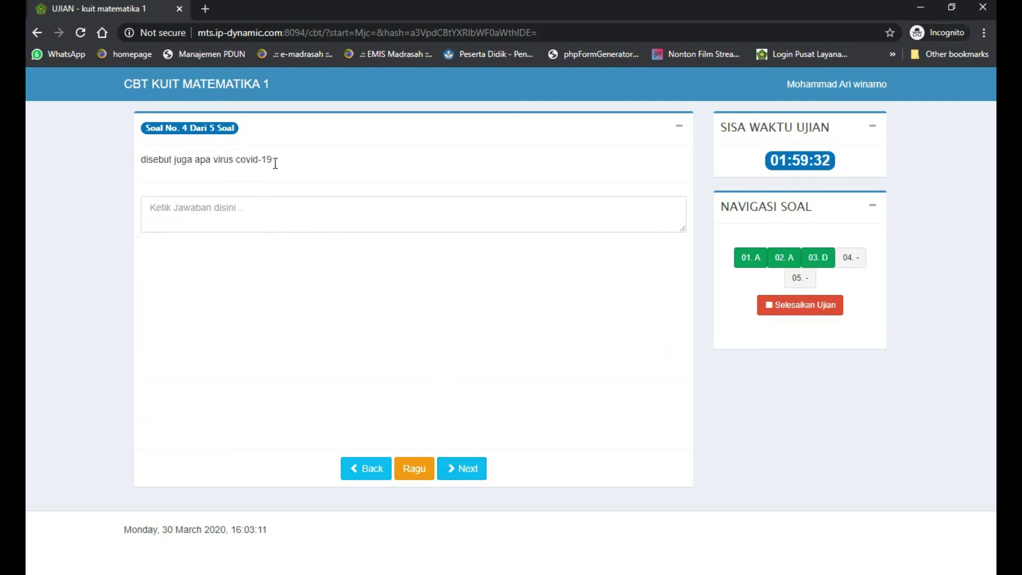
Answer question 4 with 'corona' and write question 5's essay calling covid a 2020 pandemic
{"action": "left_click", "coordinate": [251, 209]}
{"action": "type", "text": "corona"}
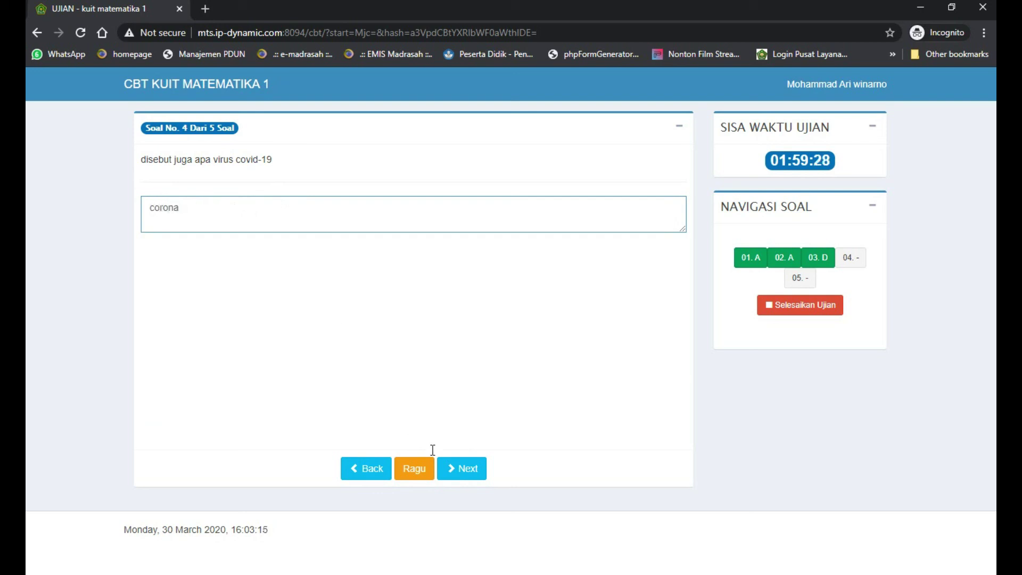
{"action": "left_click", "coordinate": [473, 471]}
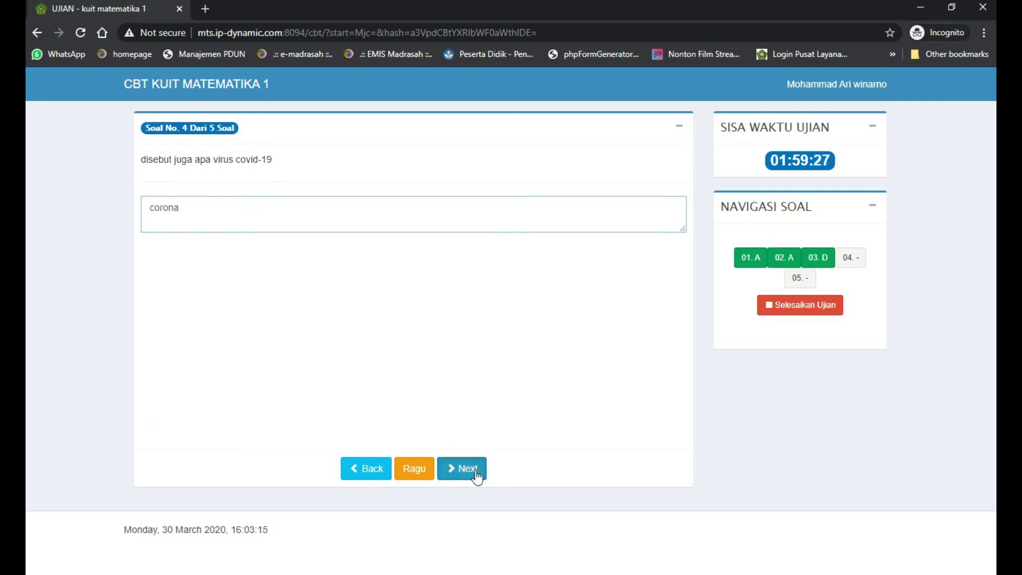
{"action": "left_click", "coordinate": [219, 201]}
{"action": "type", "text": "co"}
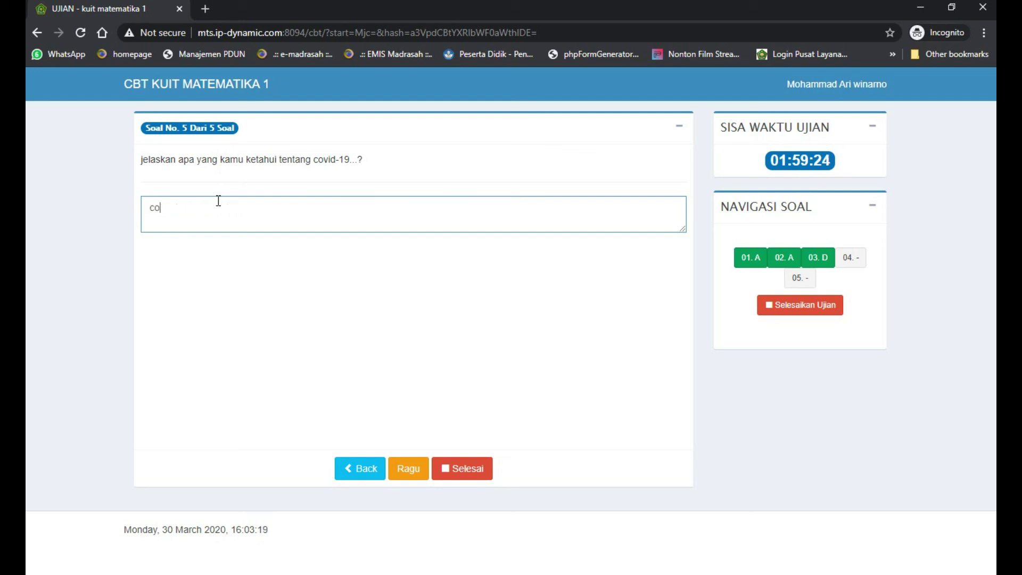
{"action": "type", "text": "vid-1"}
{"action": "type", "text": "0"}
{"action": "type", "text": "9 disebu"}
{"action": "type", "text": "t juga"}
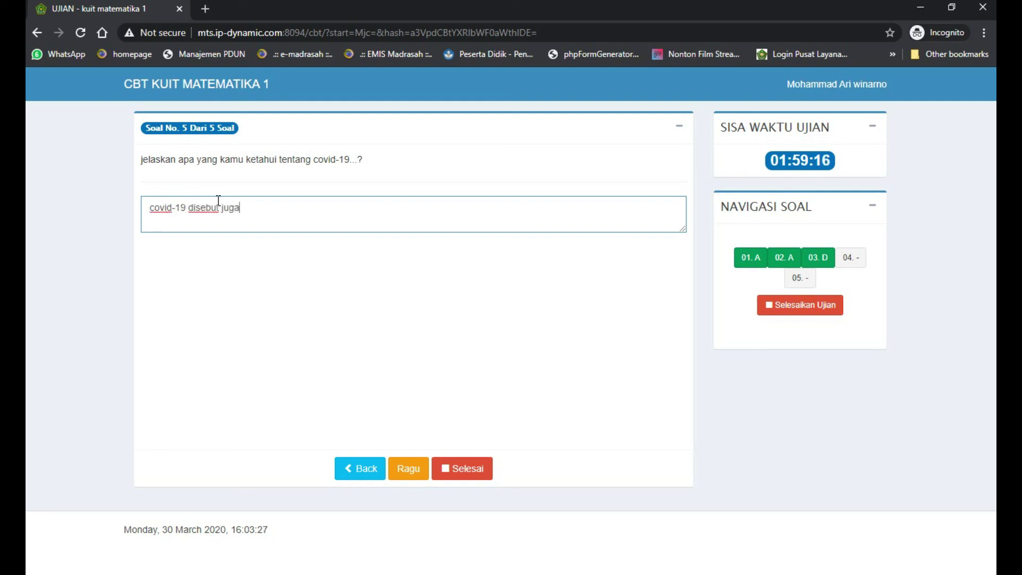
{"action": "type", "text": " corona meru"}
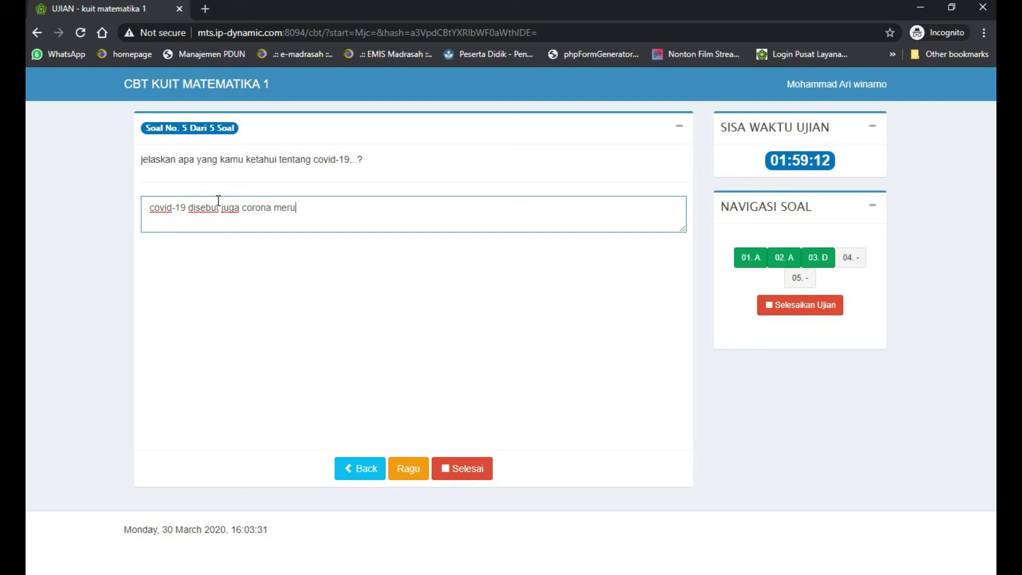
{"action": "type", "text": "pakan pandemi ya"}
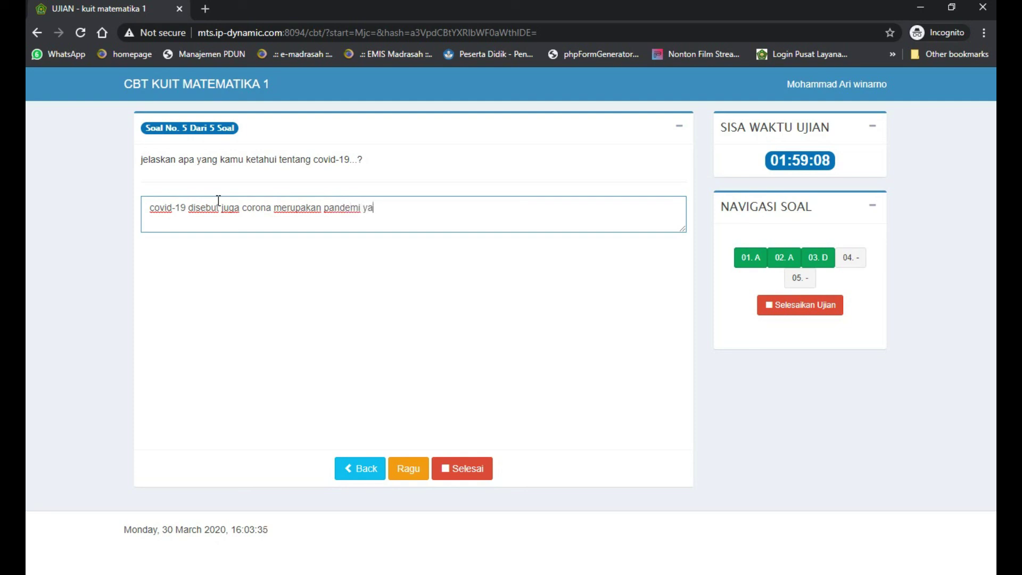
{"action": "type", "text": "ng terjadi pada tahun"}
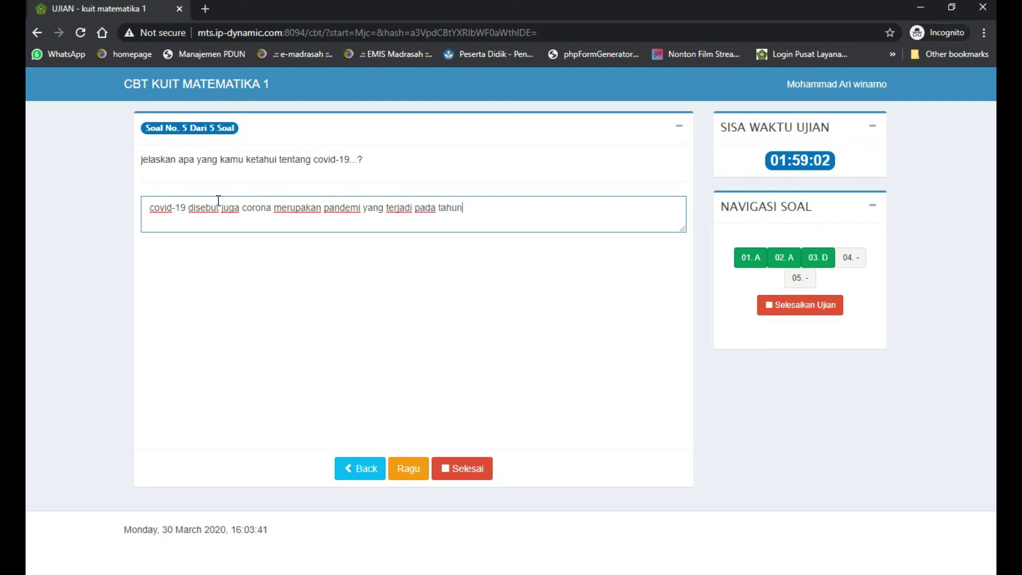
{"action": "type", "text": " 2020"}
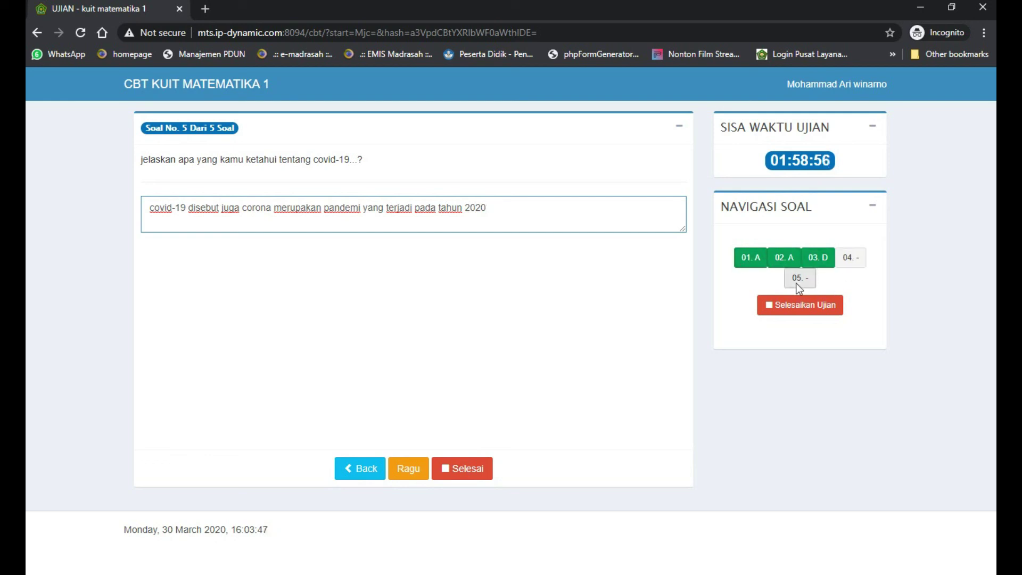
End the exam with 'Ya, Akhiri Ujian ini', see the score of 100, then minimize Chrome
{"action": "left_click", "coordinate": [481, 469]}
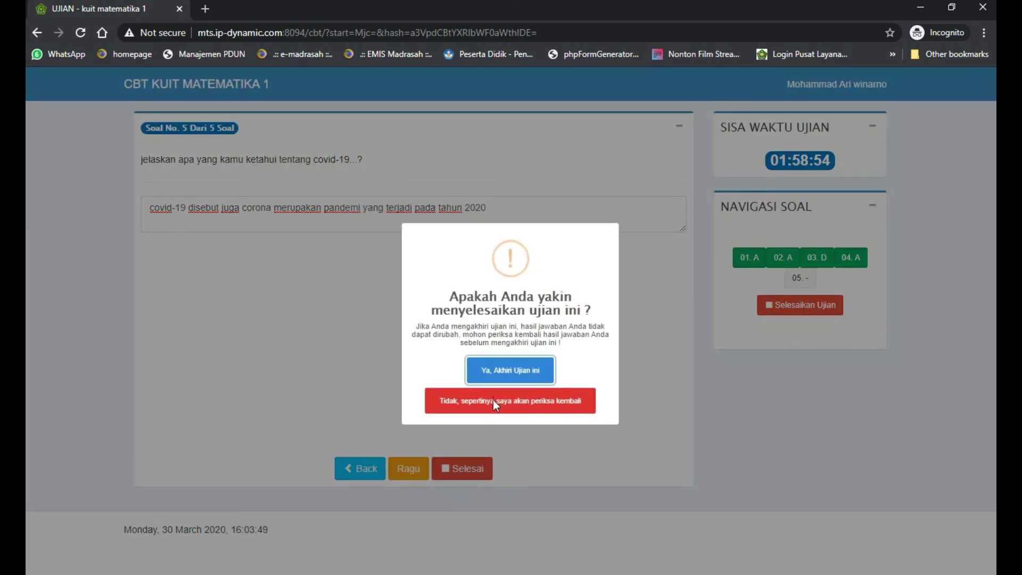
{"action": "left_click", "coordinate": [502, 372]}
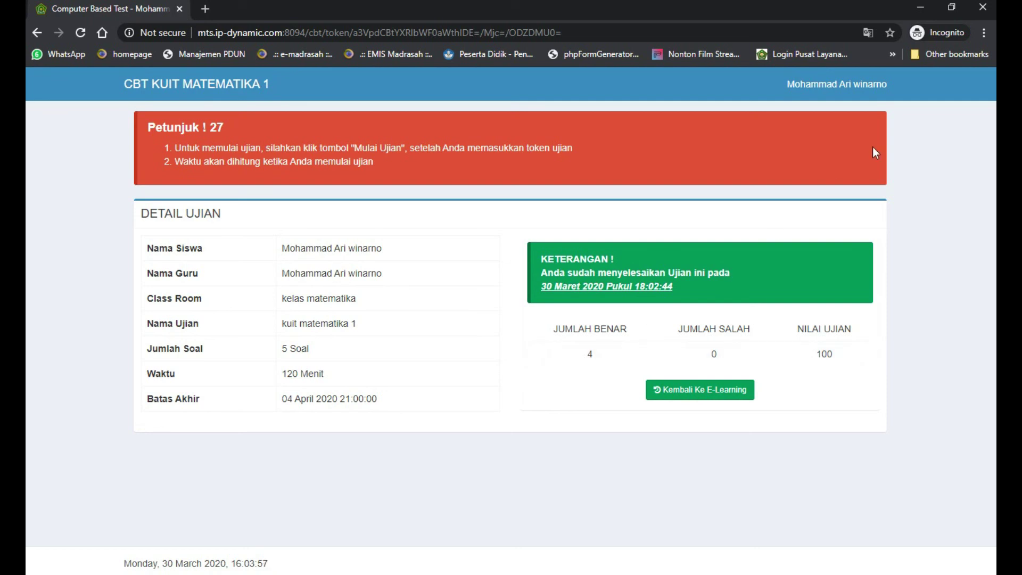
{"action": "left_click", "coordinate": [919, 9]}
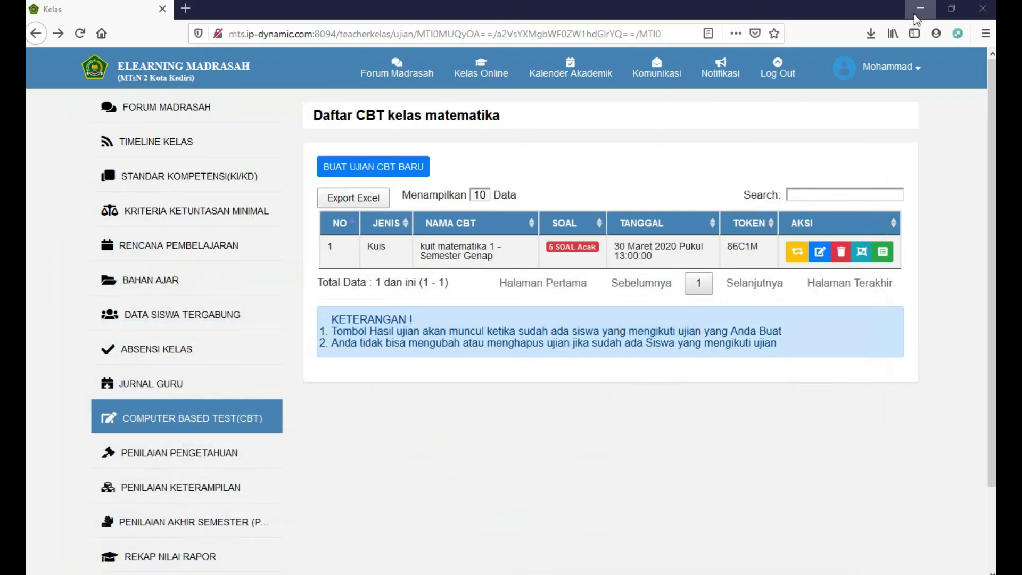
{"action": "left_click", "coordinate": [80, 33]}
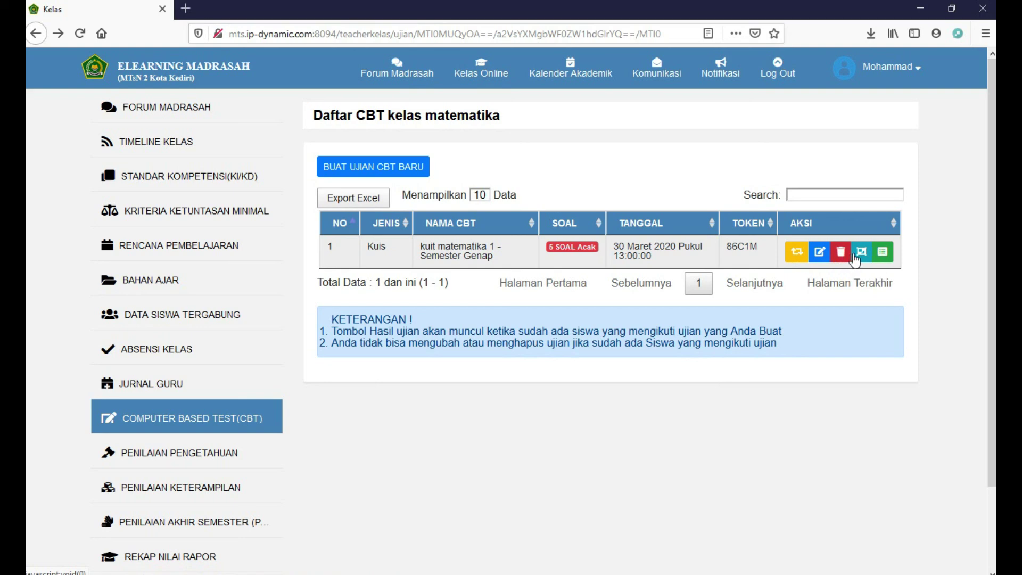
{"action": "left_click", "coordinate": [882, 253]}
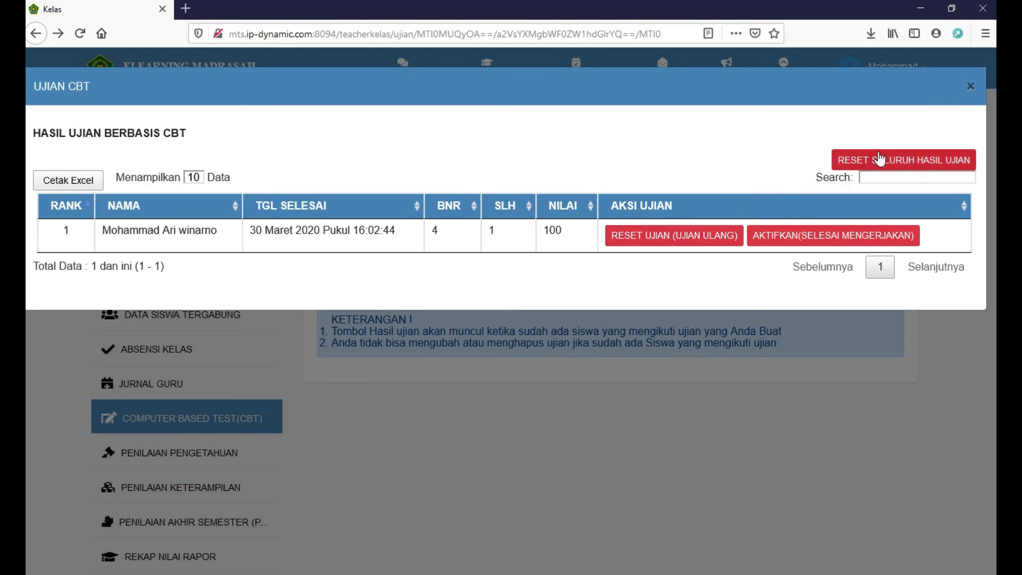
{"action": "left_click", "coordinate": [969, 88]}
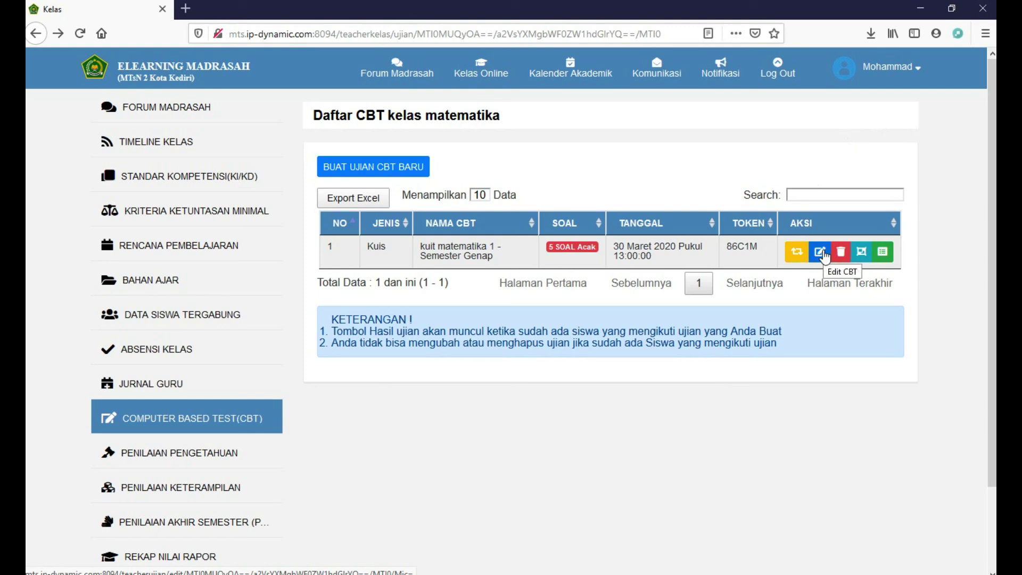
{"action": "left_click", "coordinate": [862, 252]}
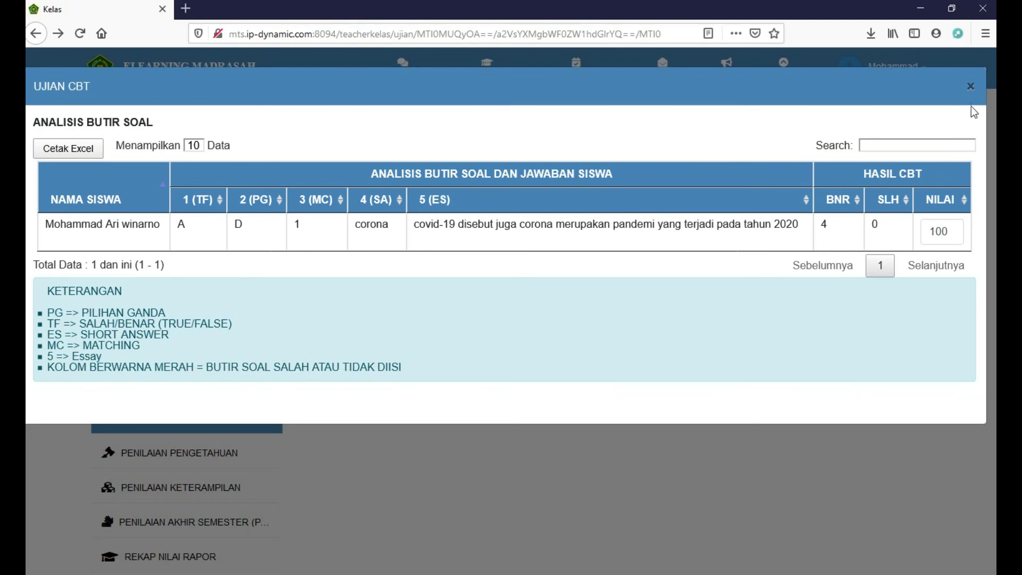
{"action": "left_click", "coordinate": [970, 87]}
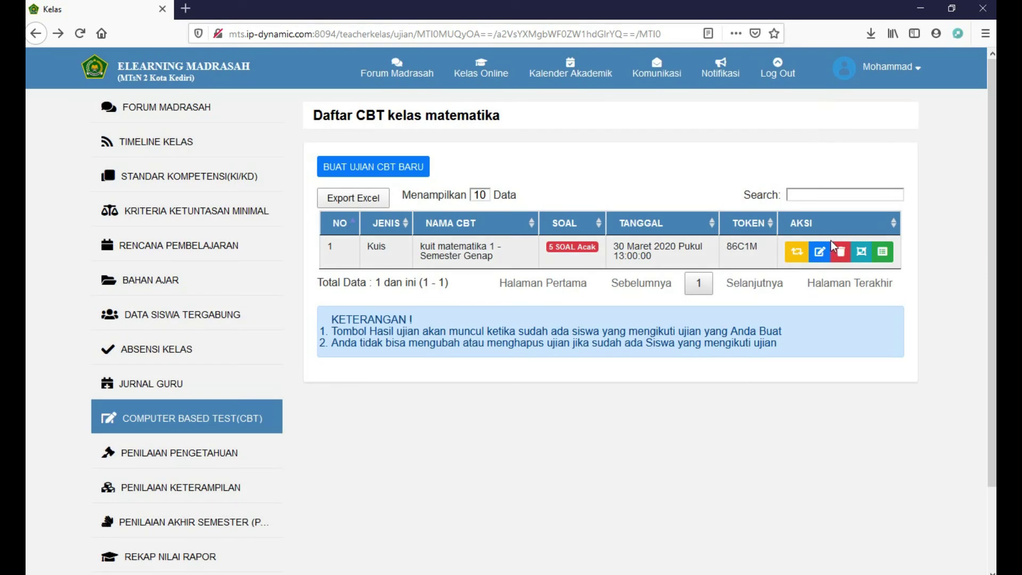
{"action": "left_click", "coordinate": [821, 258]}
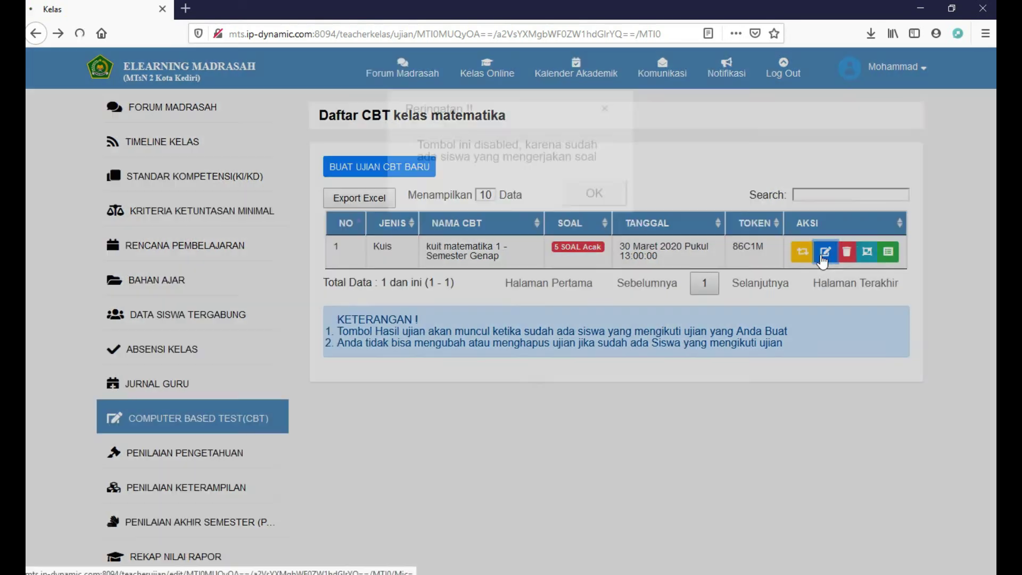